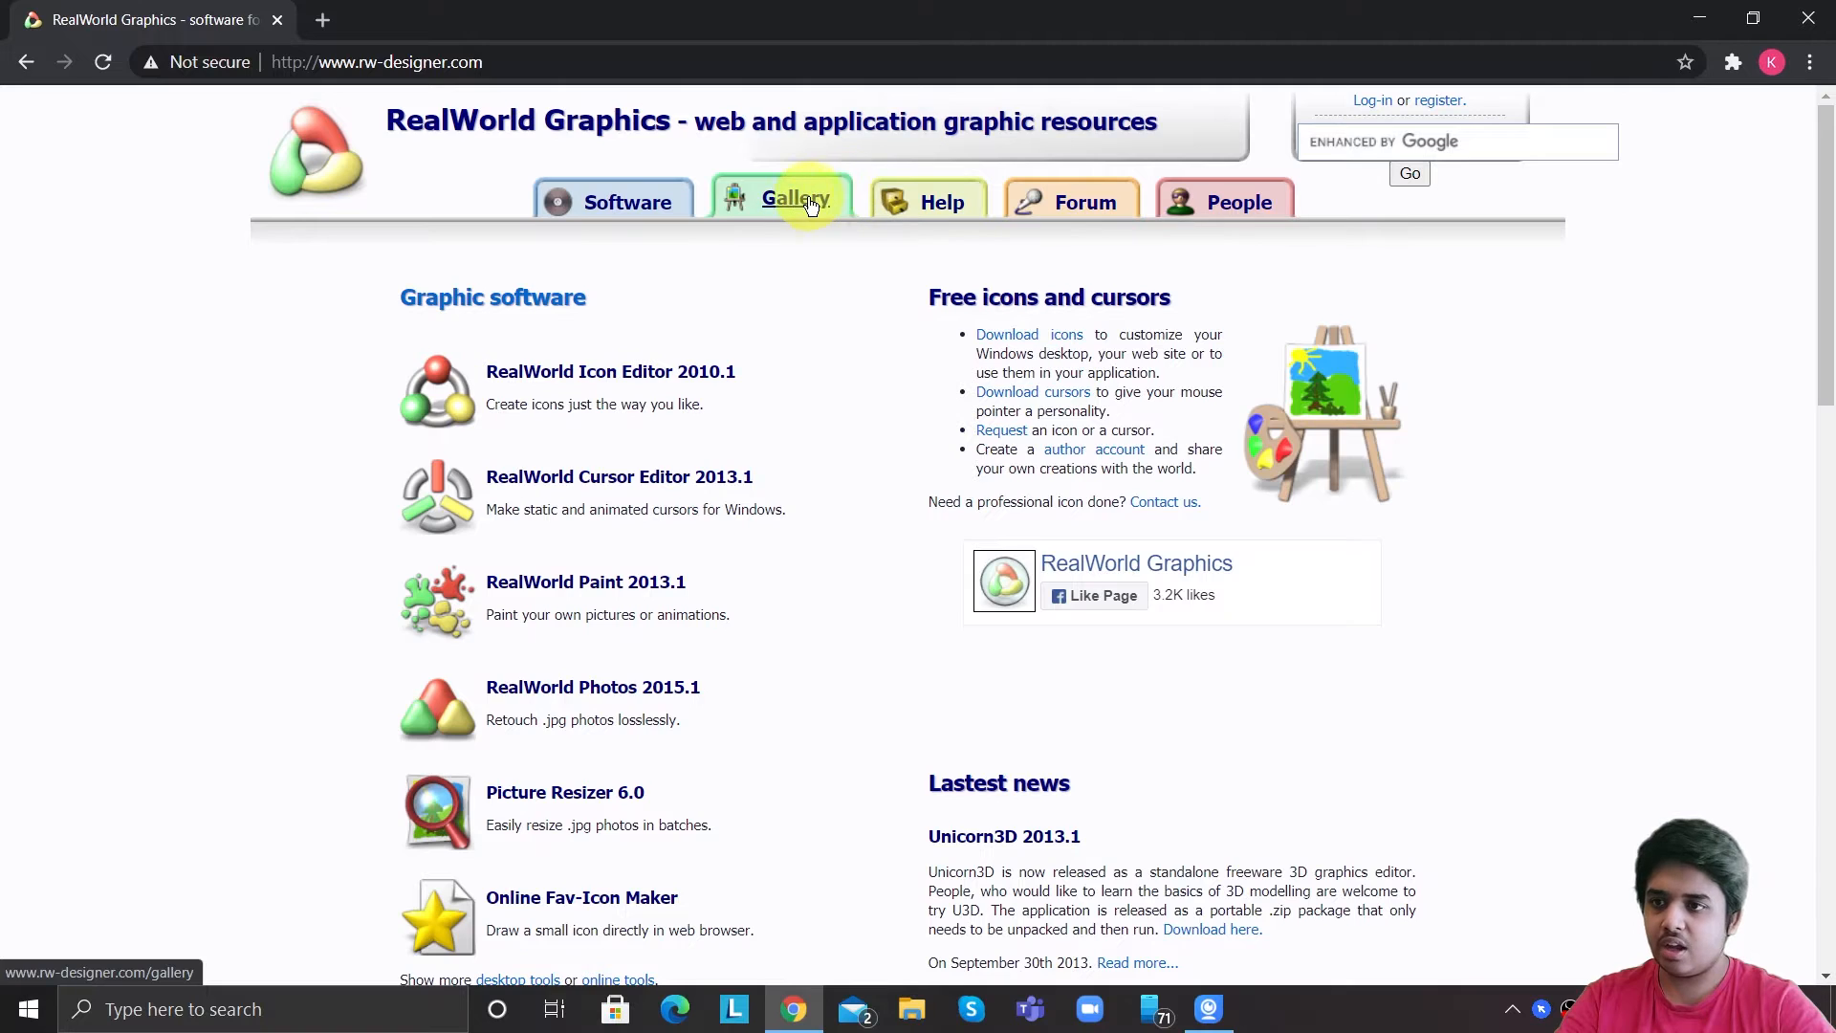
# Search the RealWorld Graphics gallery for cursor highlight.
pyautogui.click(787, 194)
pyautogui.click(825, 388)
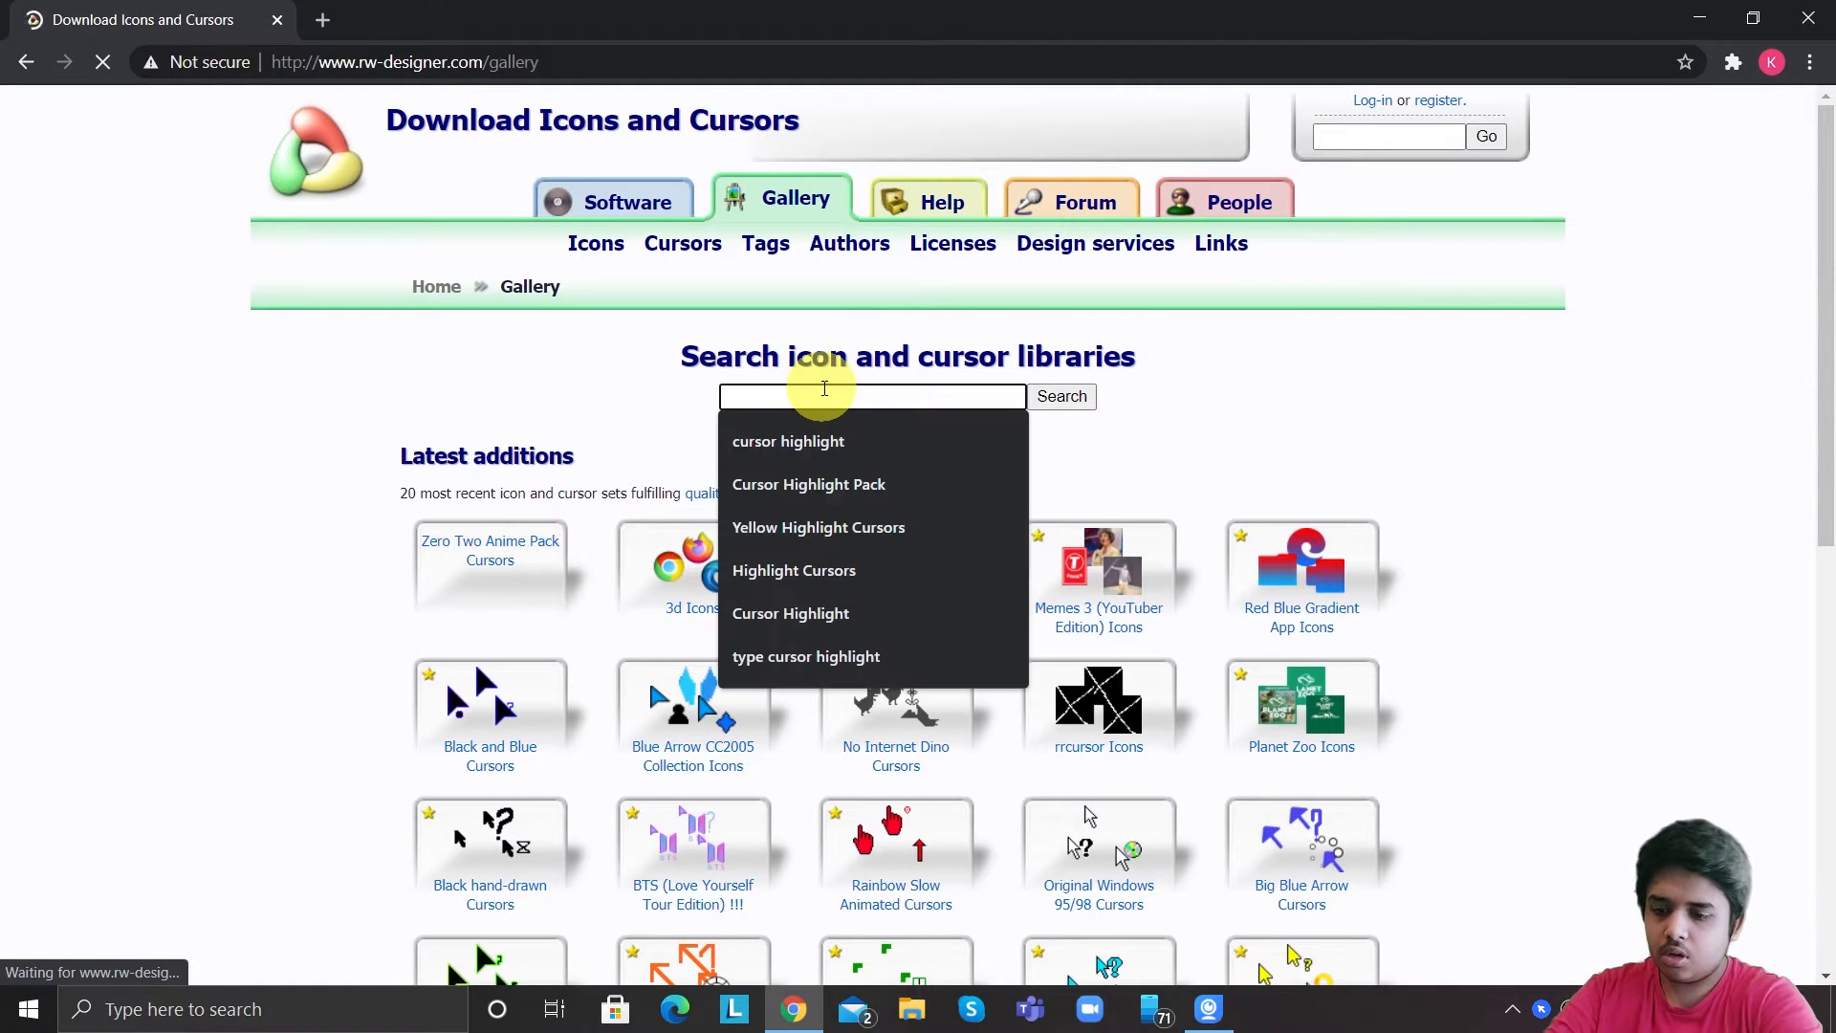
pyautogui.write('cursor ')
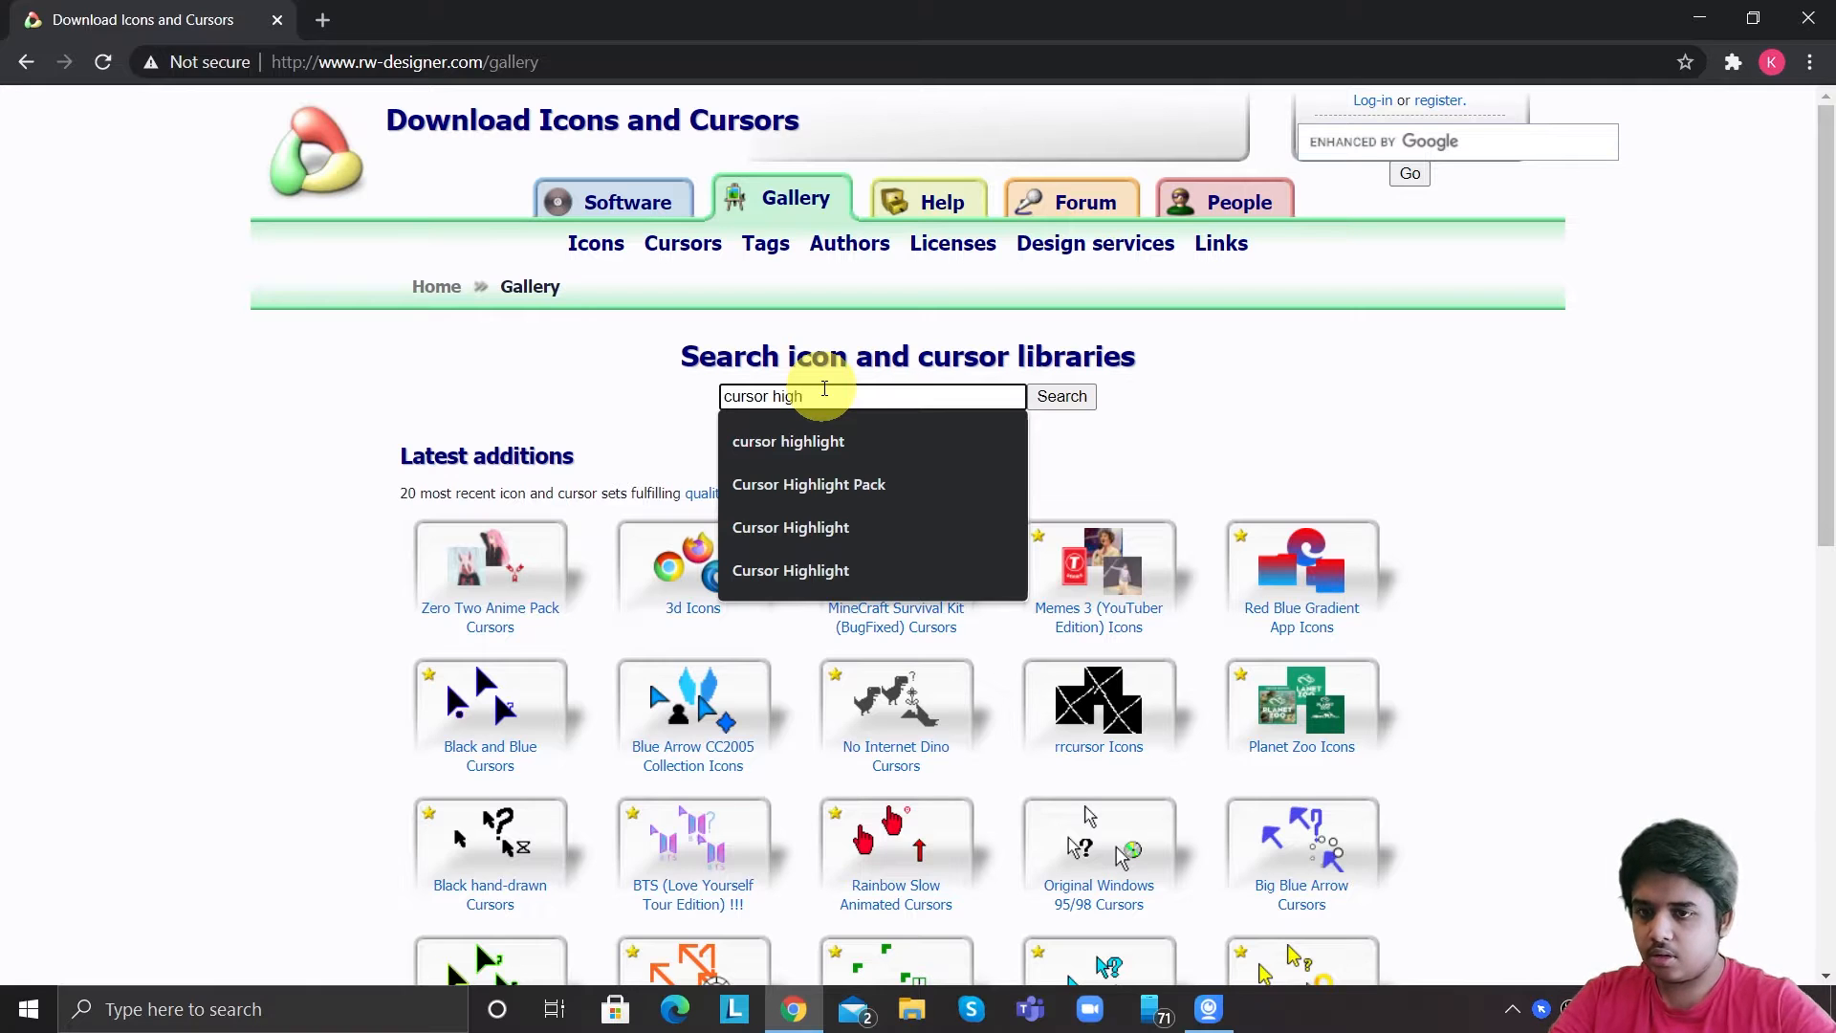
pyautogui.write('high')
pyautogui.click(836, 441)
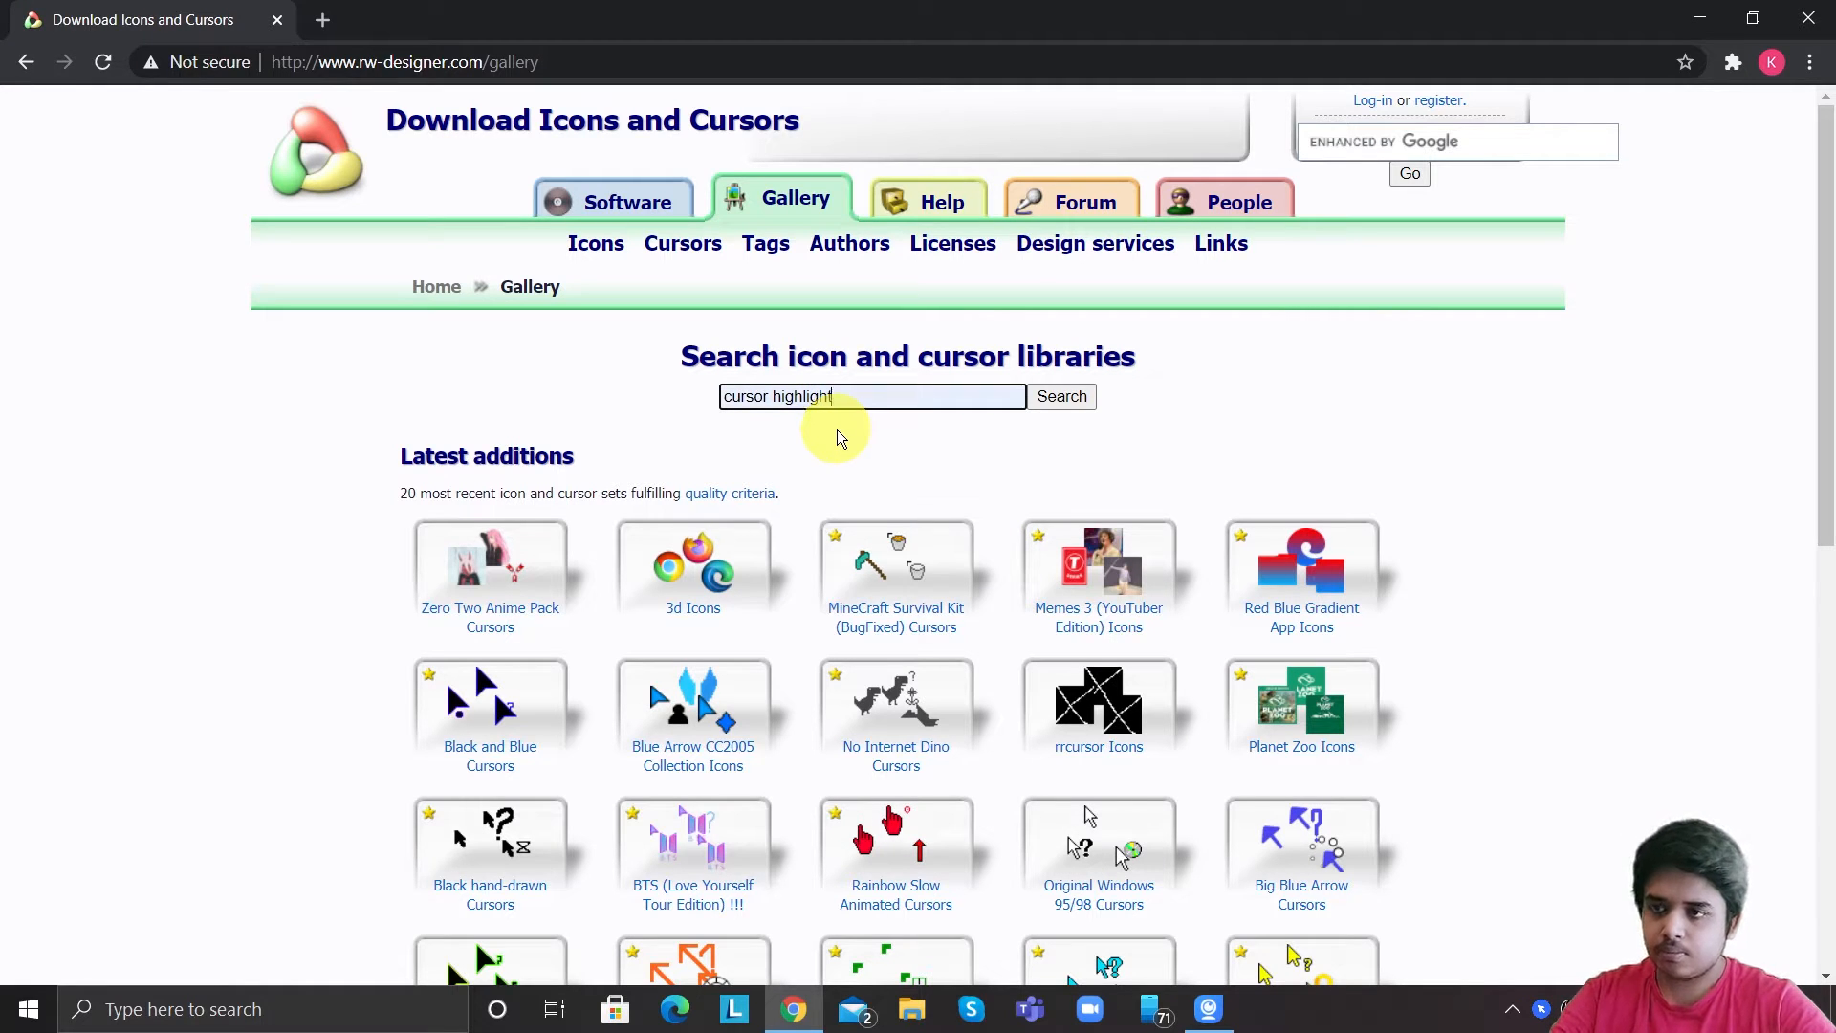
pyautogui.click(1080, 397)
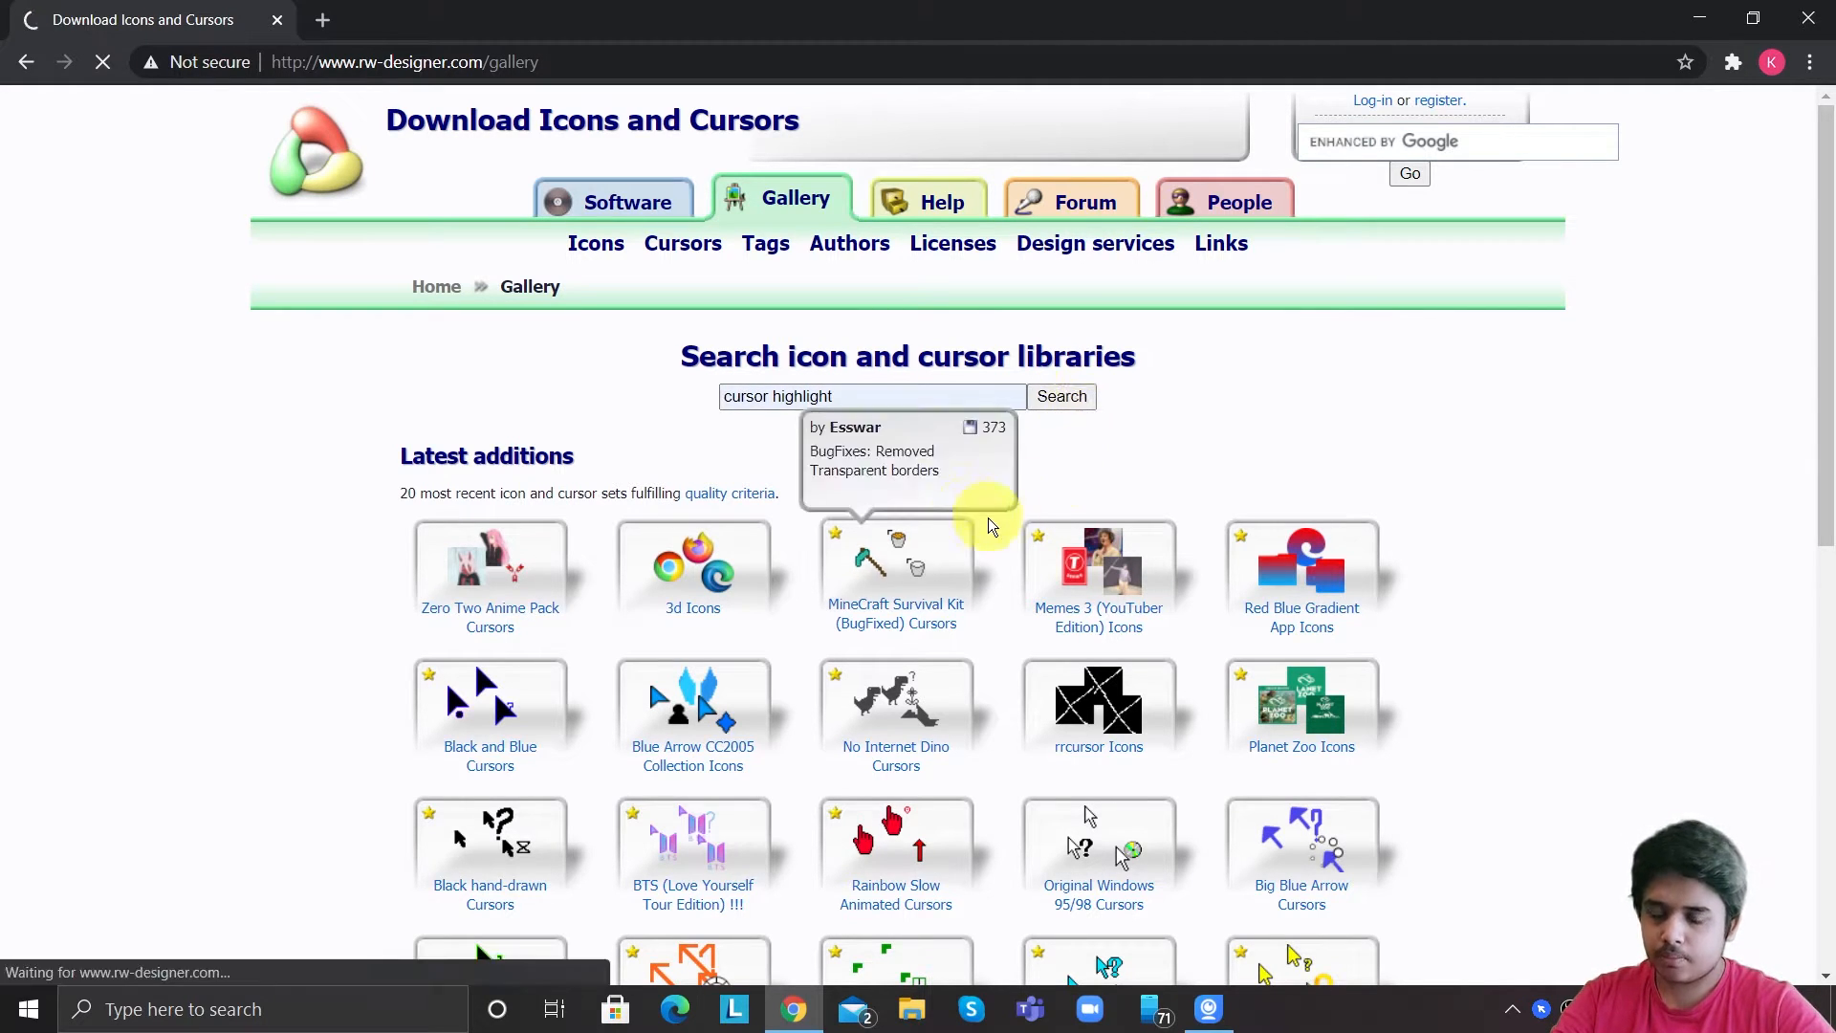
# Open the yellow highlight cursor.cur result and download the cursor file.
pyautogui.scroll(-7, 1010, 655)
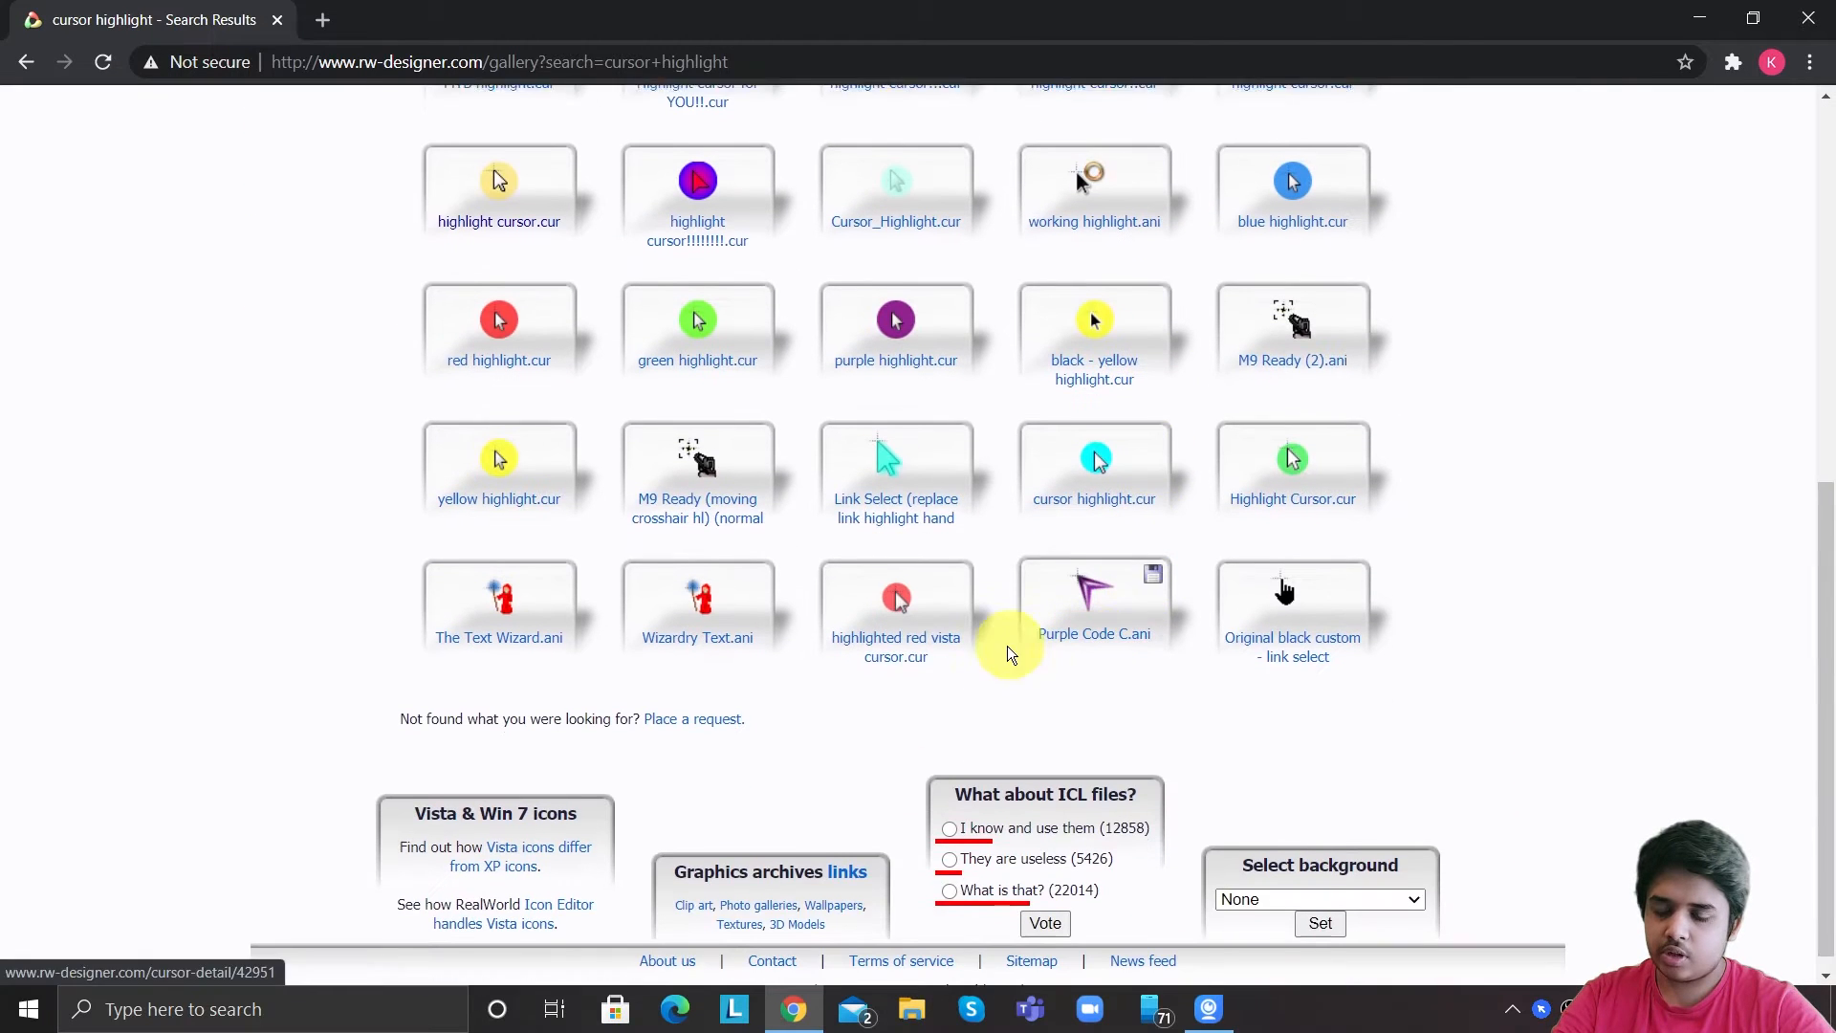
pyautogui.scroll(5, 754, 393)
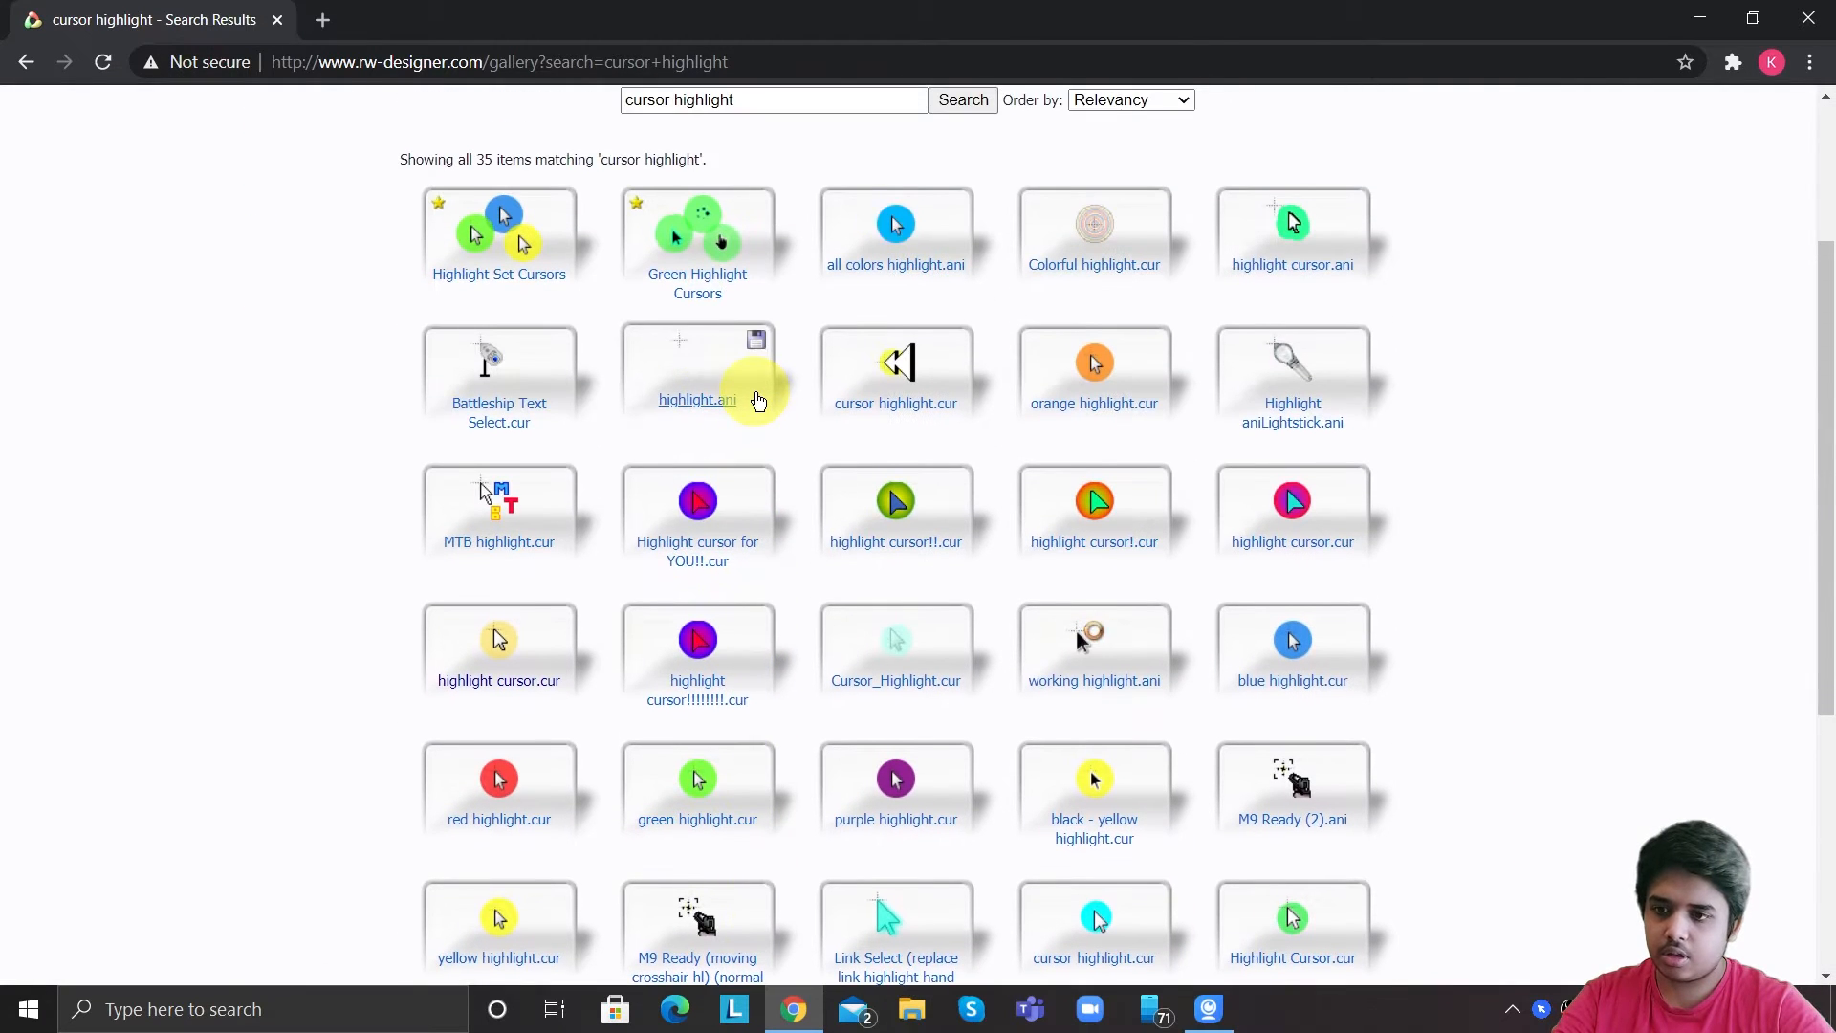
pyautogui.scroll(1, 756, 402)
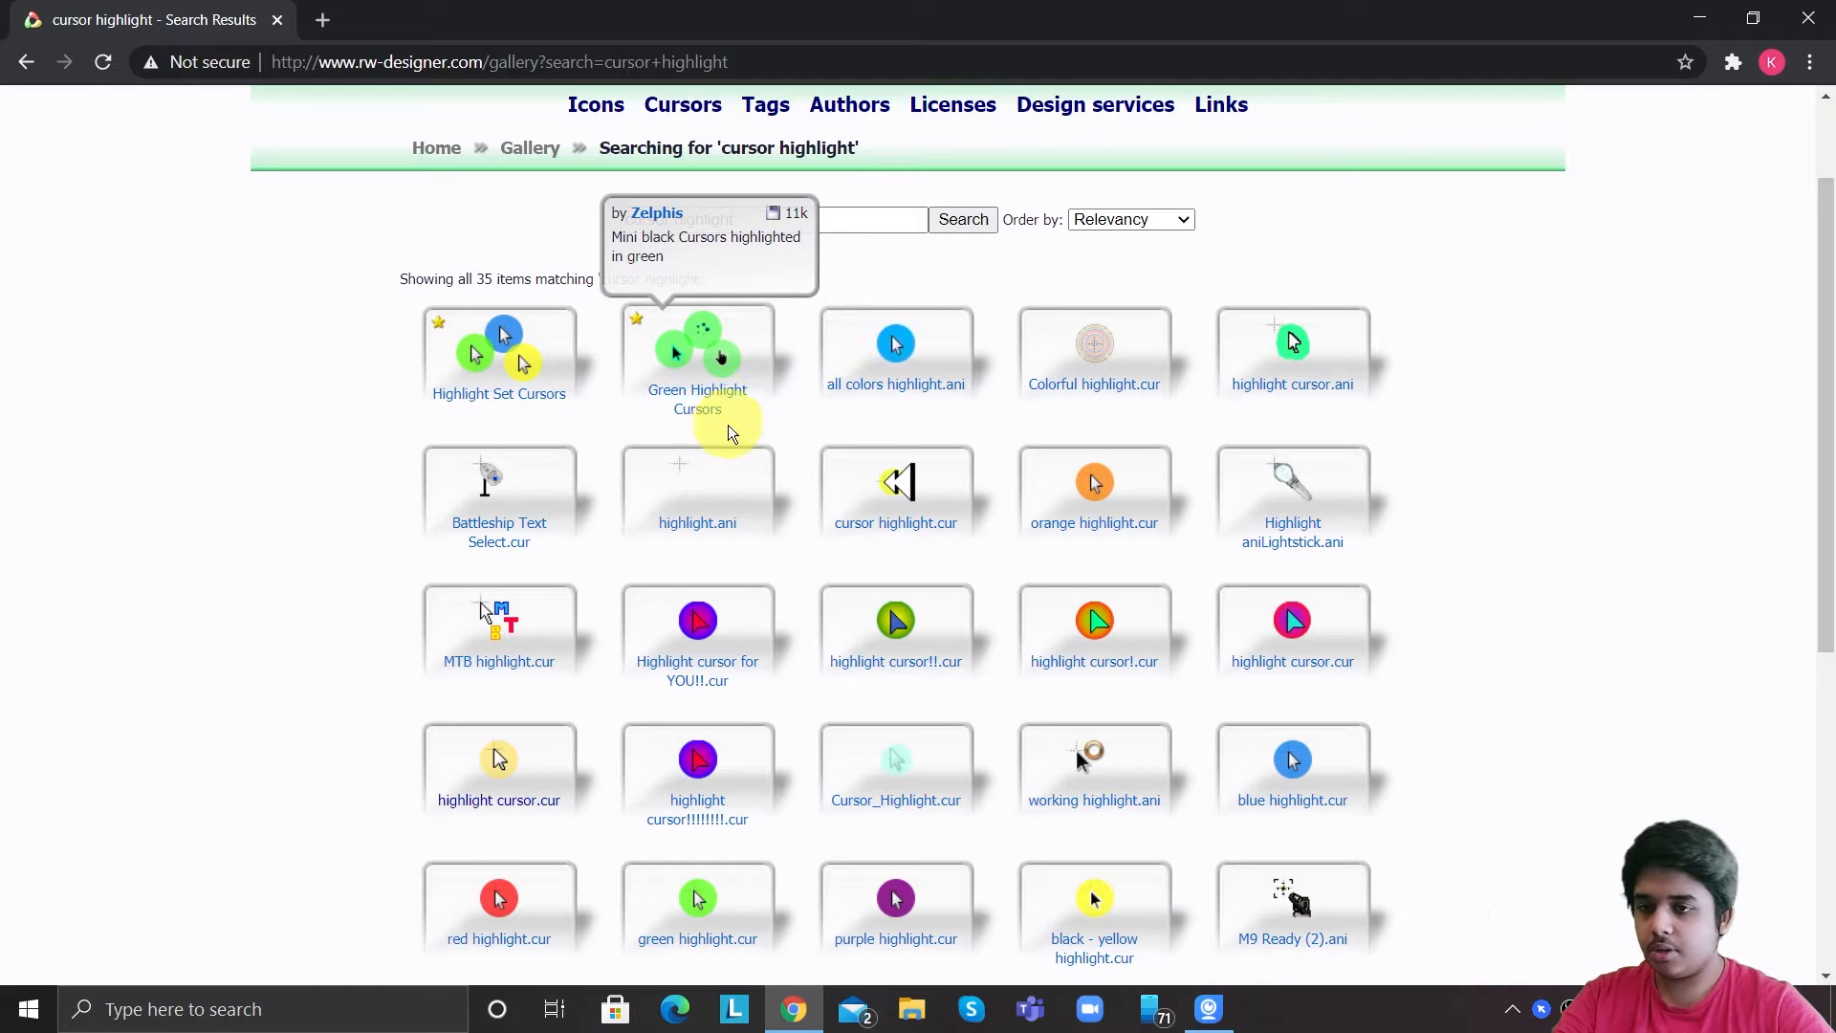
pyautogui.scroll(-1, 670, 478)
pyautogui.click(471, 676)
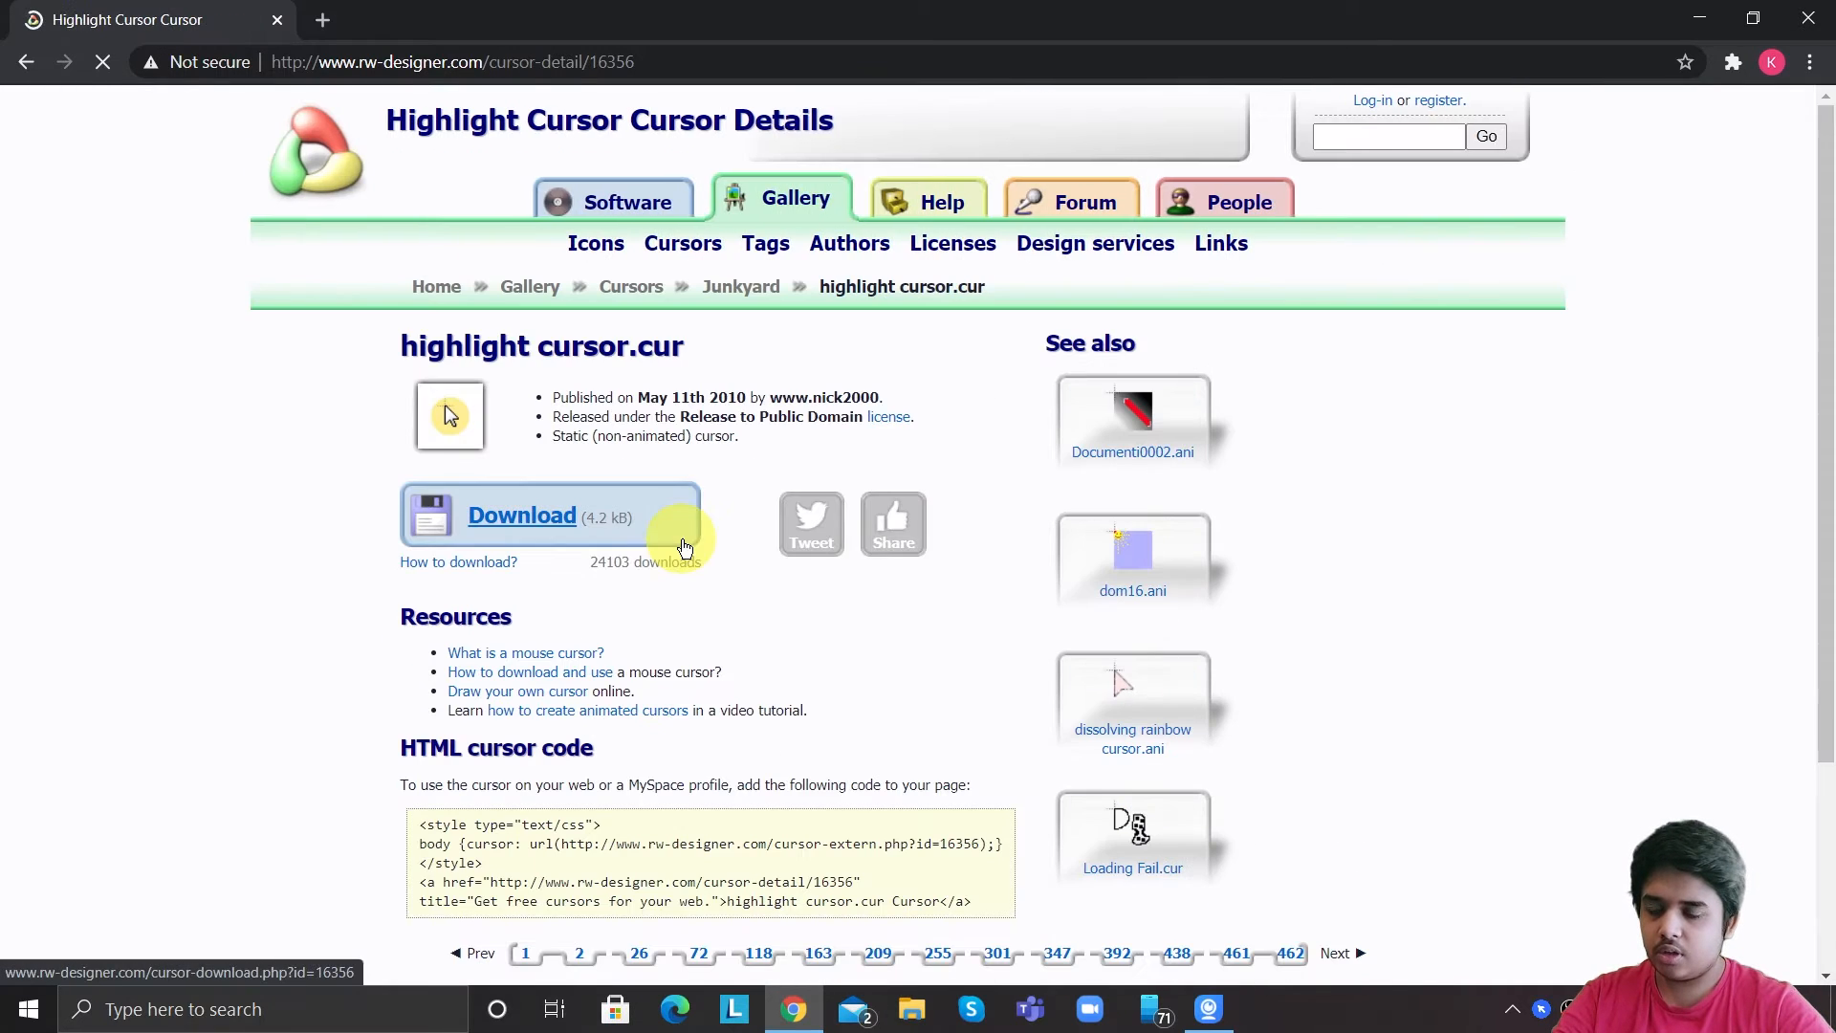
pyautogui.click(542, 521)
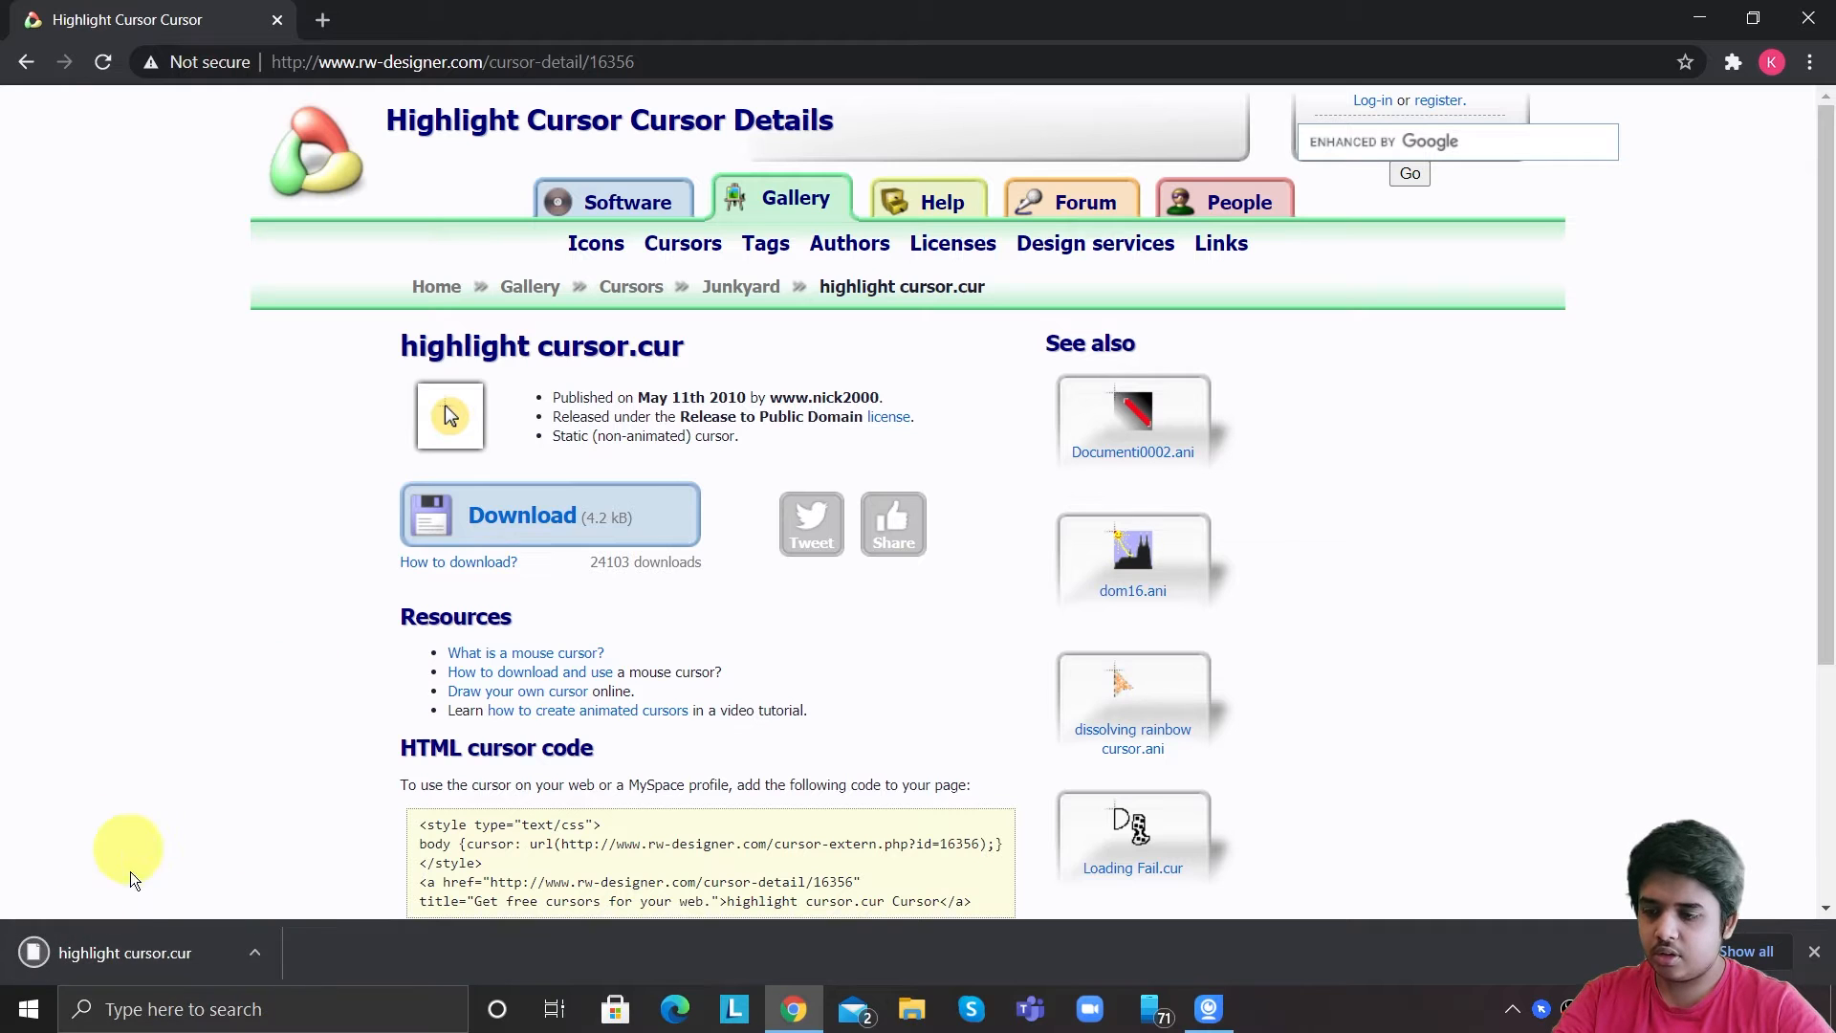
# Open Windows Mouse settings, then the additional mouse options, and show the pointer settings.
pyautogui.click(163, 1009)
pyautogui.write('mo')
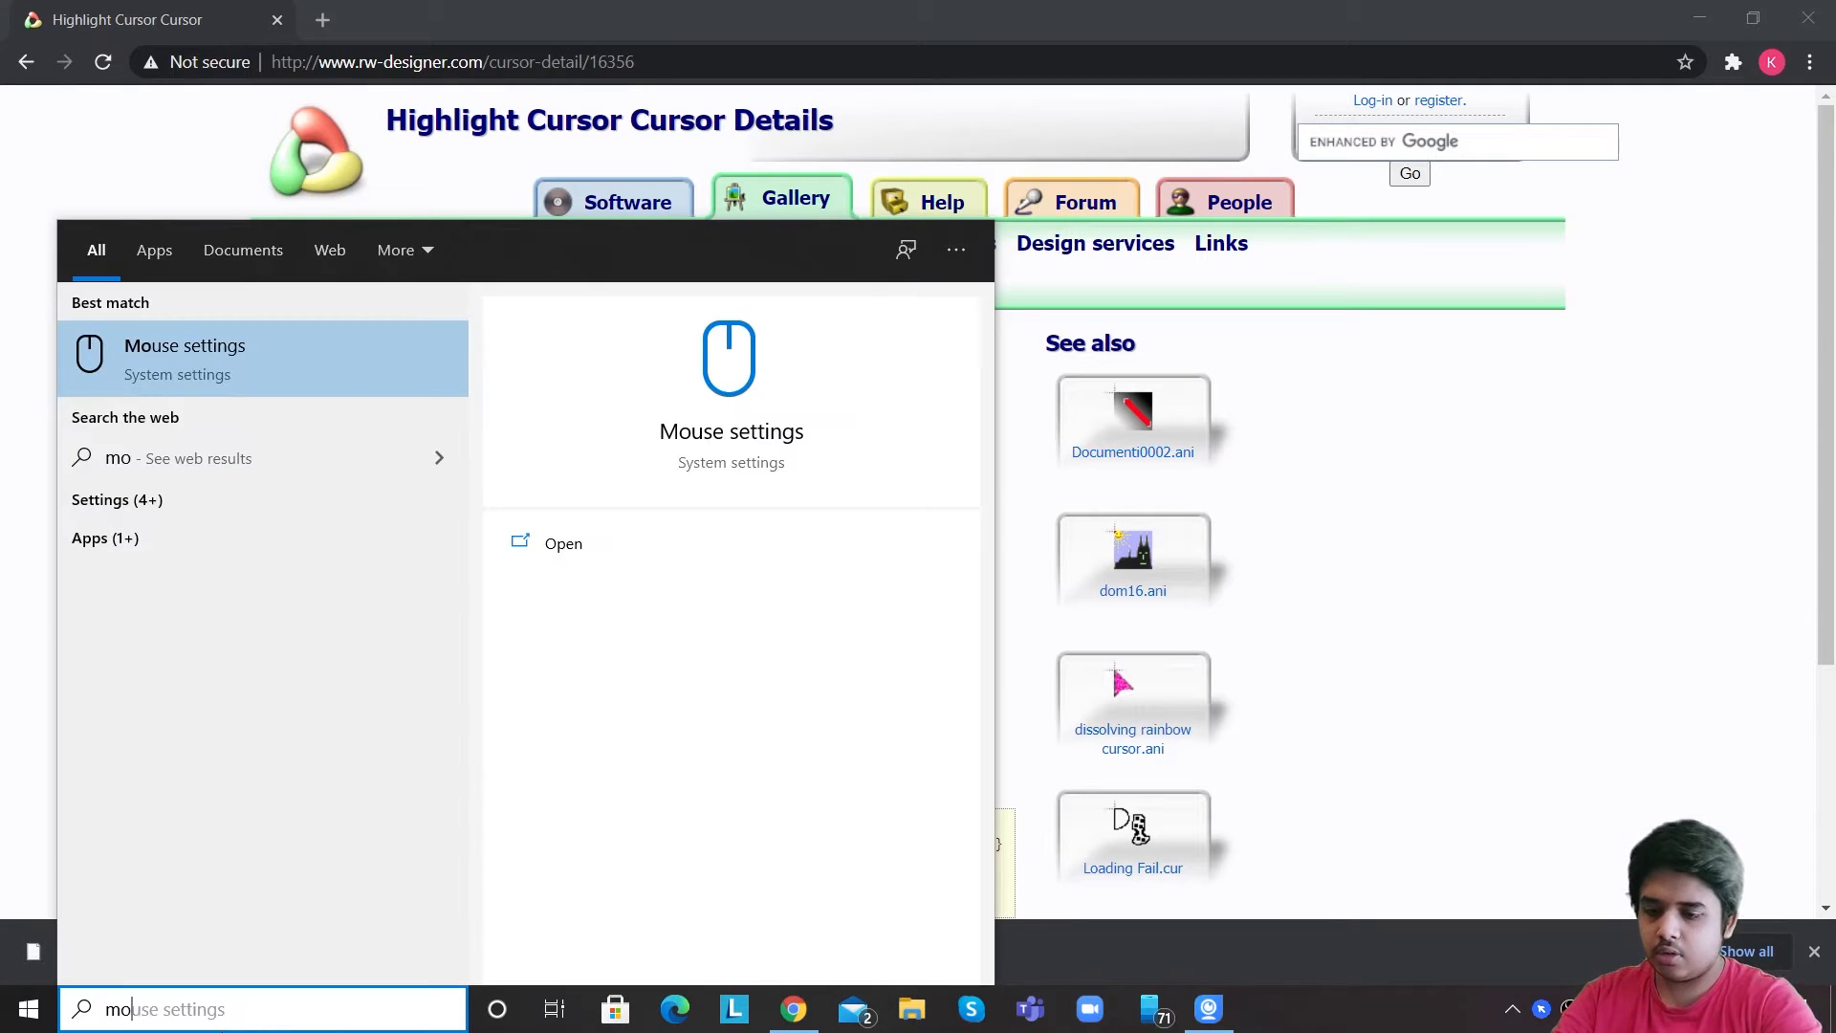
pyautogui.write('use')
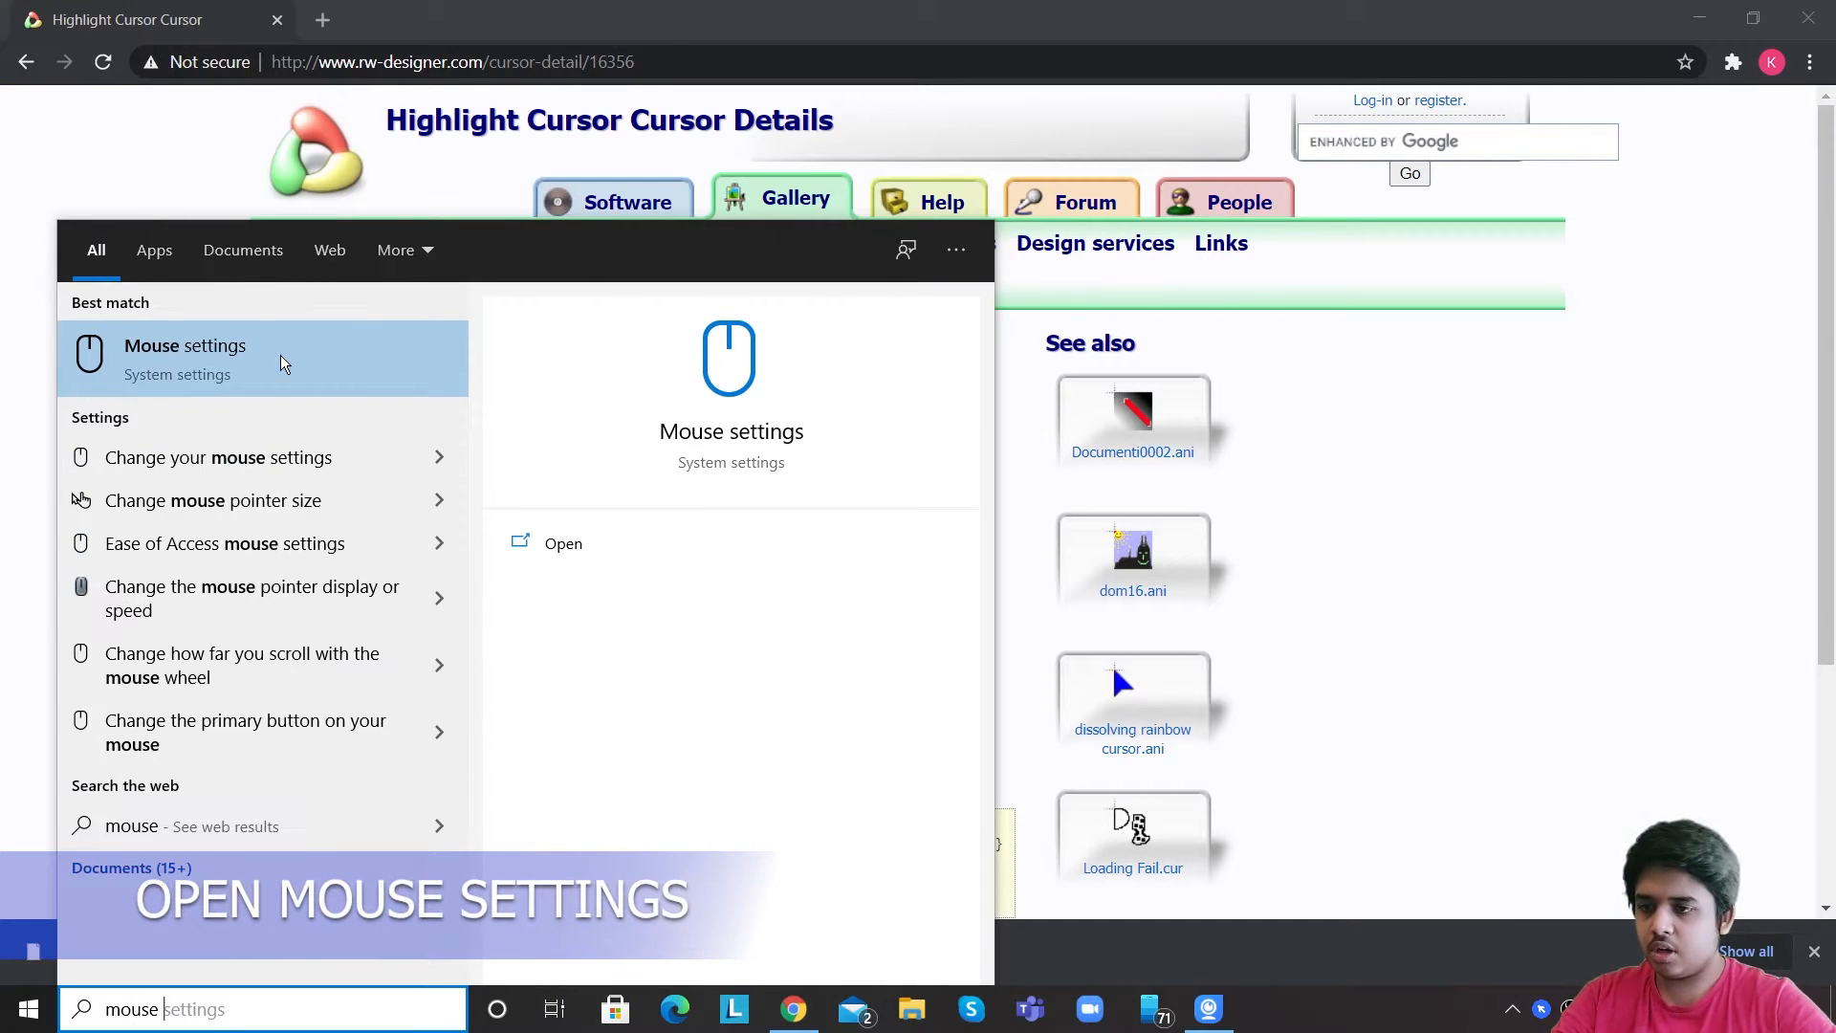
pyautogui.click(281, 357)
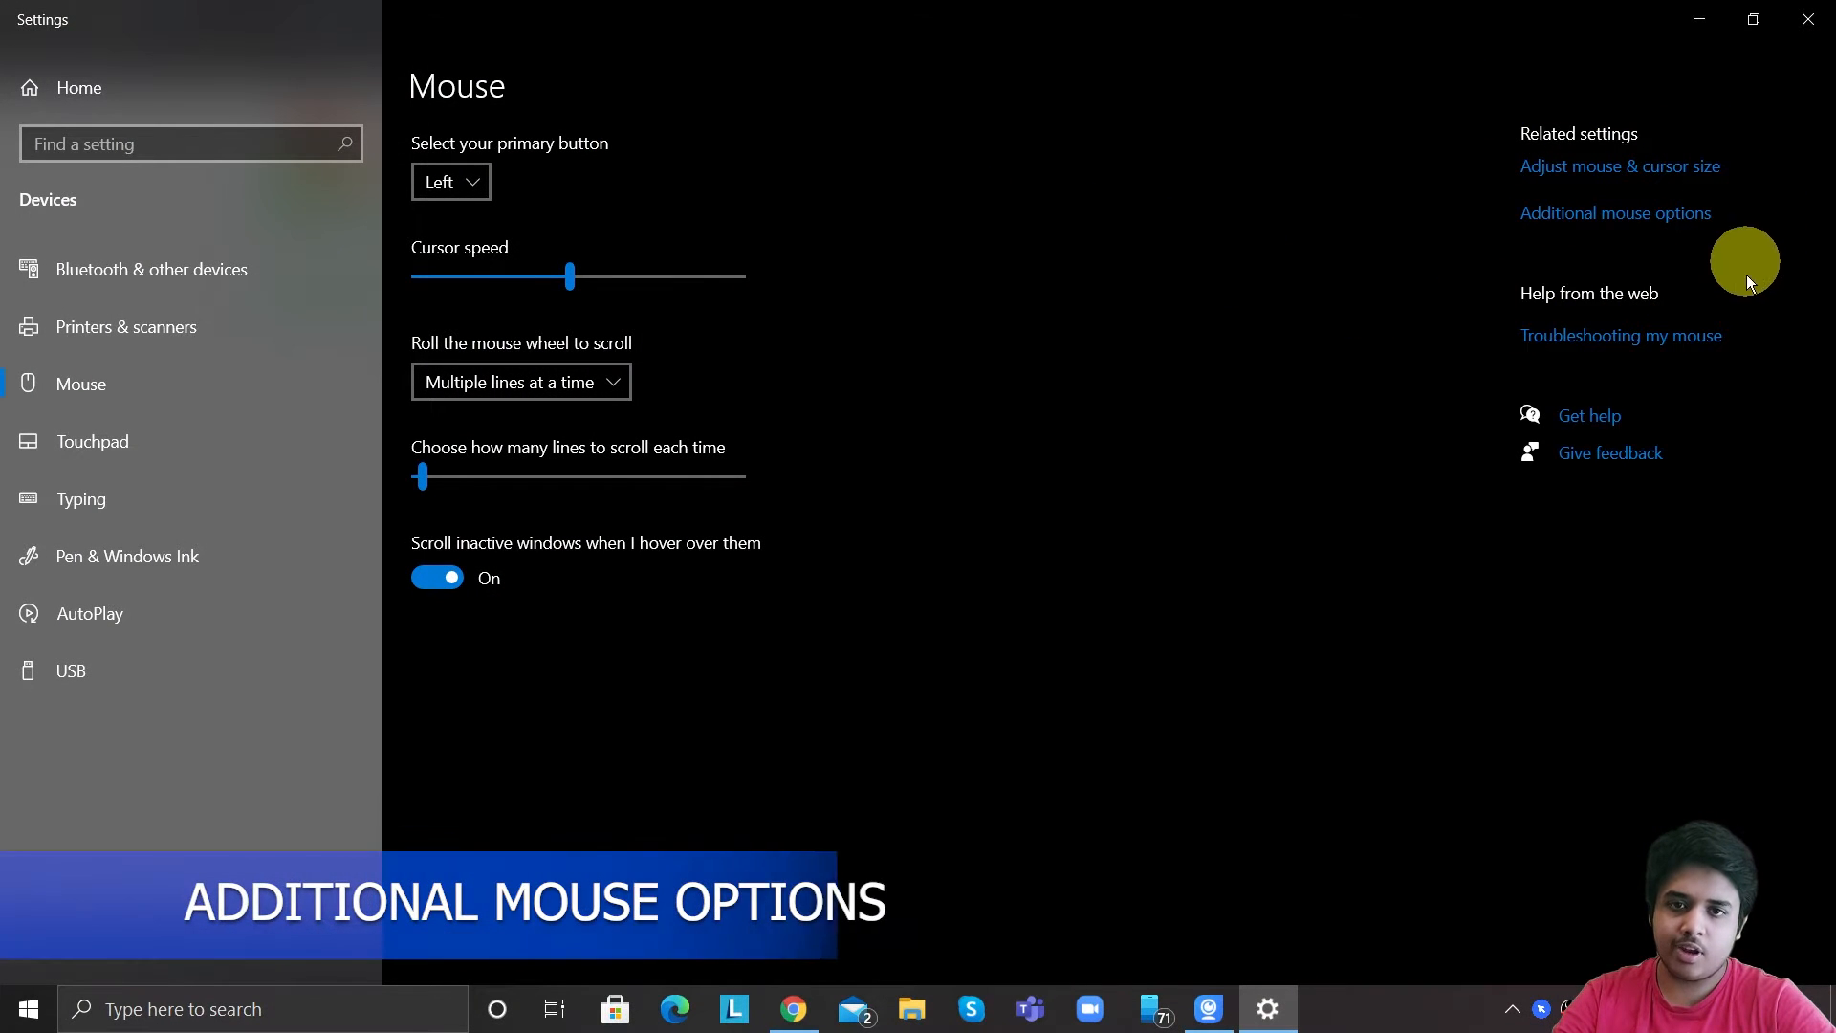
pyautogui.click(1650, 226)
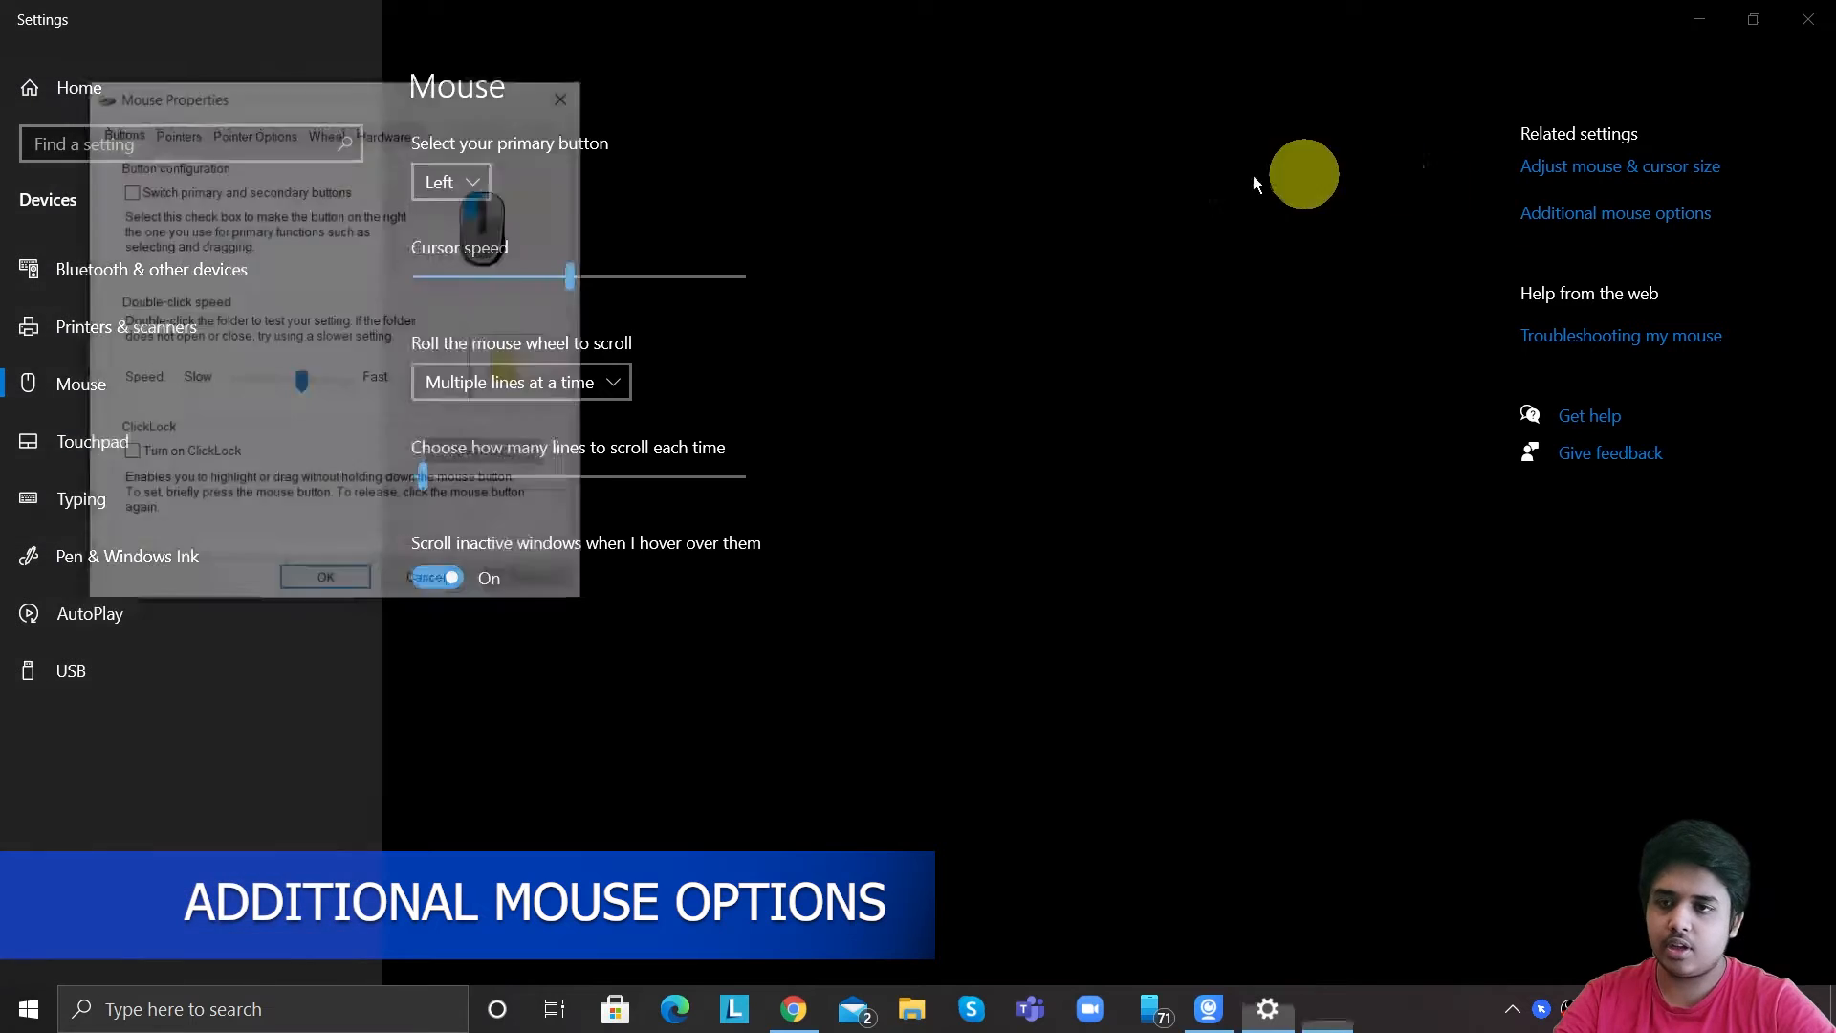
pyautogui.click(175, 131)
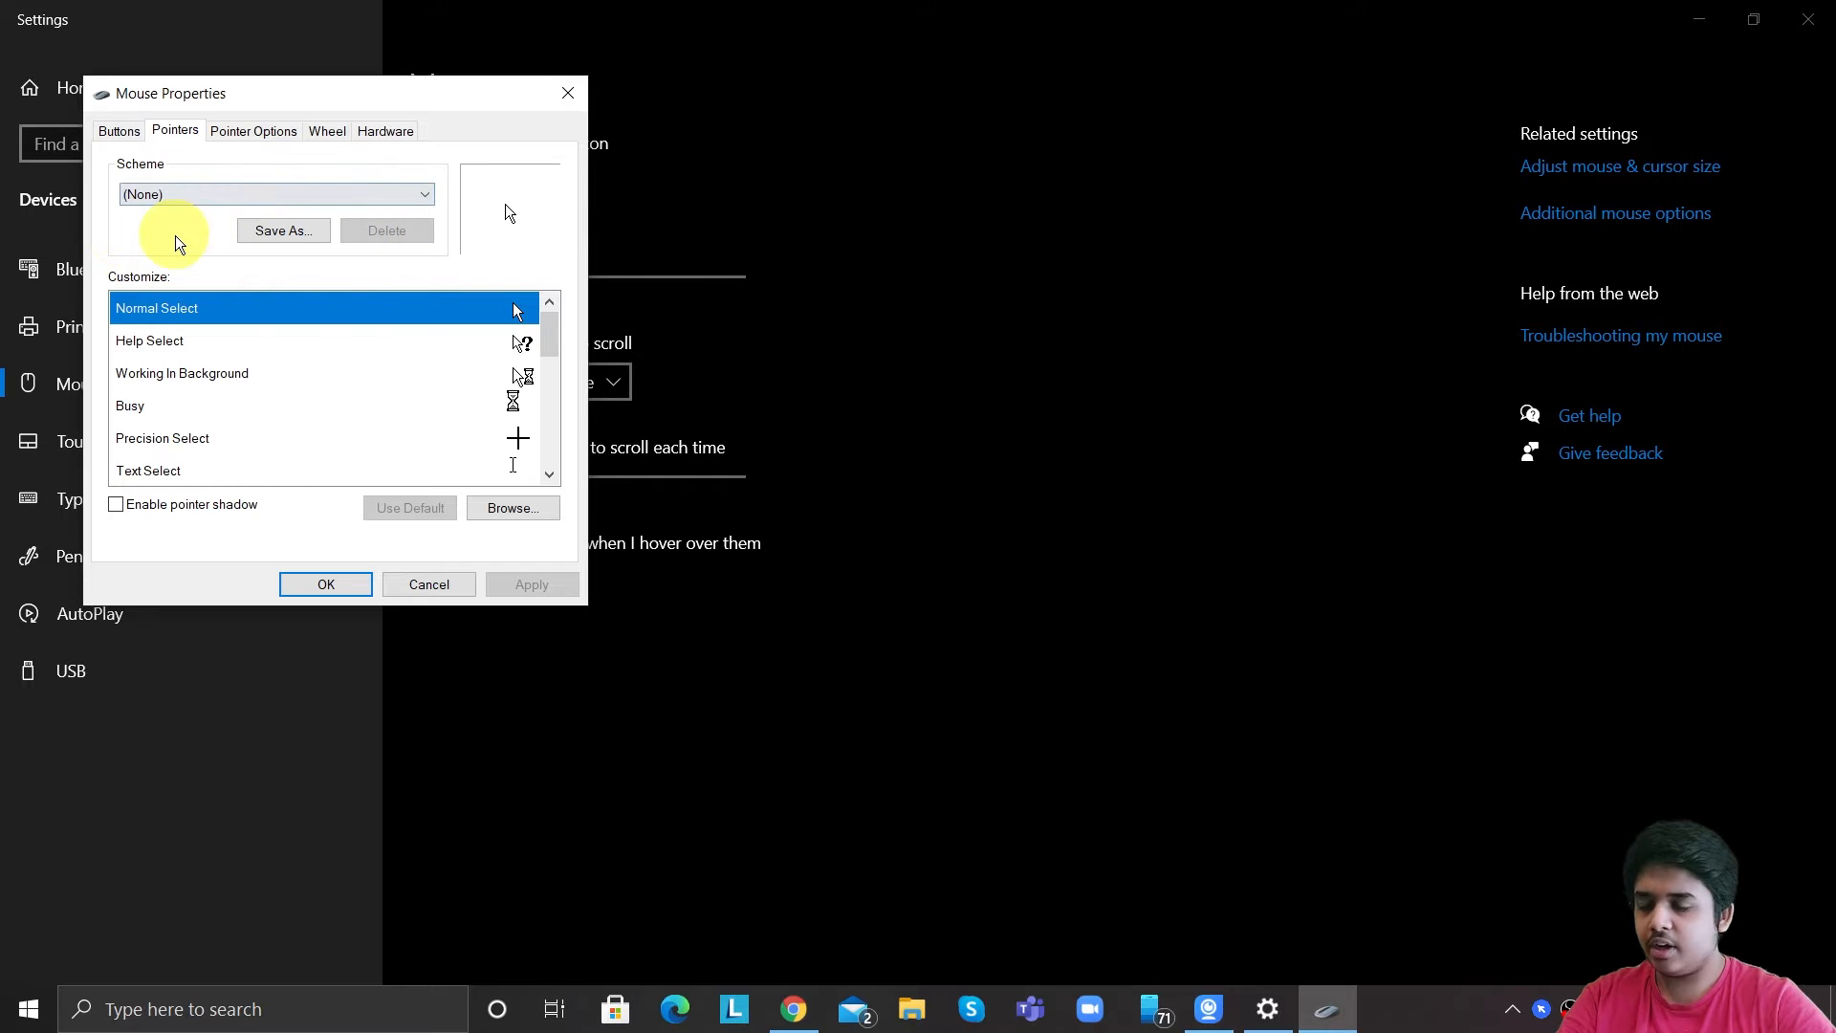
# Select the Highlight 1 pointer scheme and apply it.
pyautogui.click(425, 196)
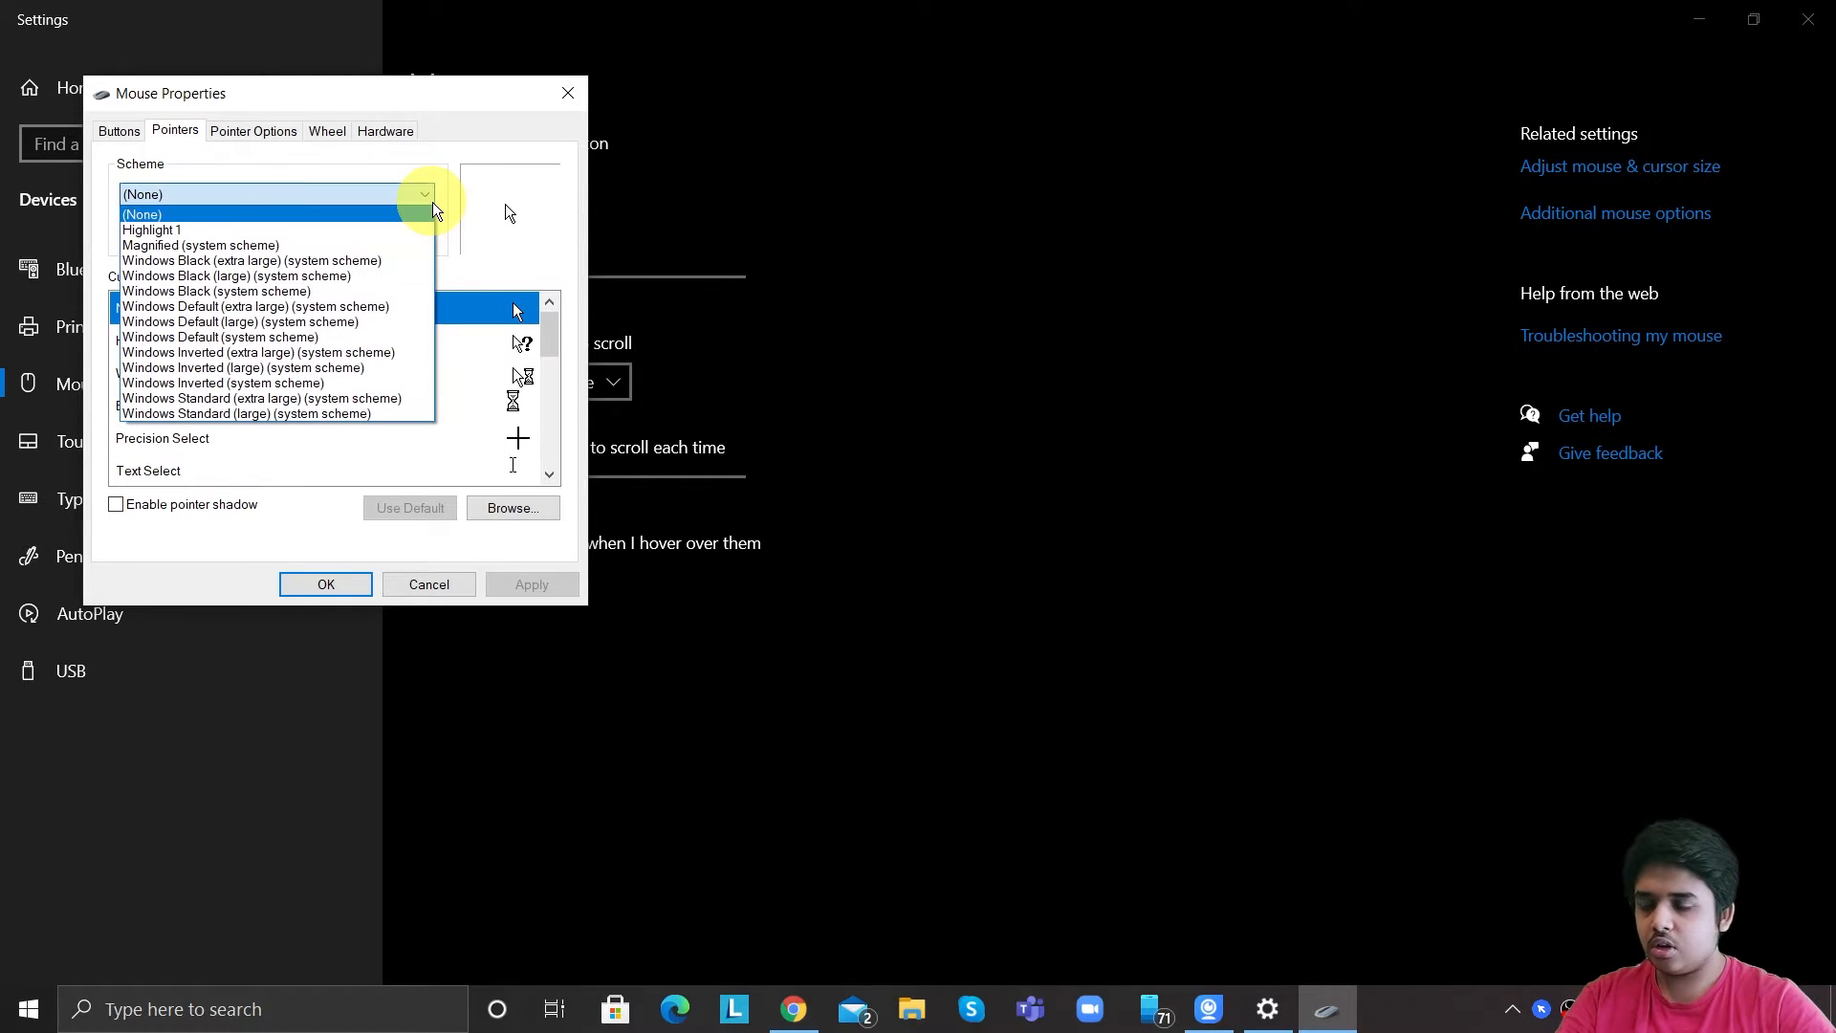
pyautogui.click(208, 231)
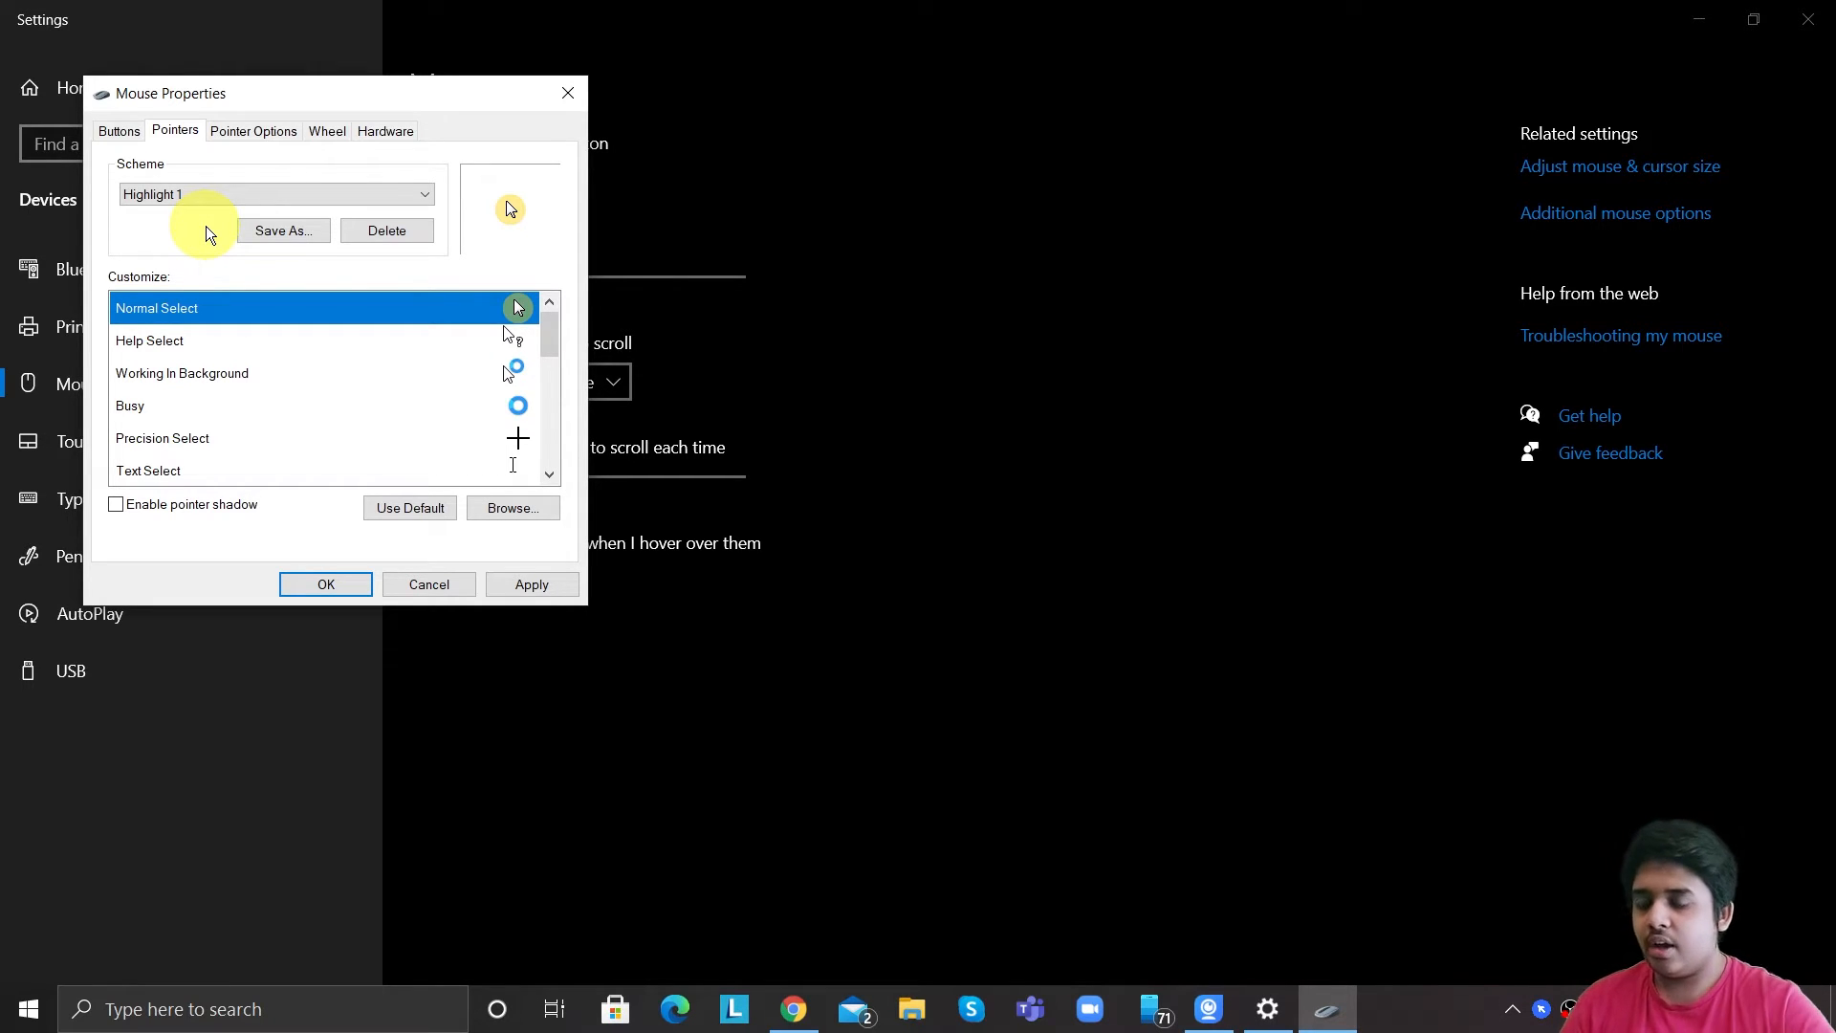
pyautogui.moveTo(550, 334); pyautogui.dragTo(594, 370)
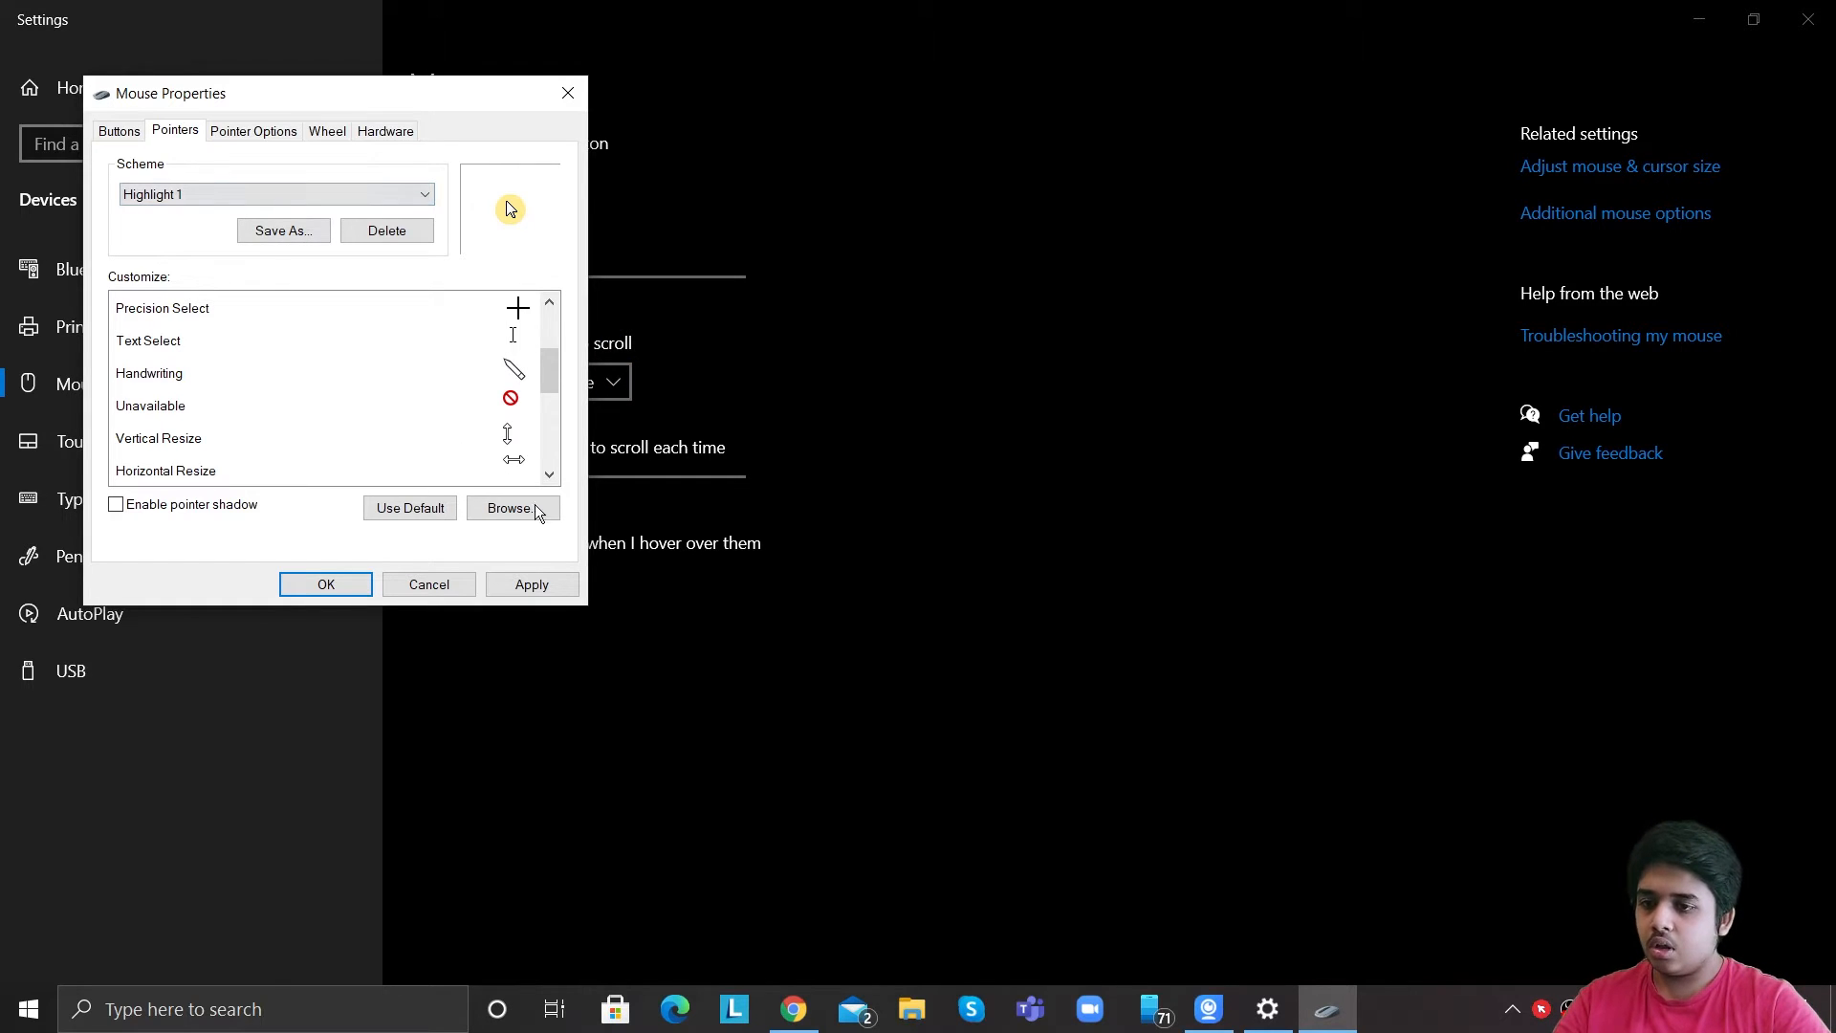
pyautogui.click(552, 583)
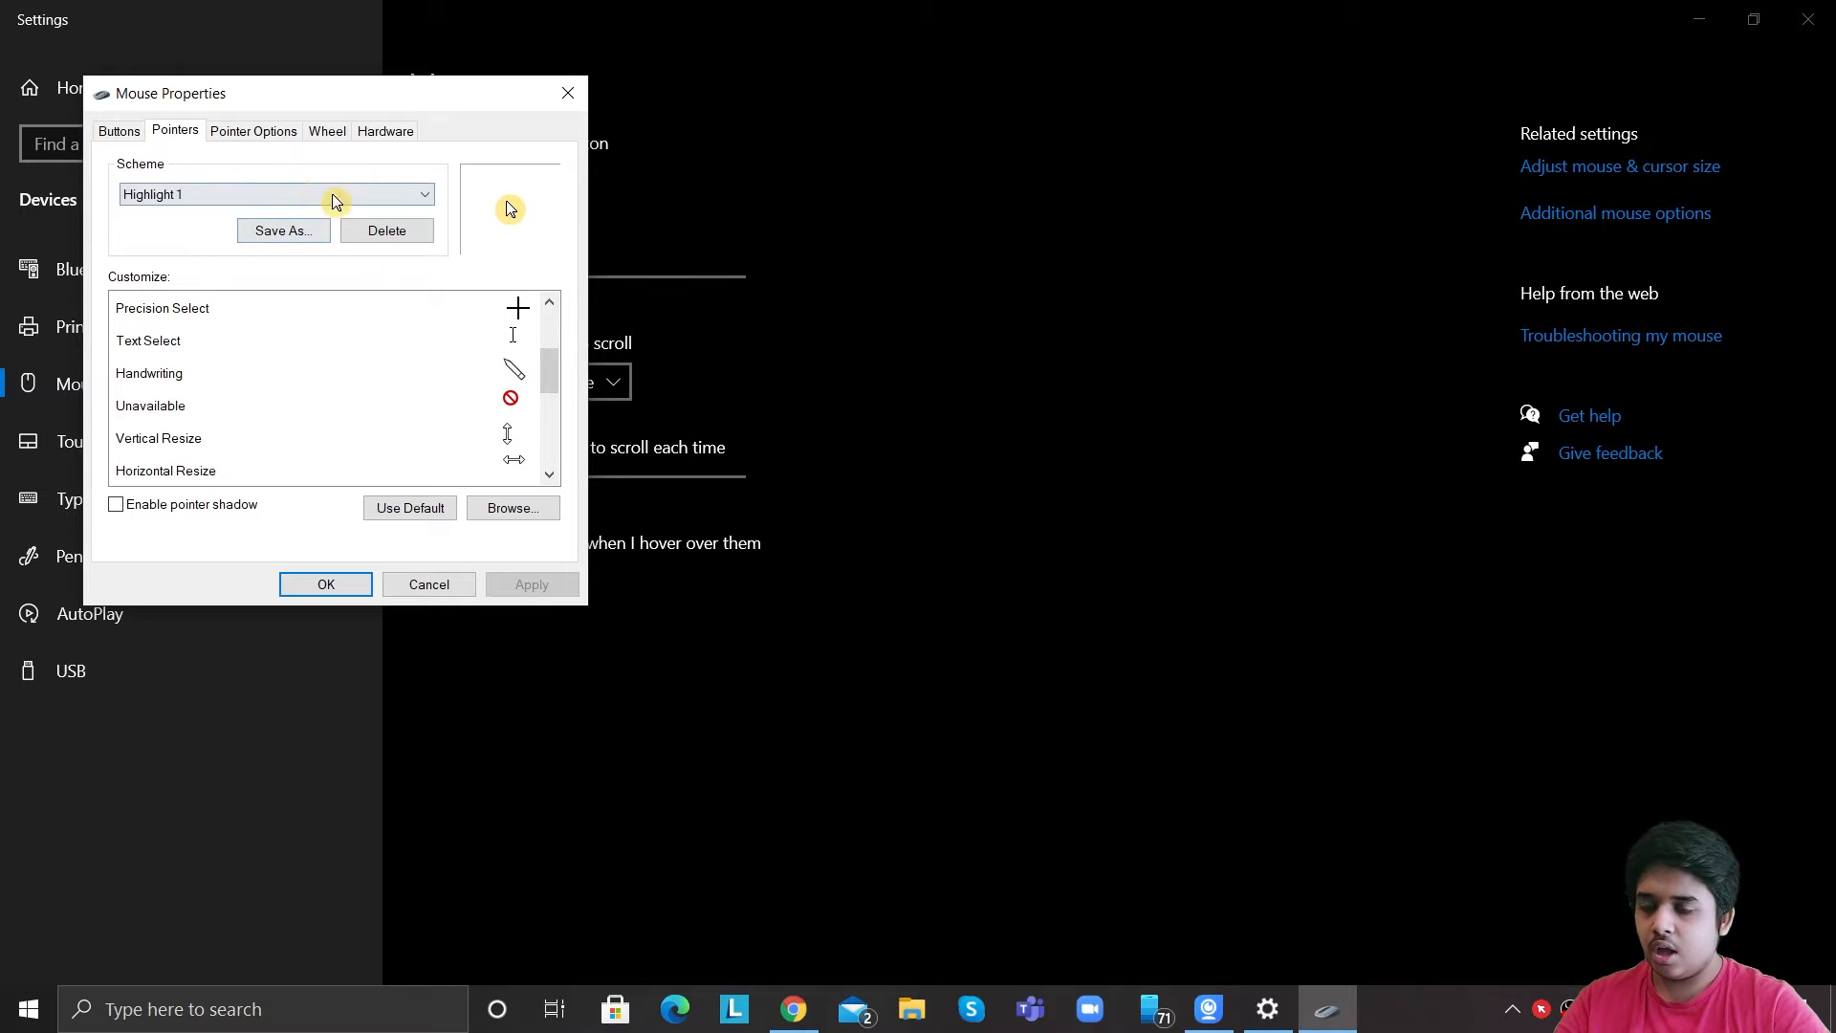
# Save the current pointer scheme under the name Highlight 1.
pyautogui.click(283, 230)
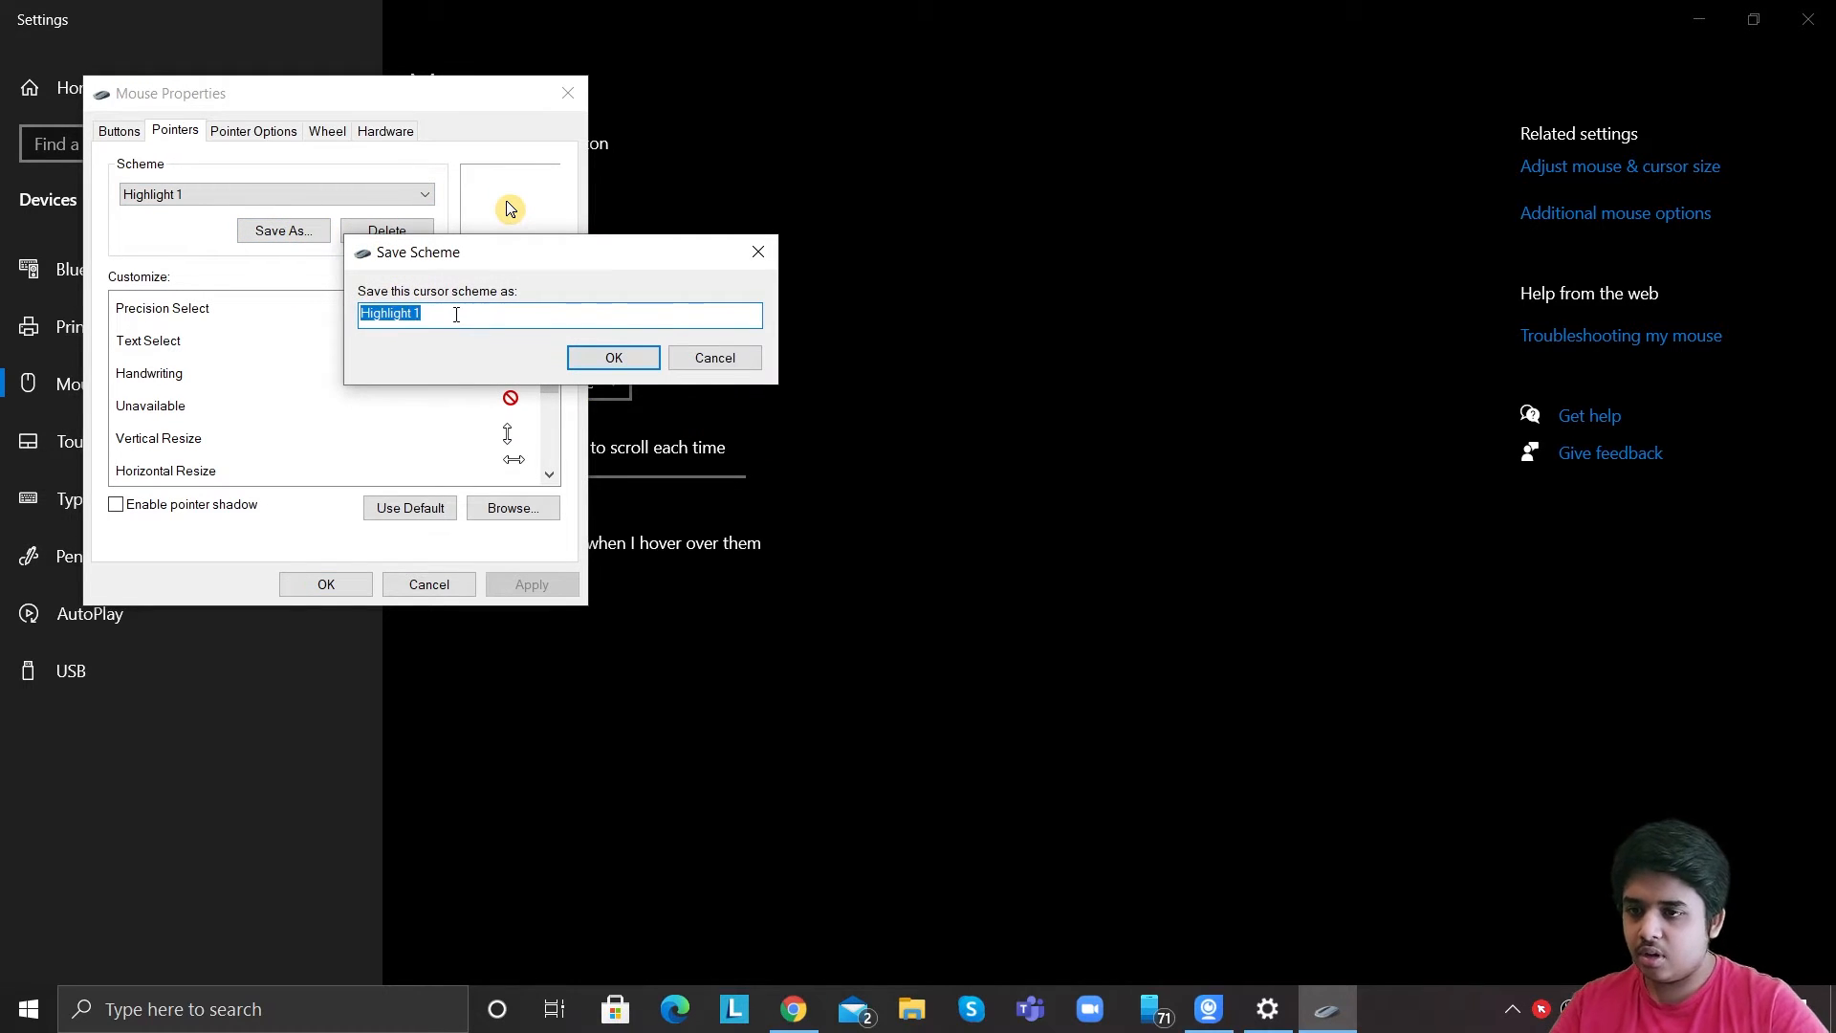
pyautogui.write('z')
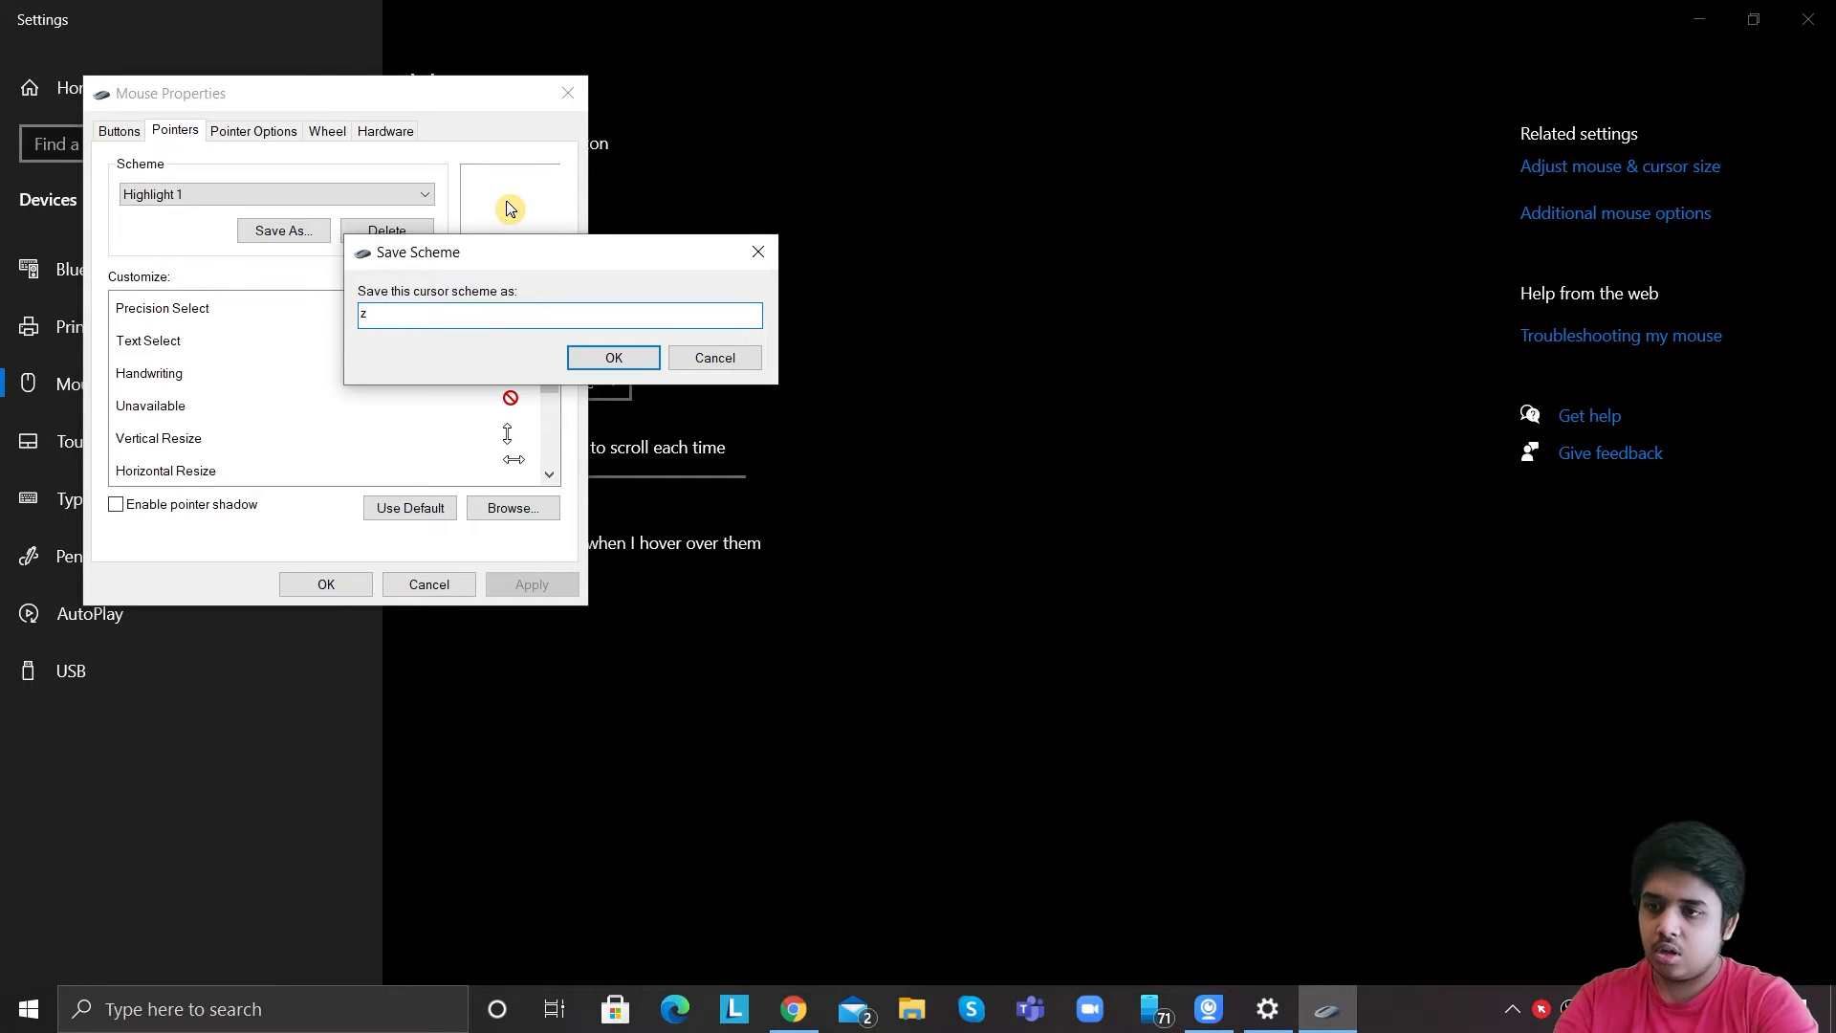
pyautogui.press('BackSpace')
pyautogui.write('Highlight')
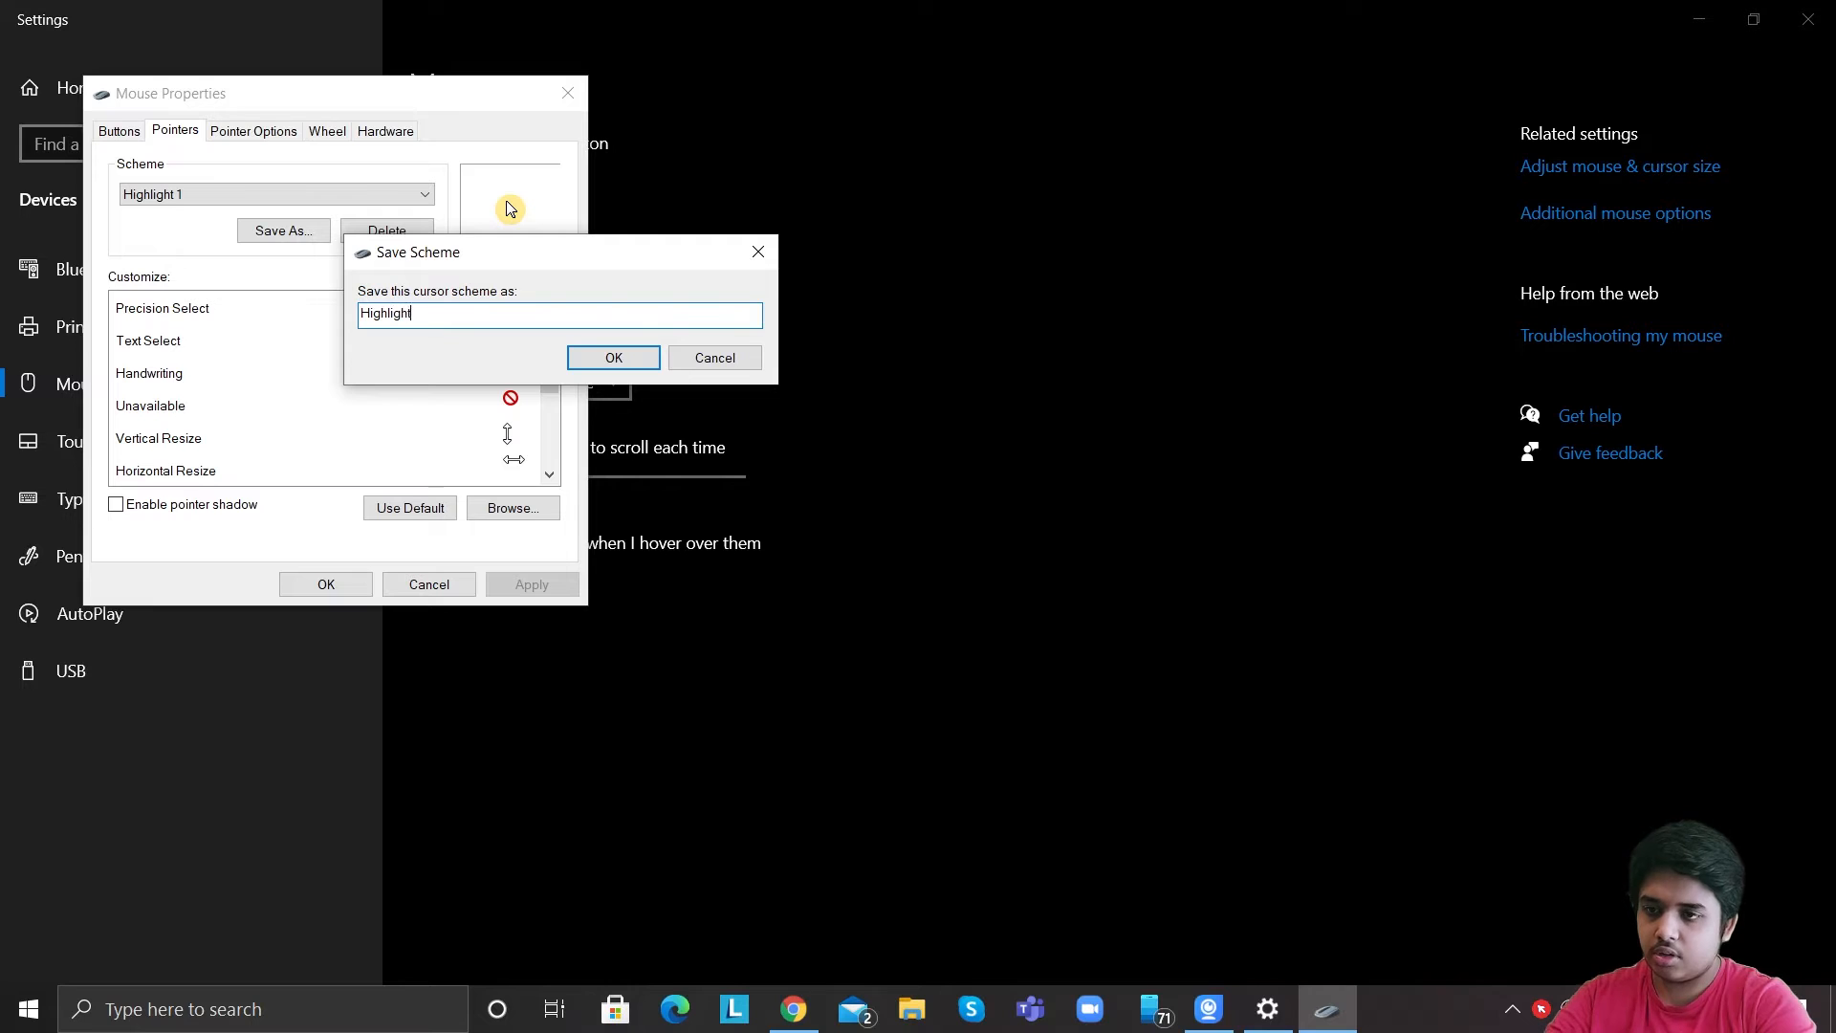
pyautogui.write(' 1')
pyautogui.press('Return')
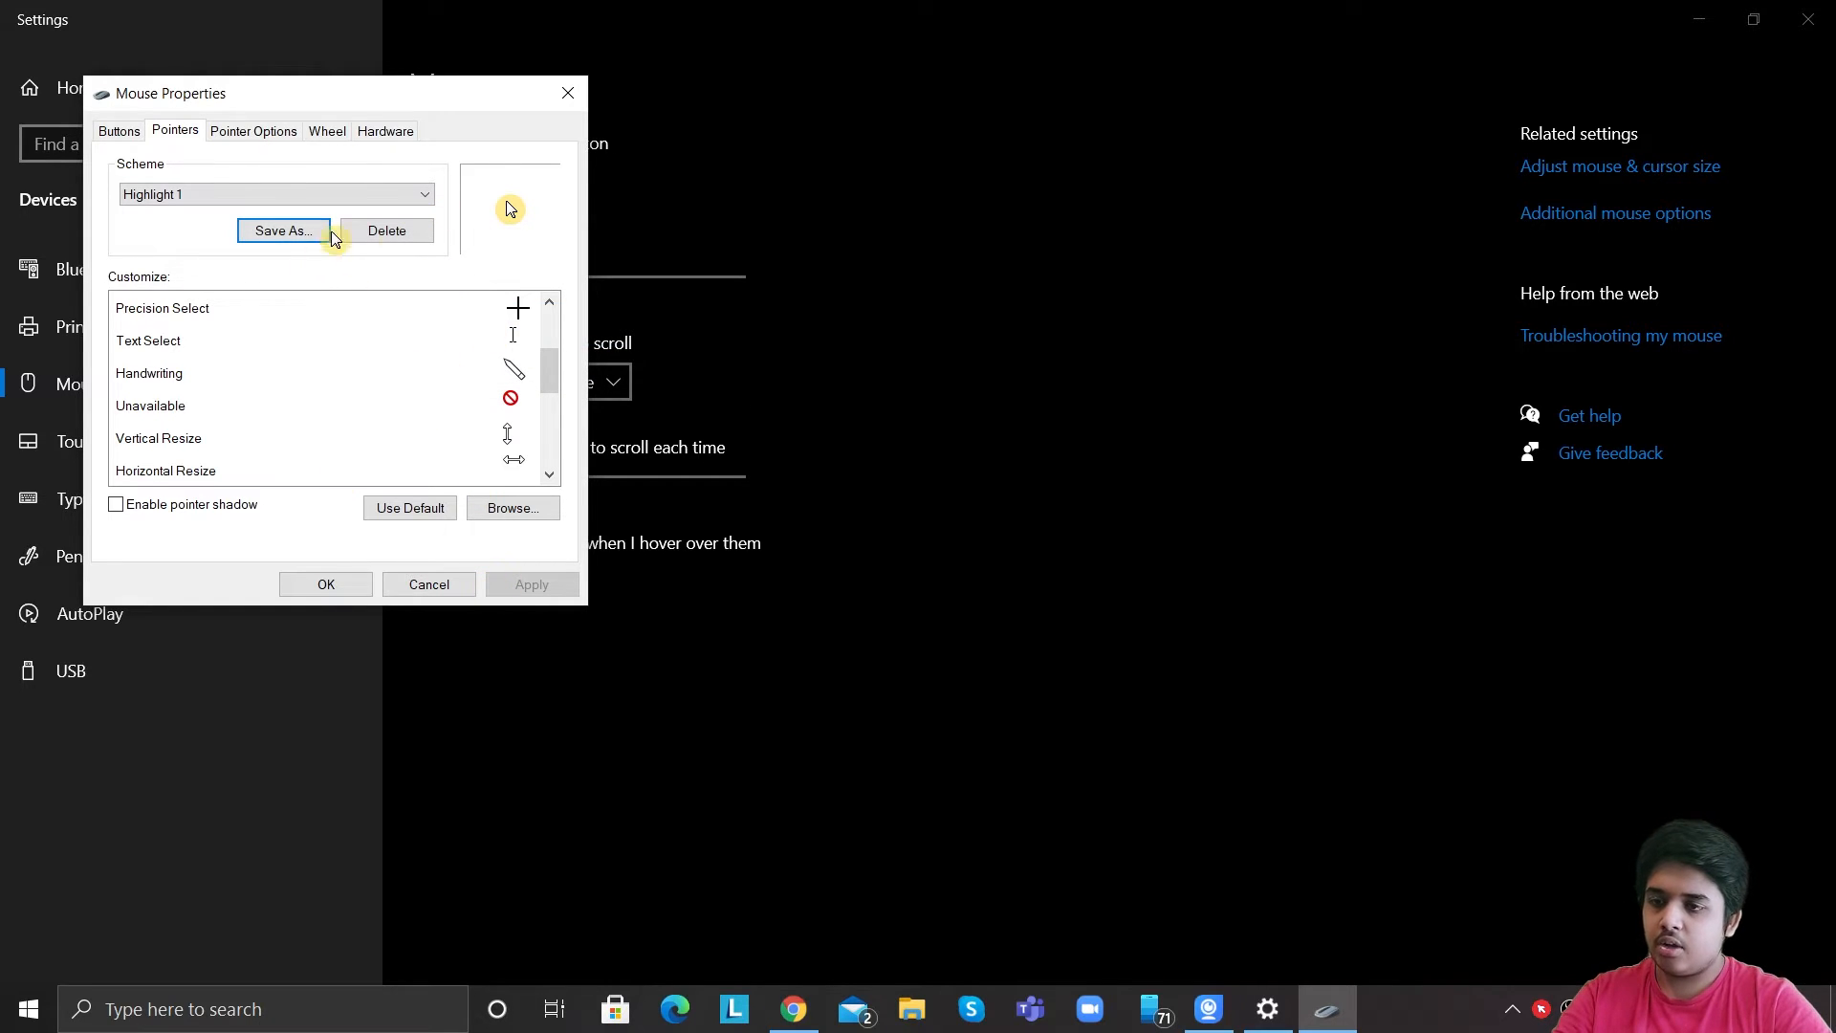
# Switch the pointer scheme back to (None) and apply it.
pyautogui.click(411, 191)
pyautogui.click(425, 191)
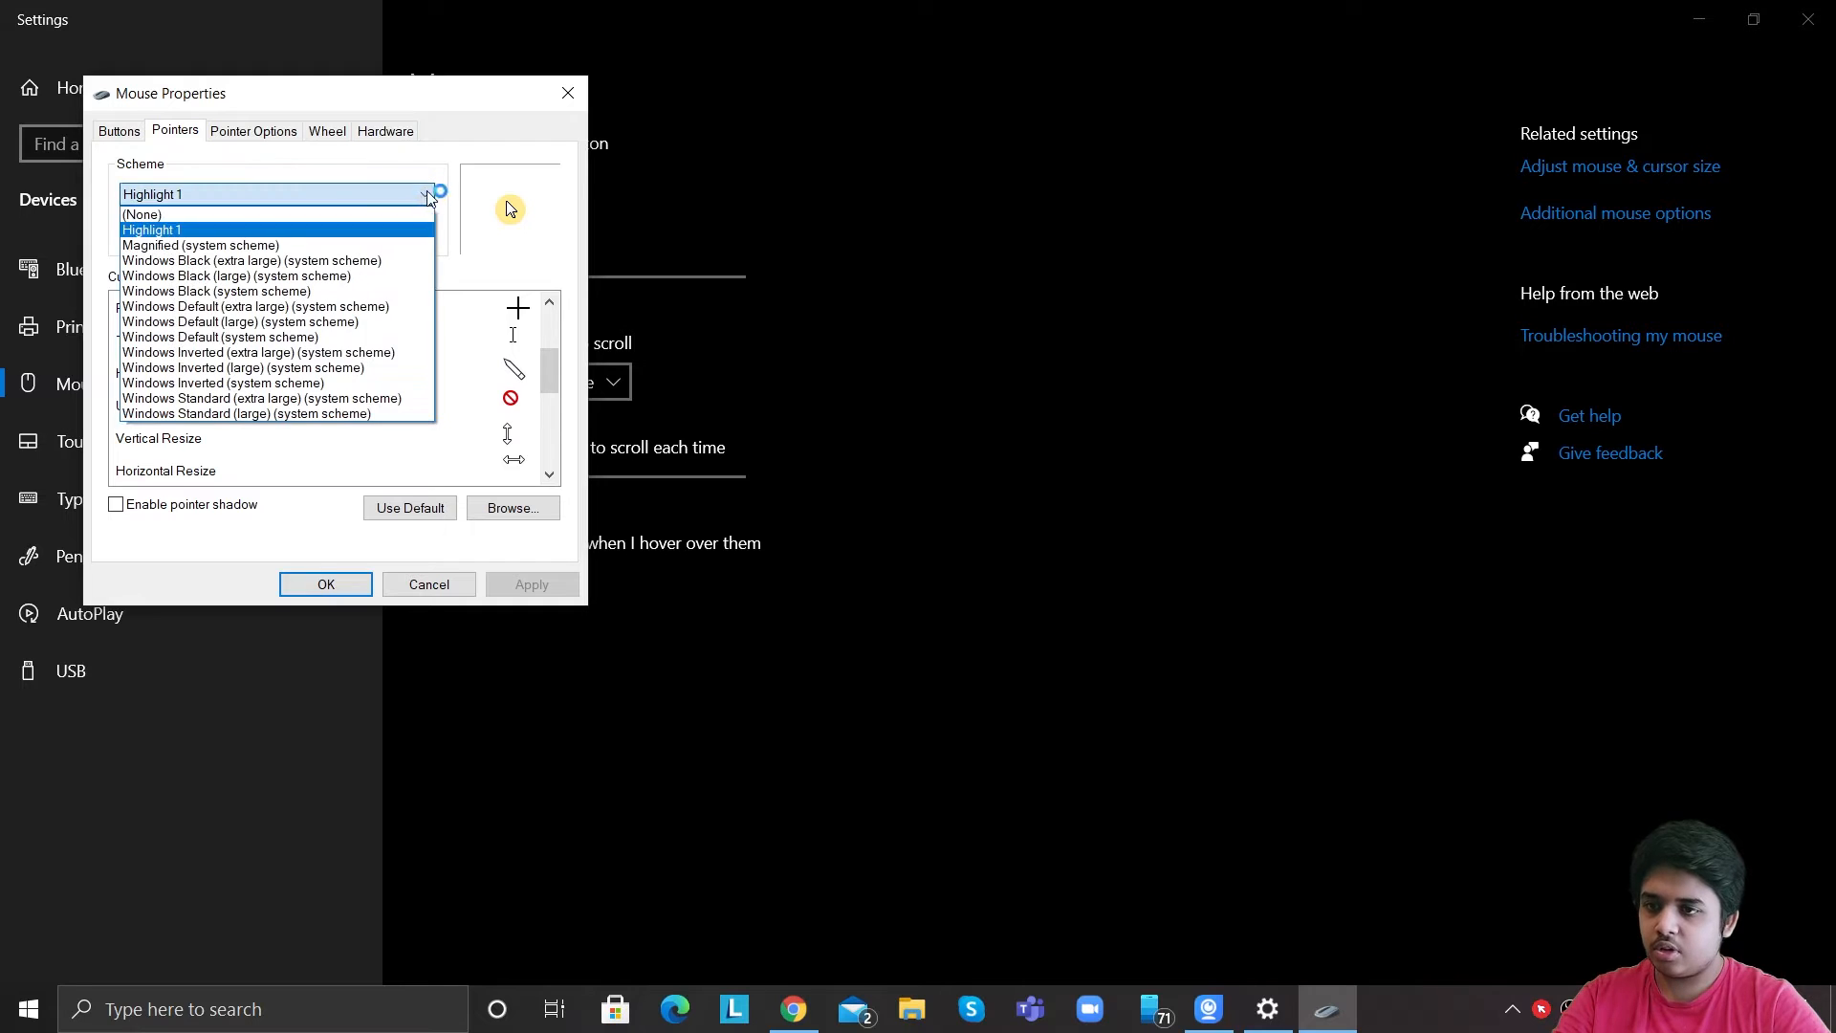
pyautogui.click(400, 216)
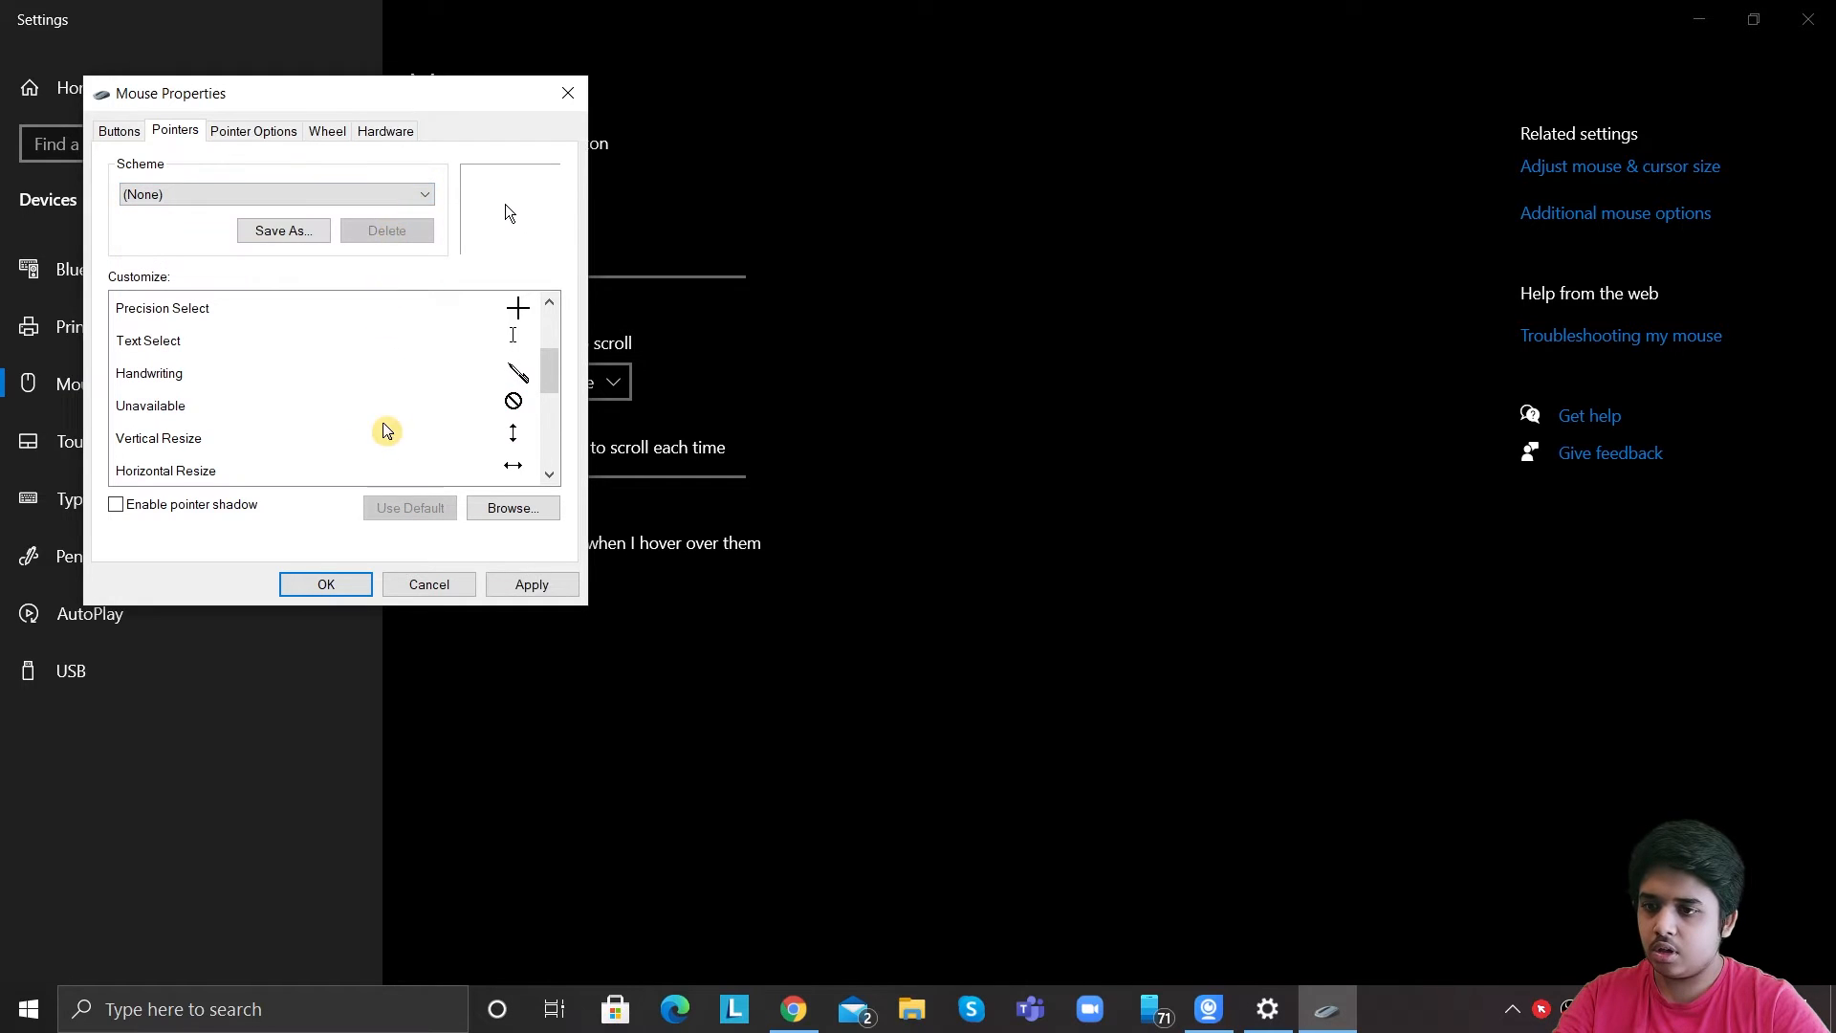
pyautogui.click(549, 583)
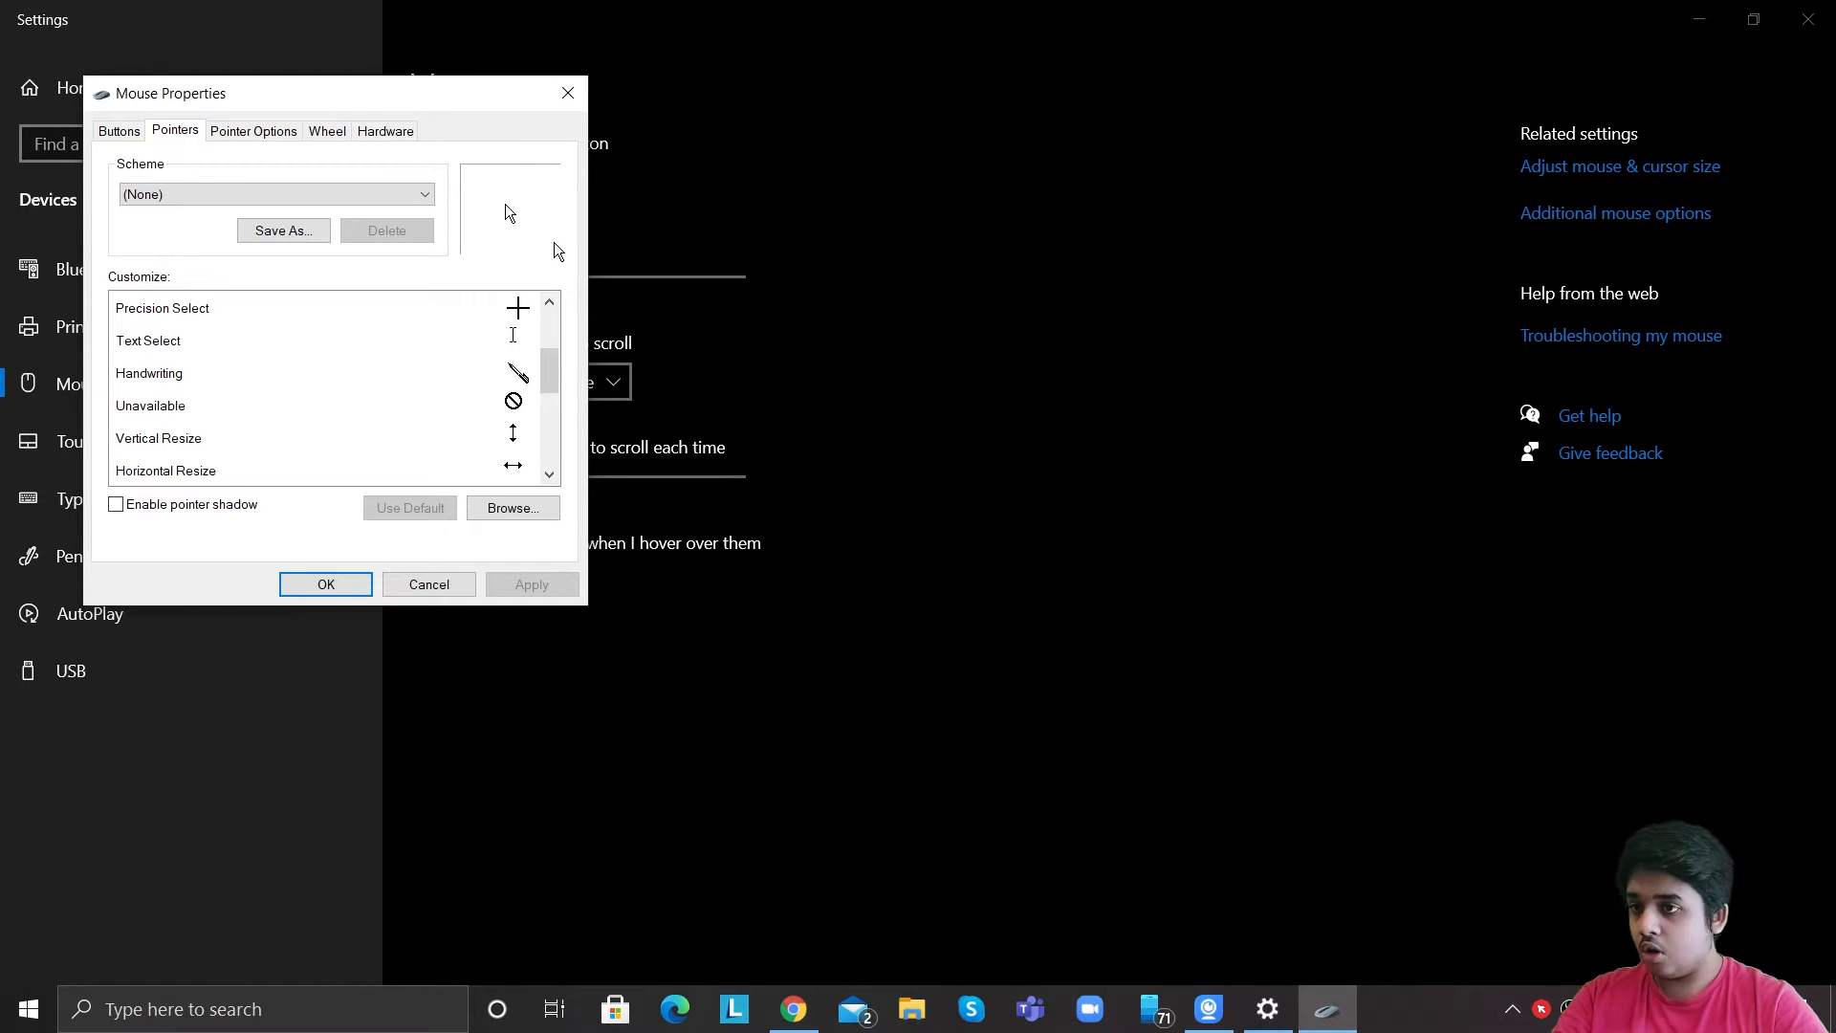
# Close the Mouse Properties dialog and the Settings window.
pyautogui.click(568, 93)
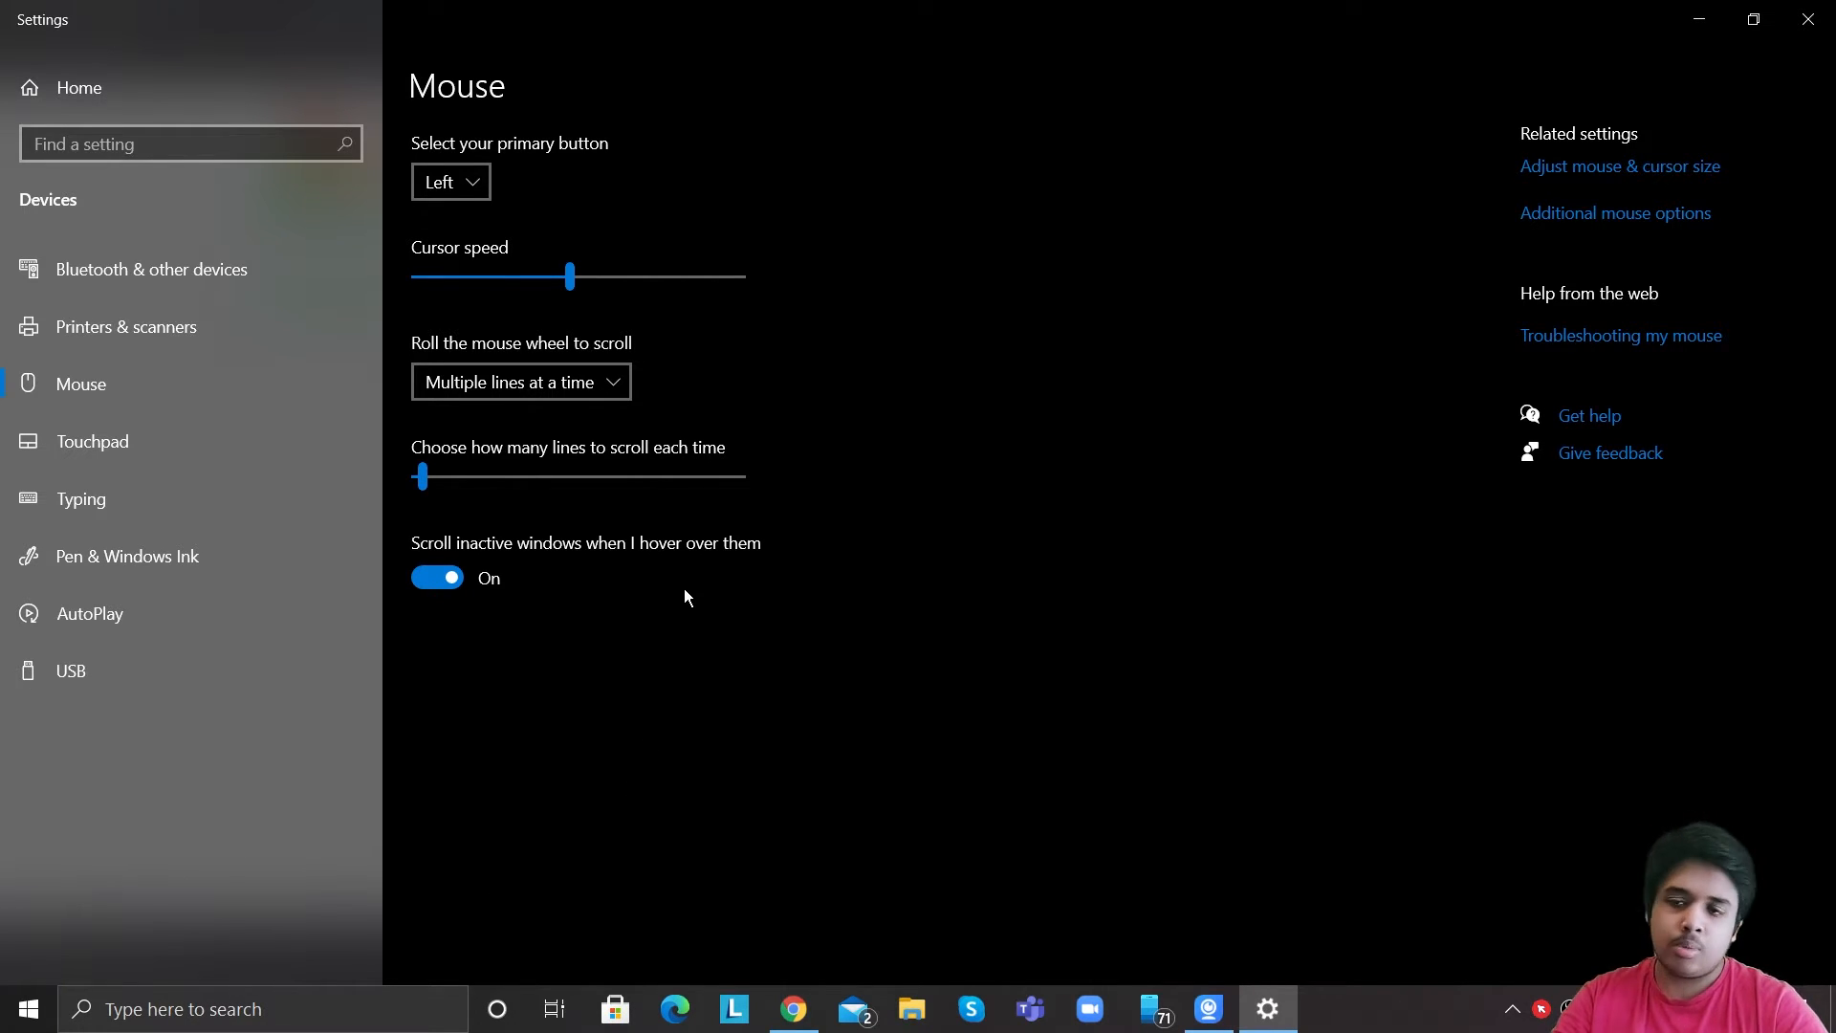
pyautogui.hotkey('alt', 'F4')
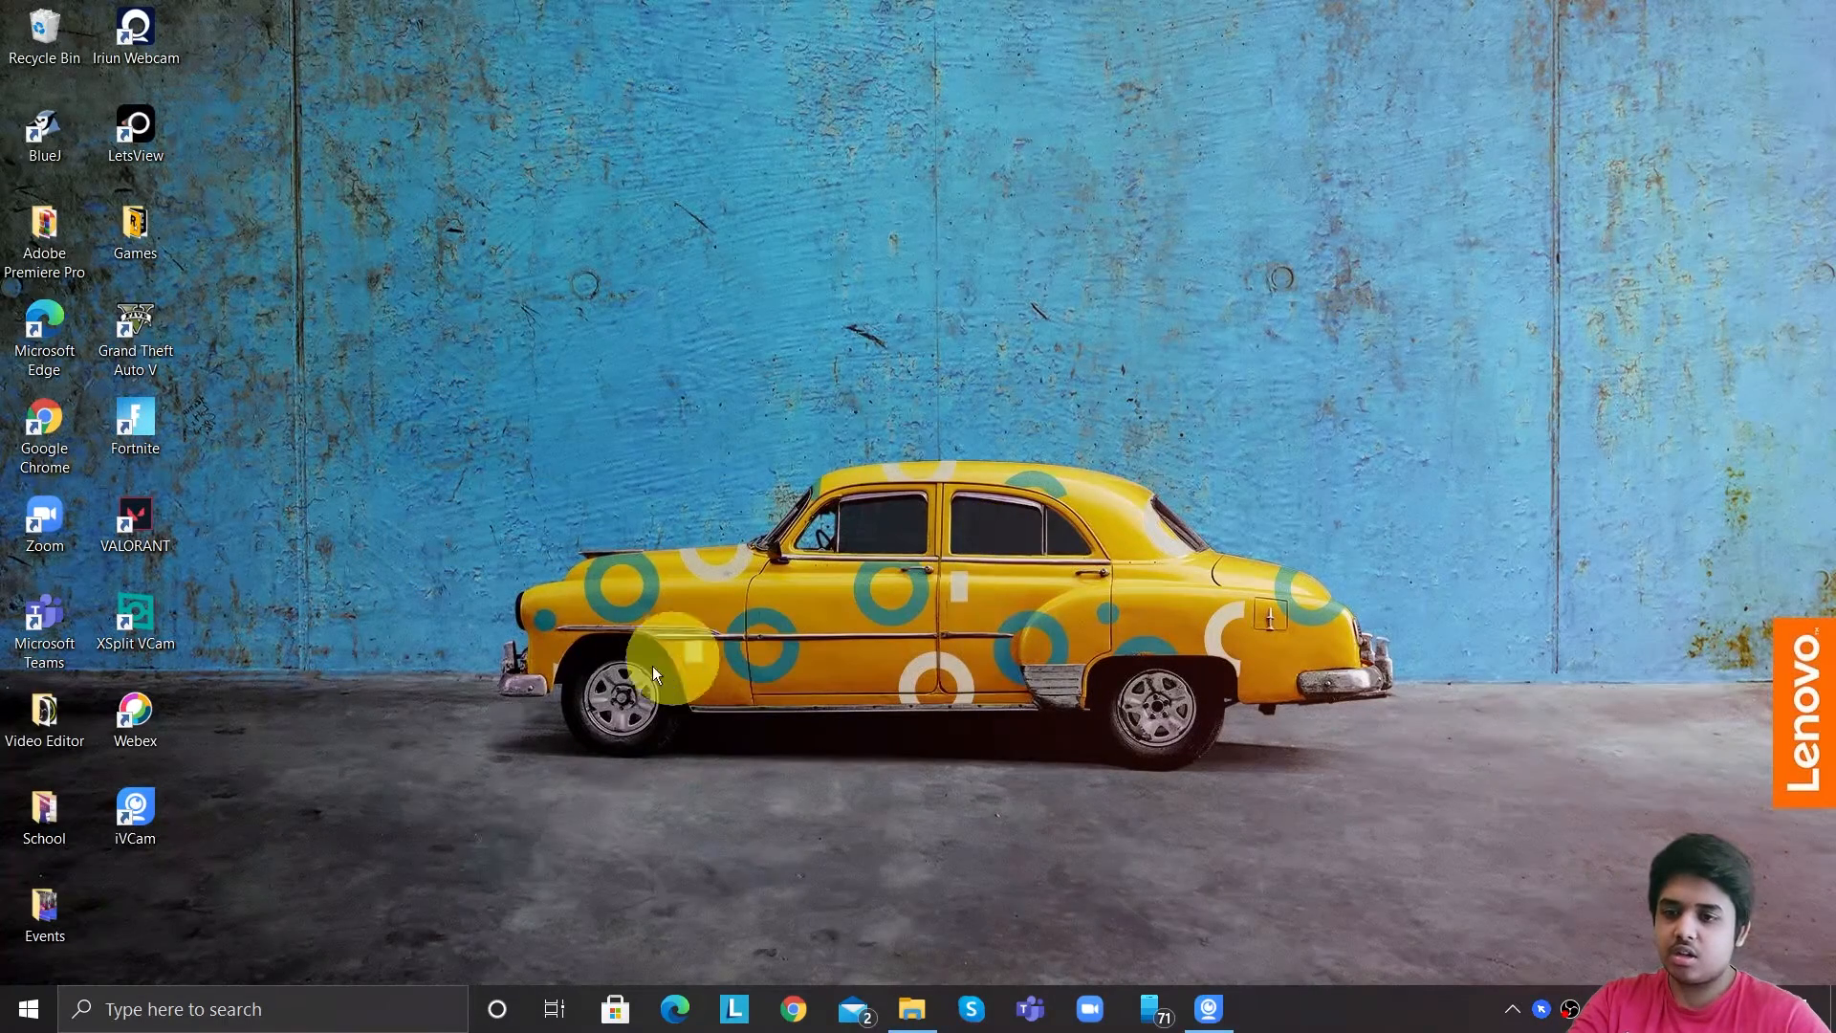
# Launch Google Chrome from the Windows search.
pyautogui.click(408, 999)
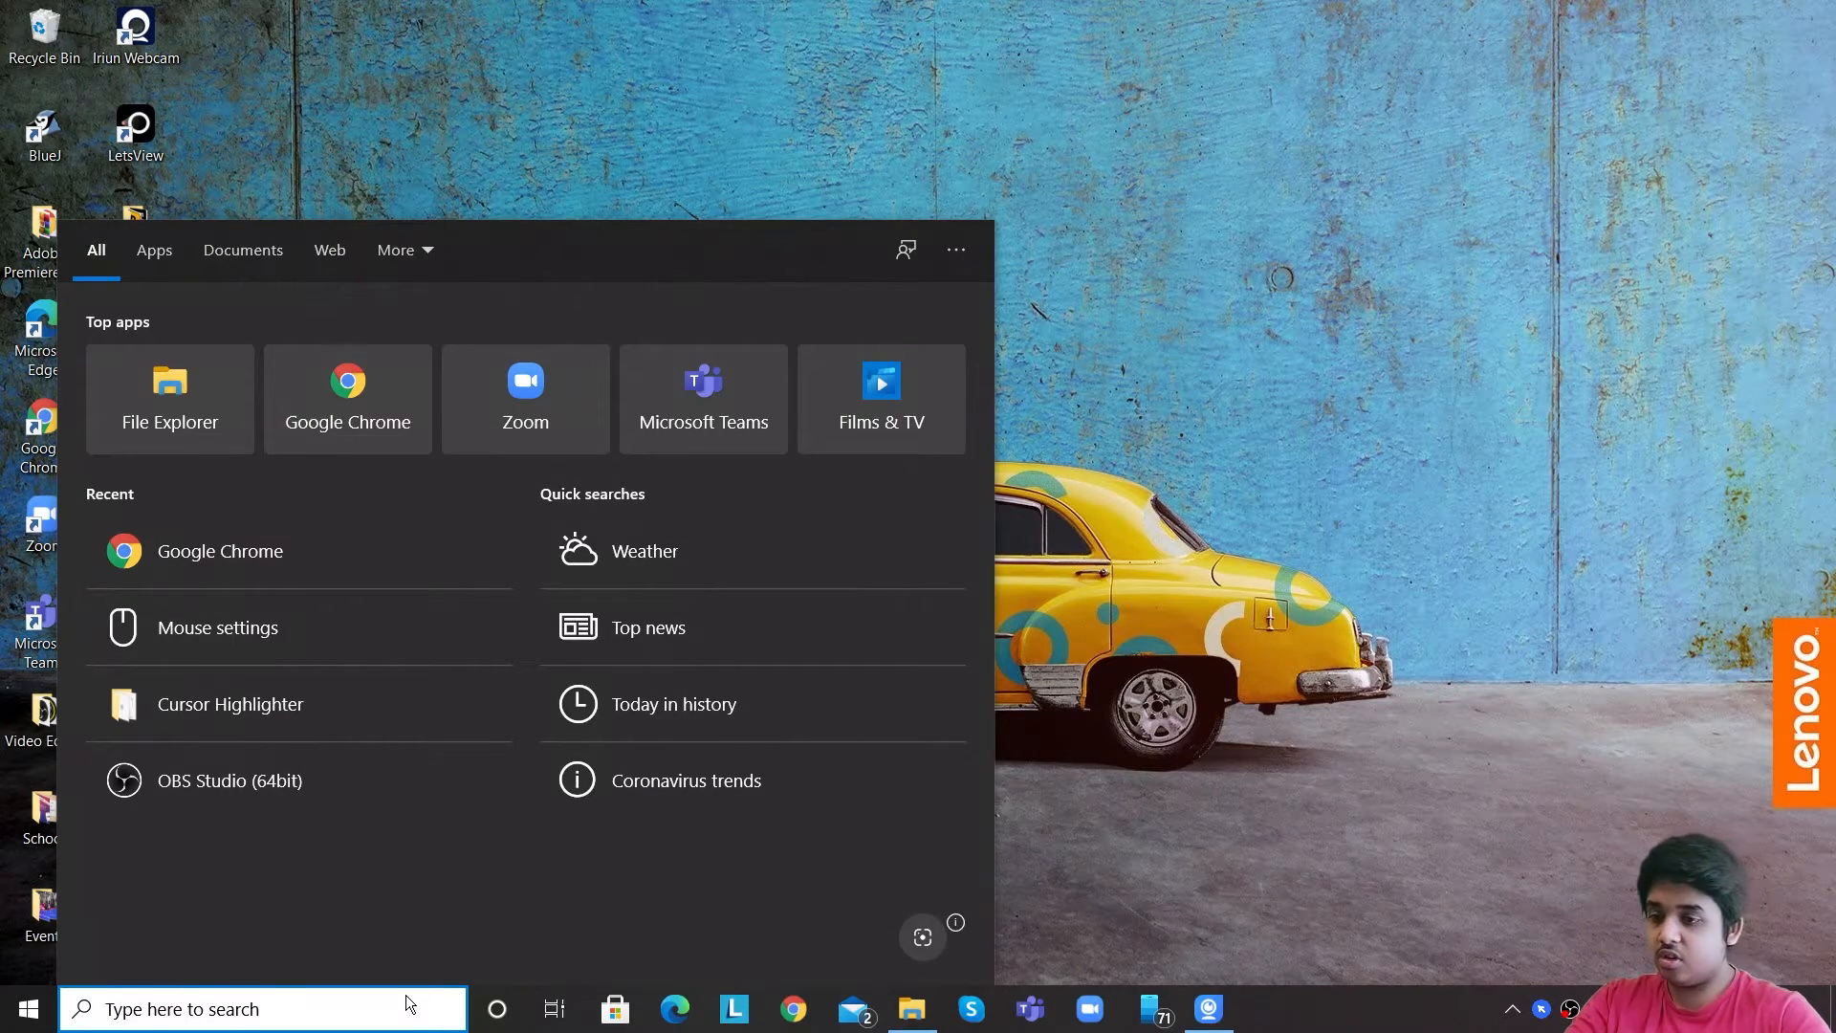
pyautogui.write('google')
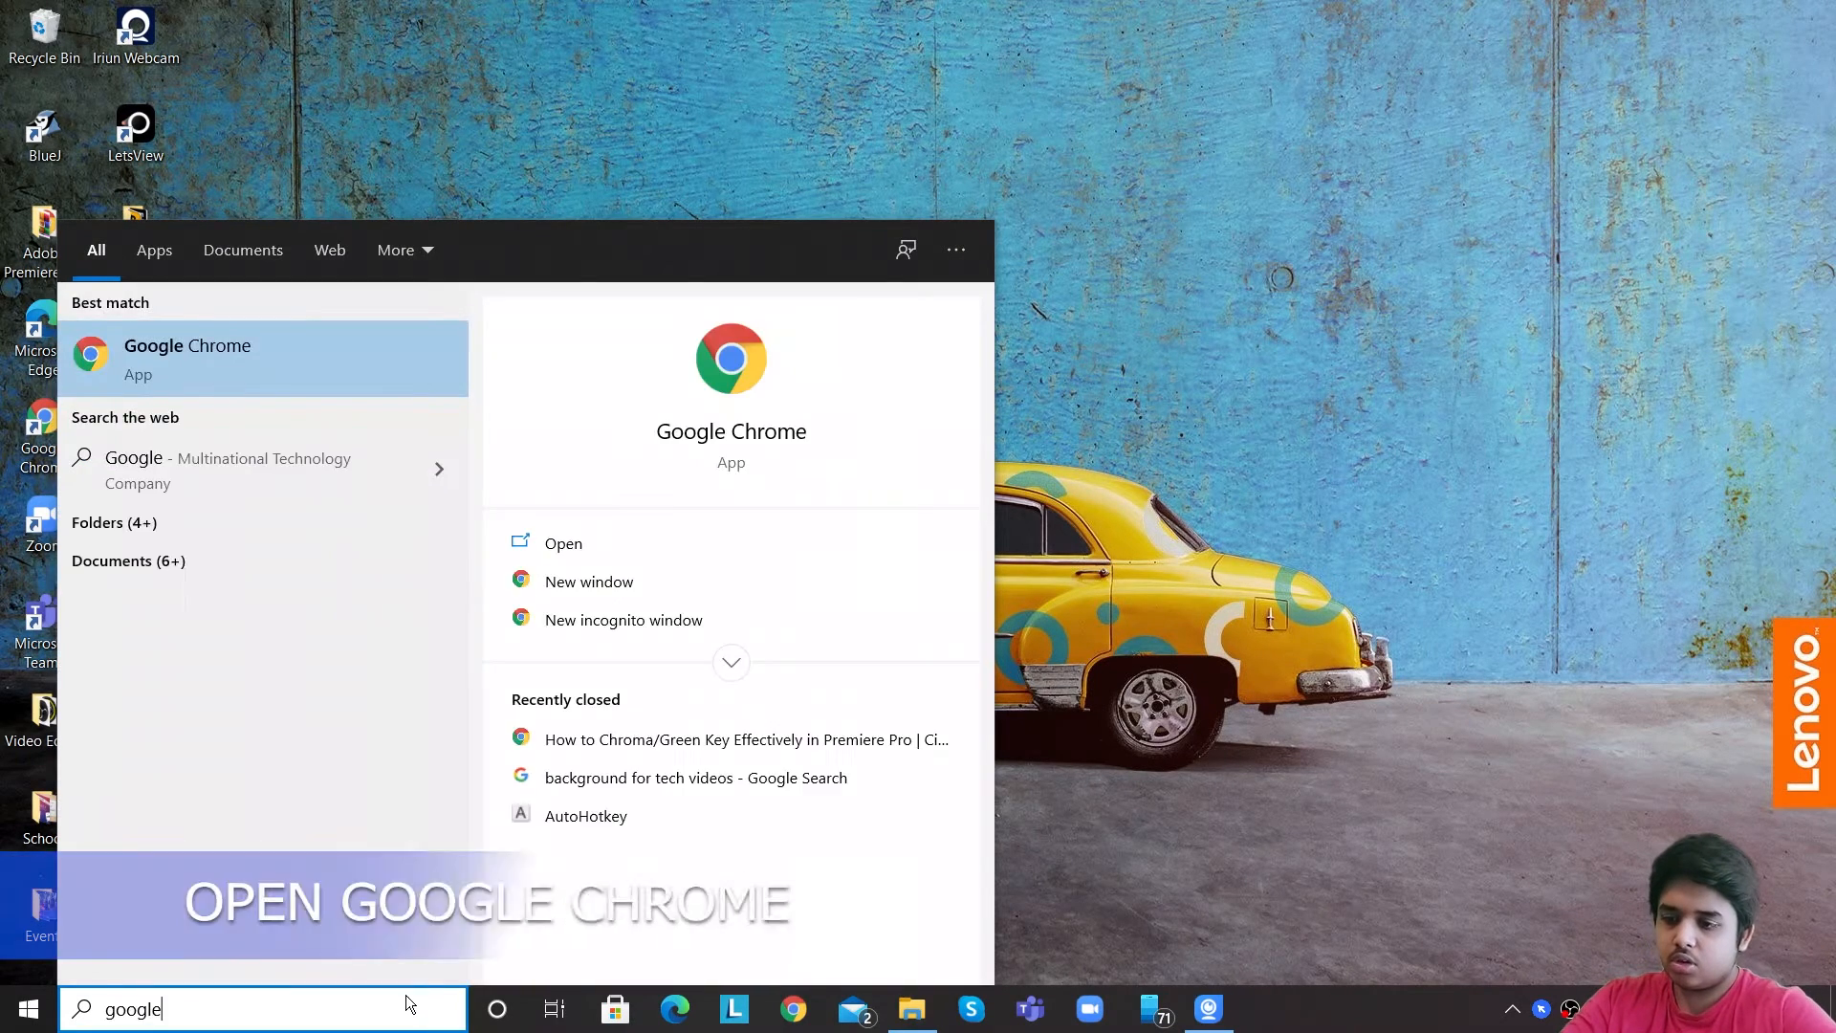
pyautogui.press('Return')
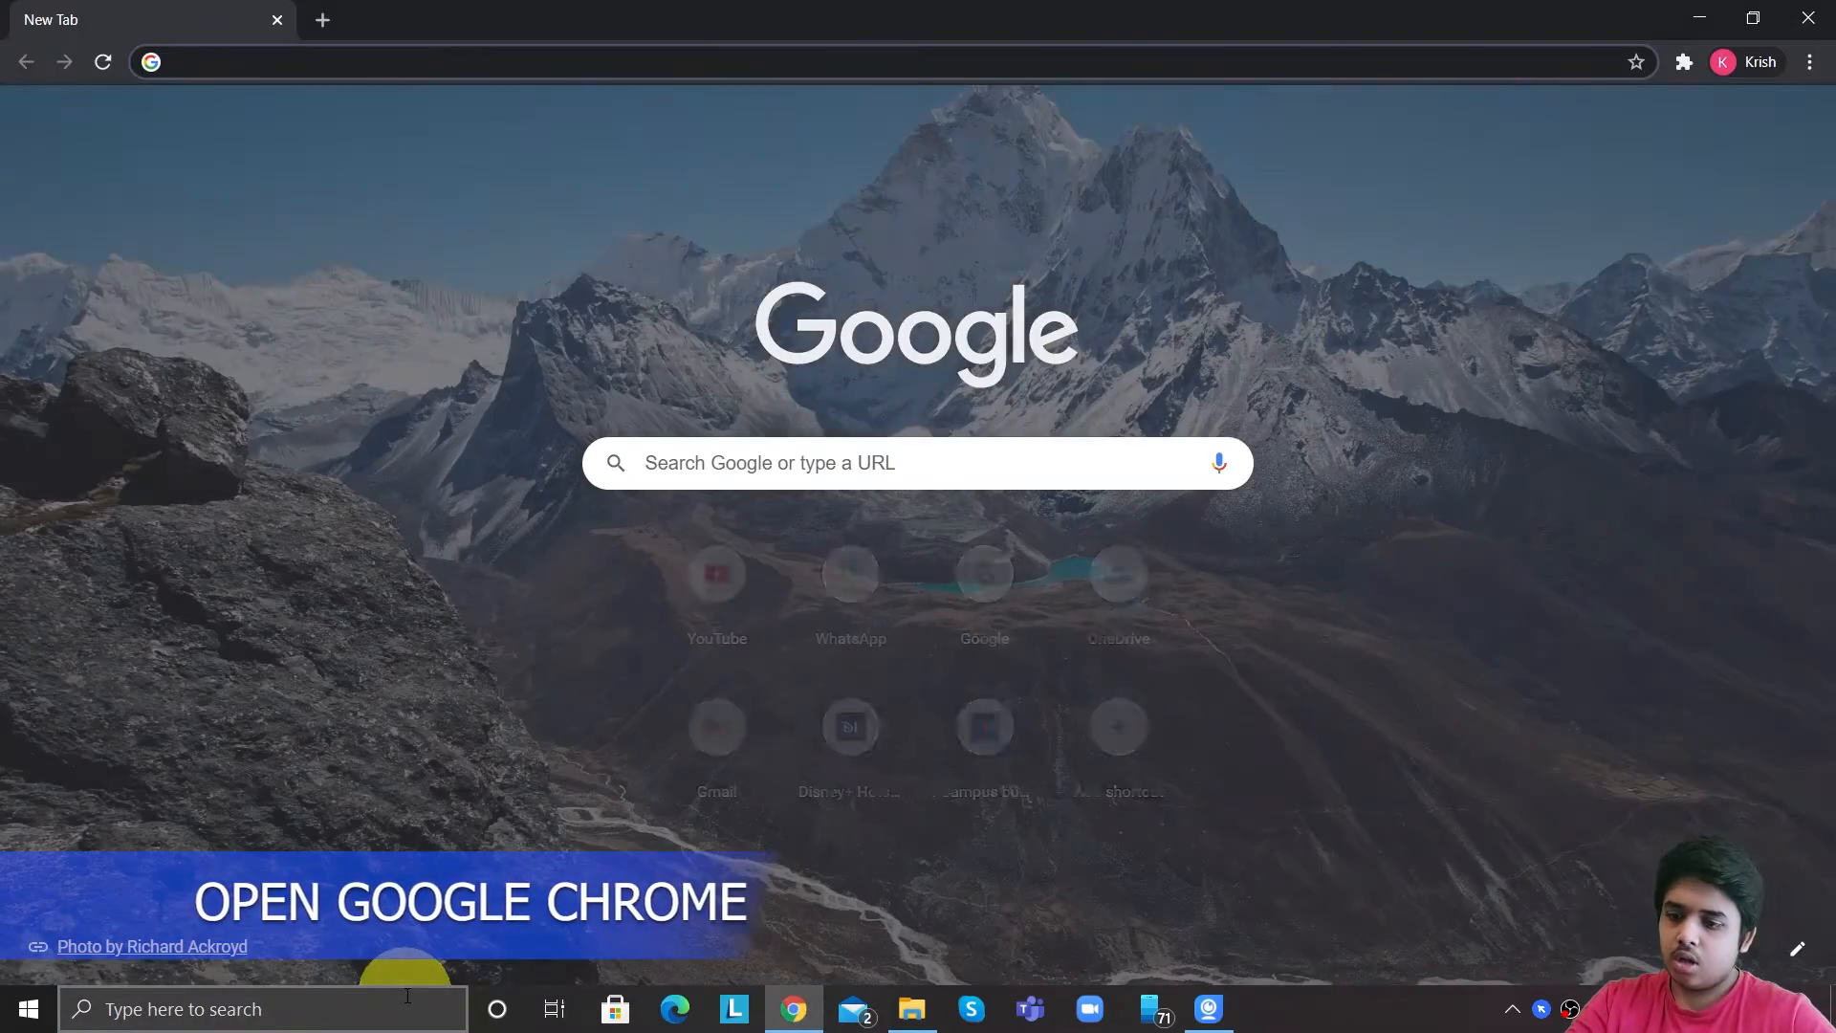
pyautogui.write('http://www.autohotkey.com/')
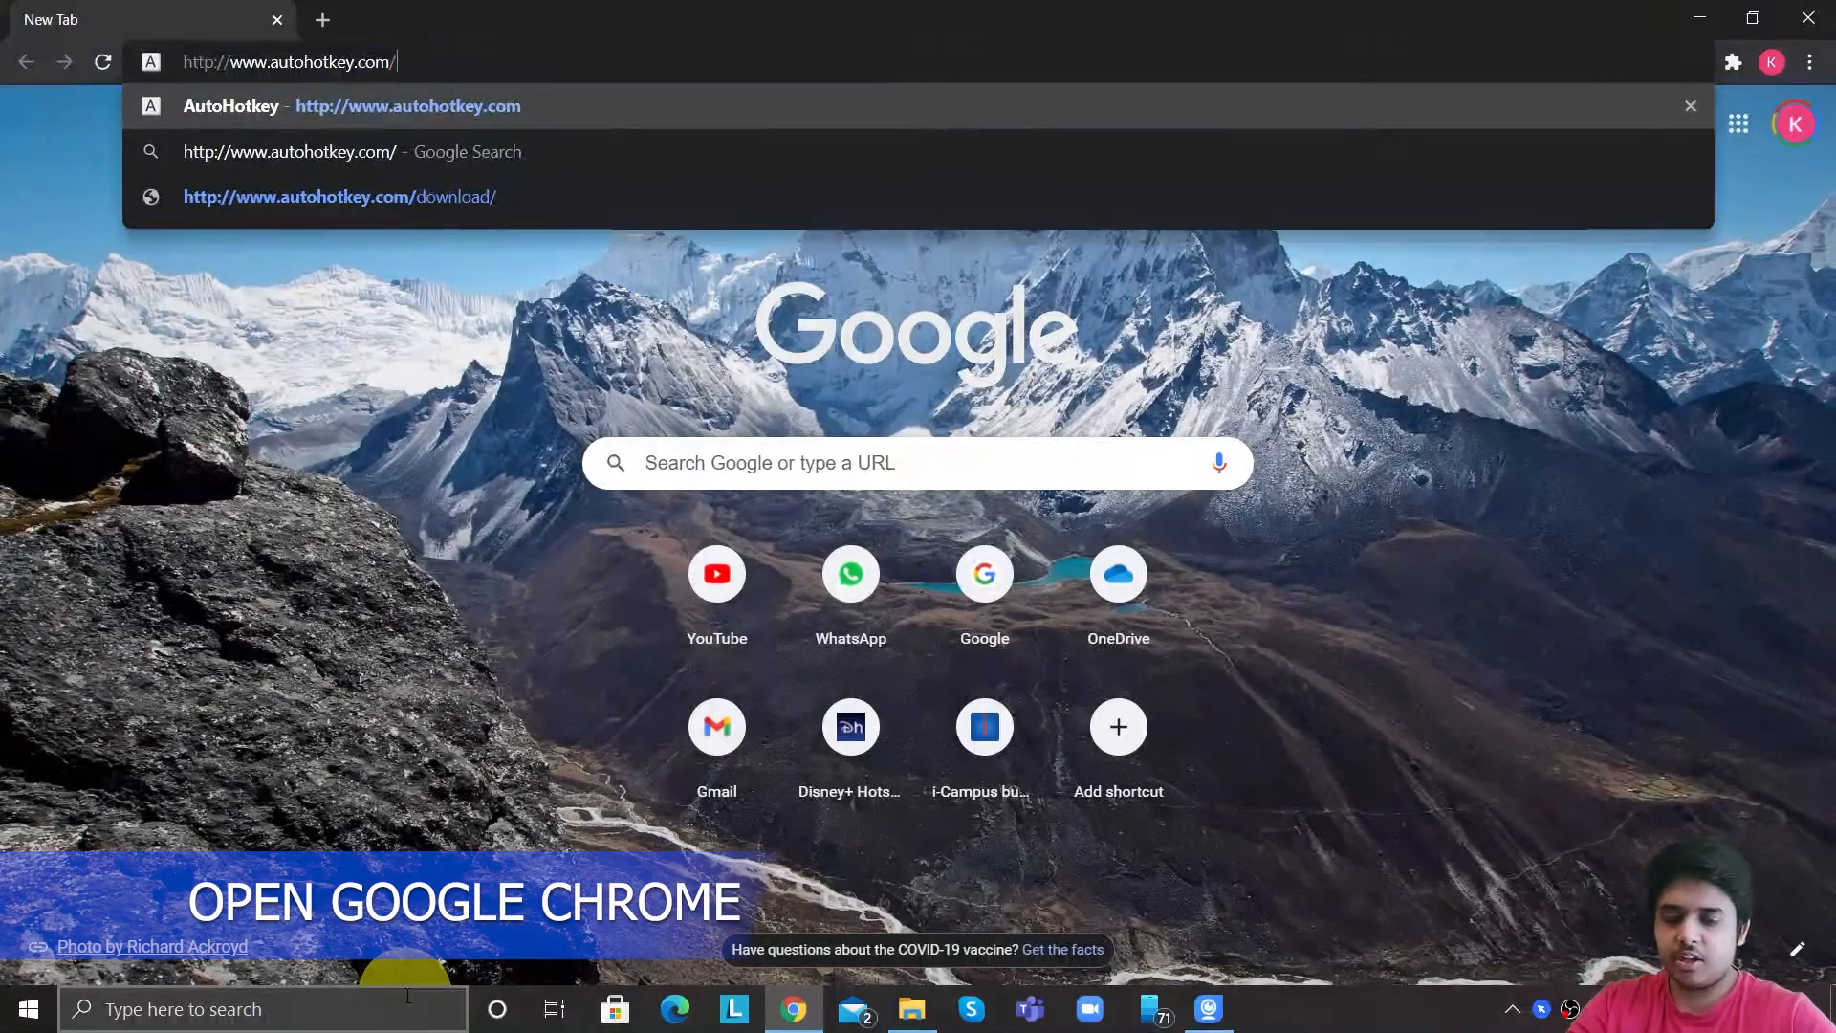
pyautogui.press('Return')
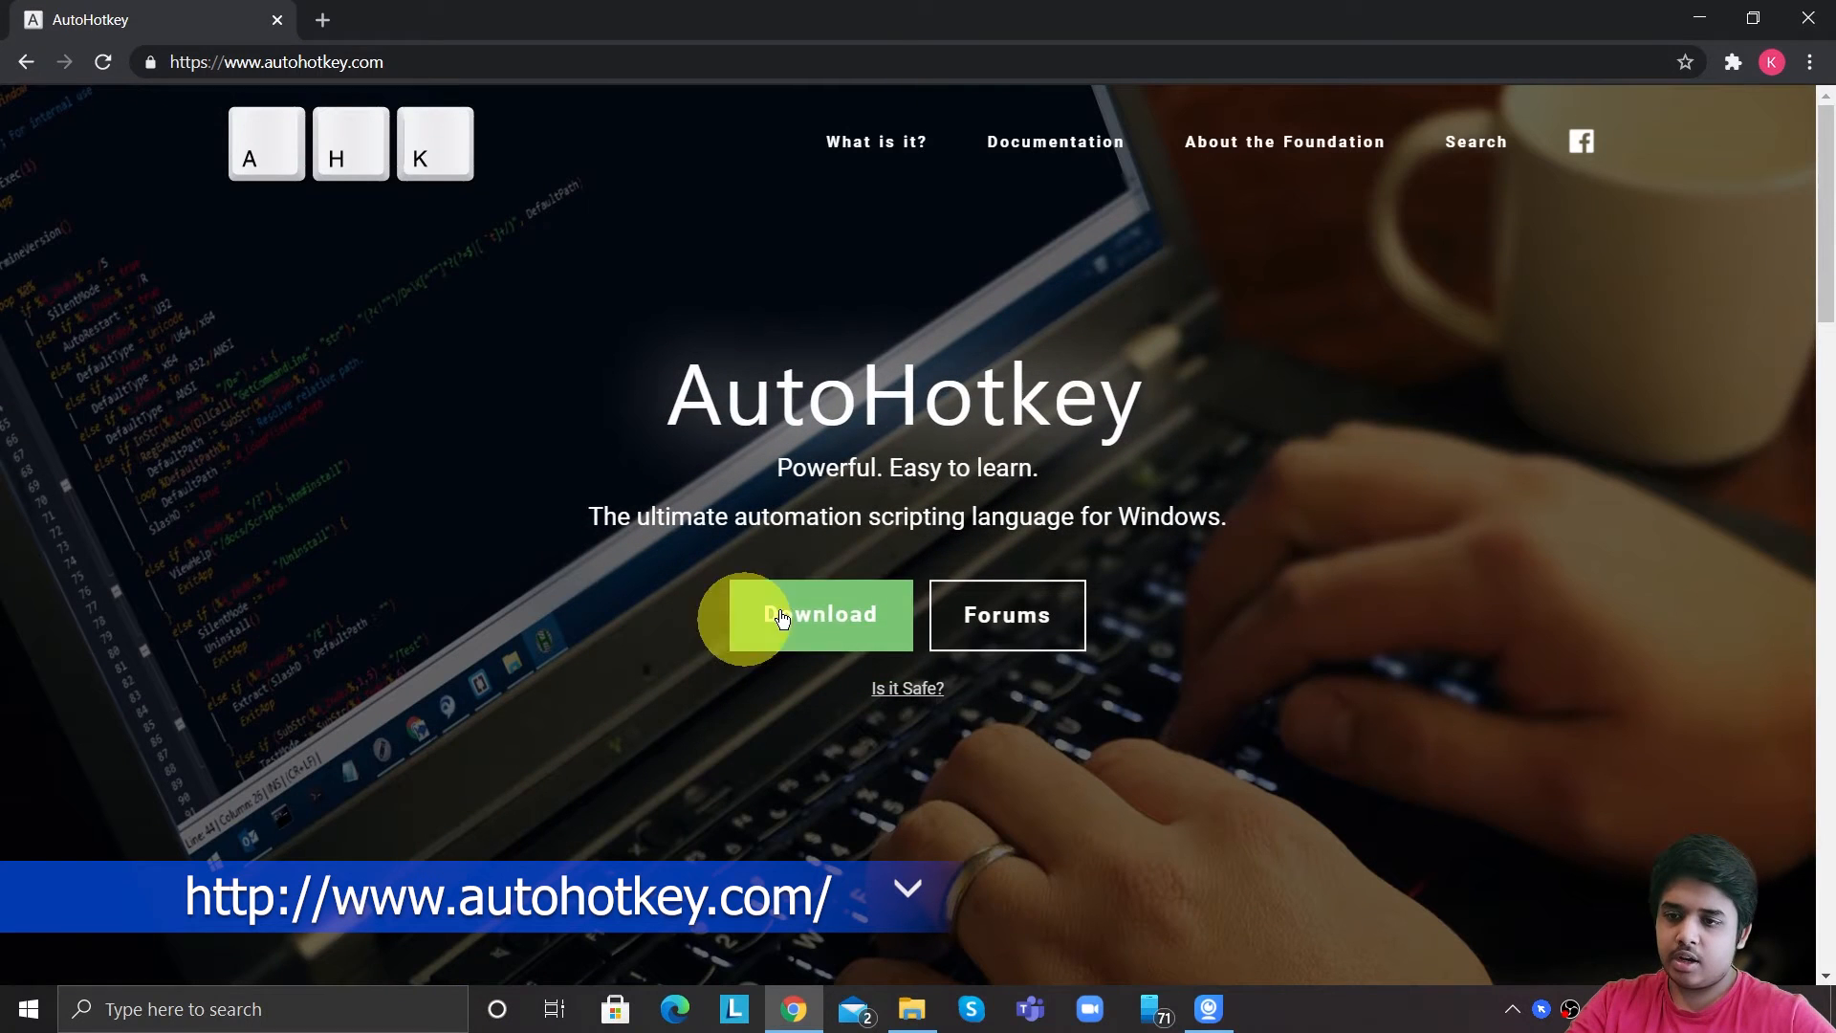
pyautogui.click(781, 618)
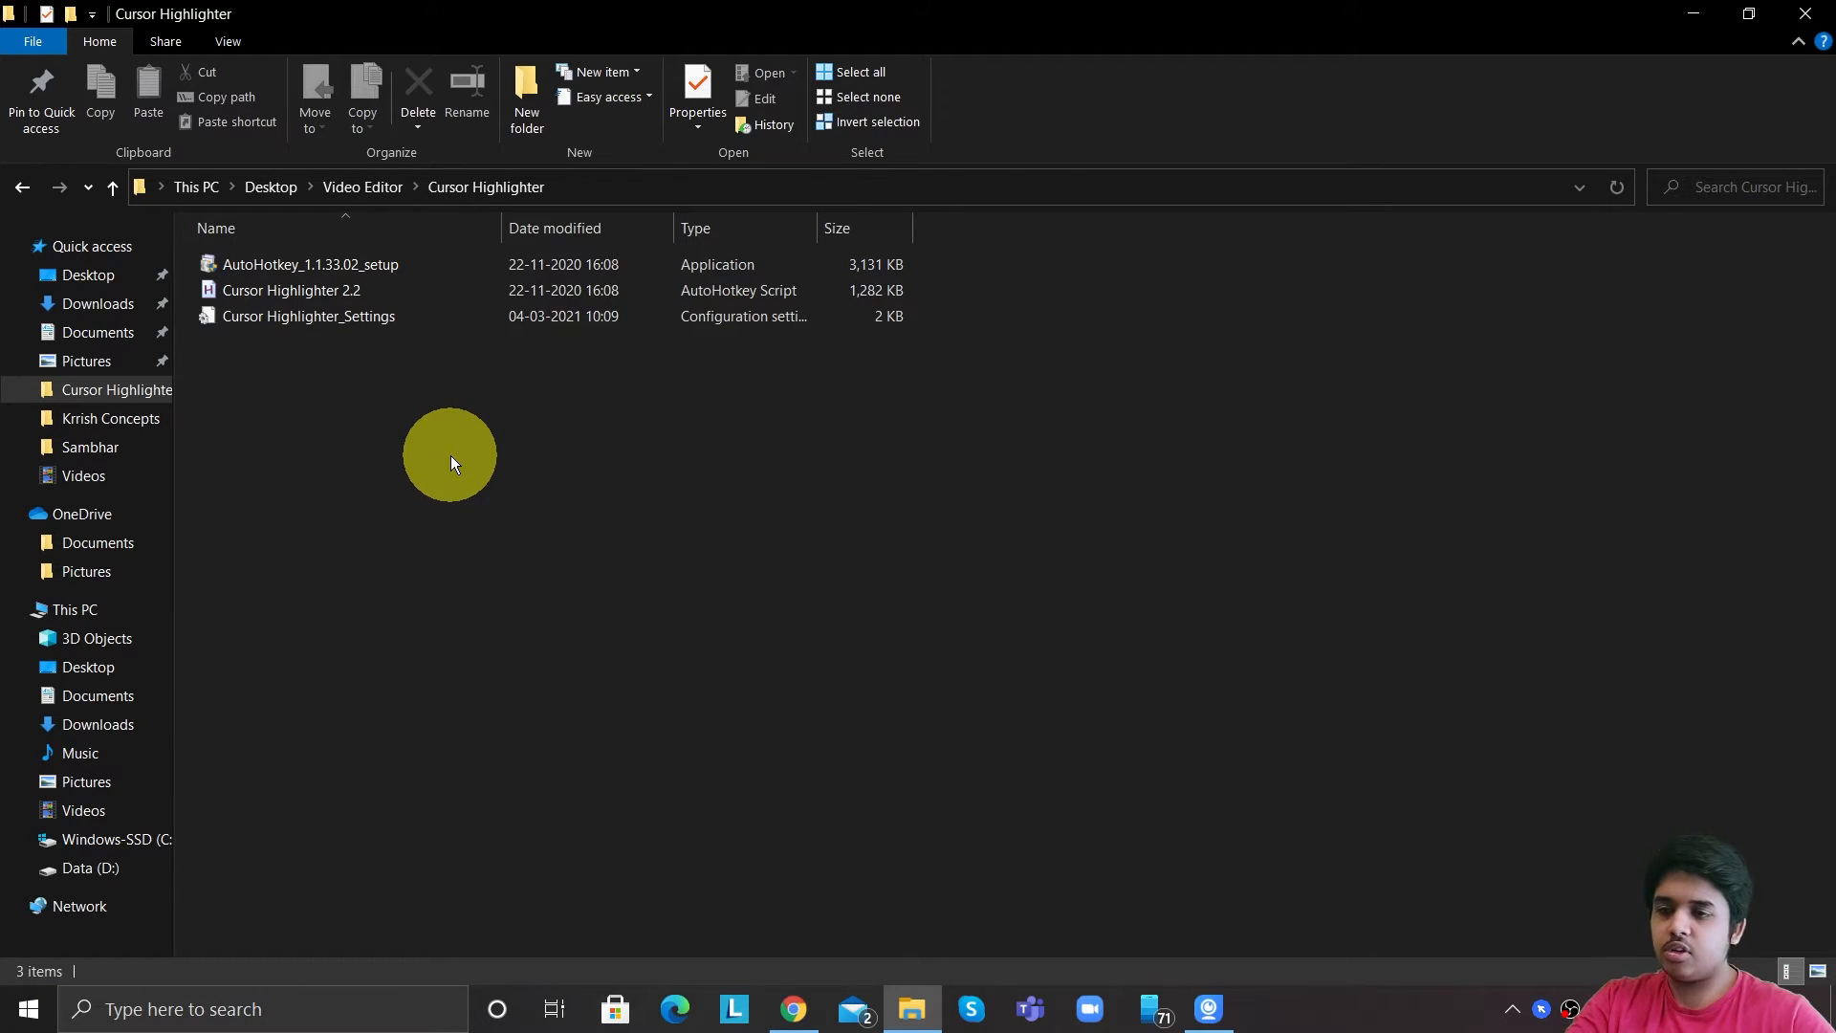
pyautogui.moveTo(449, 456); pyautogui.dragTo(404, 244)
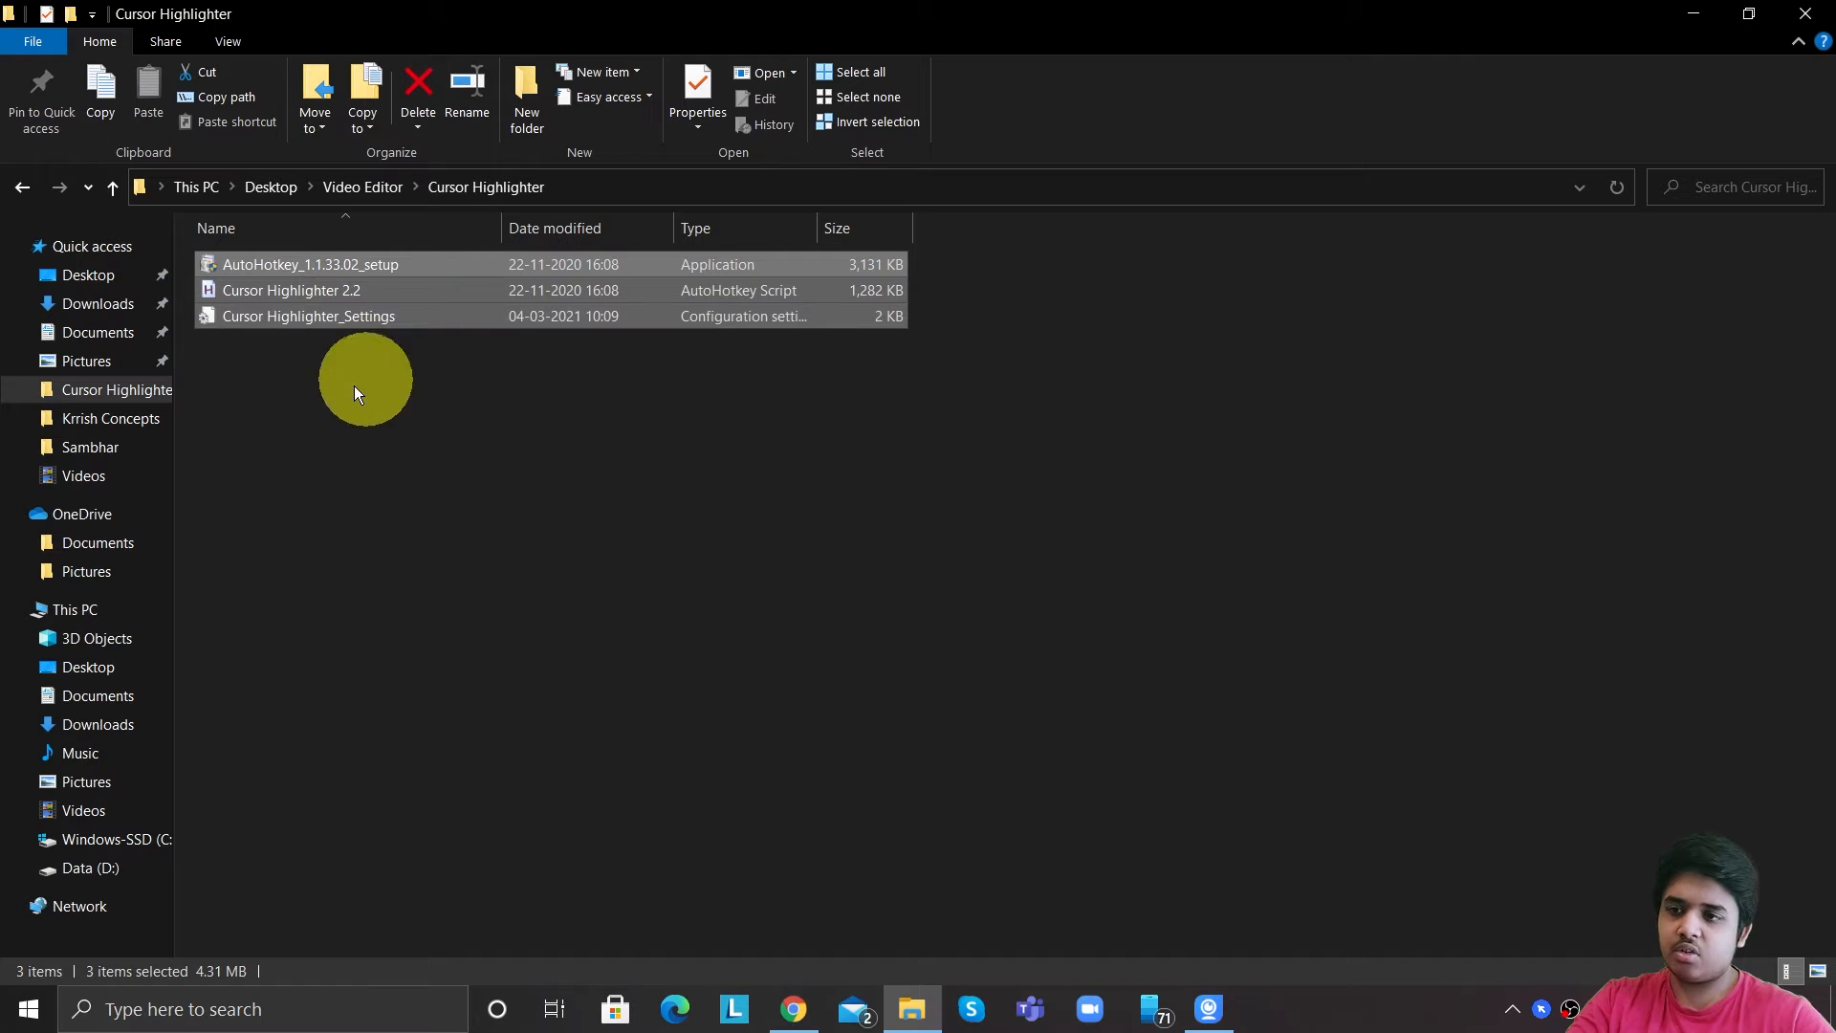
pyautogui.click(340, 357)
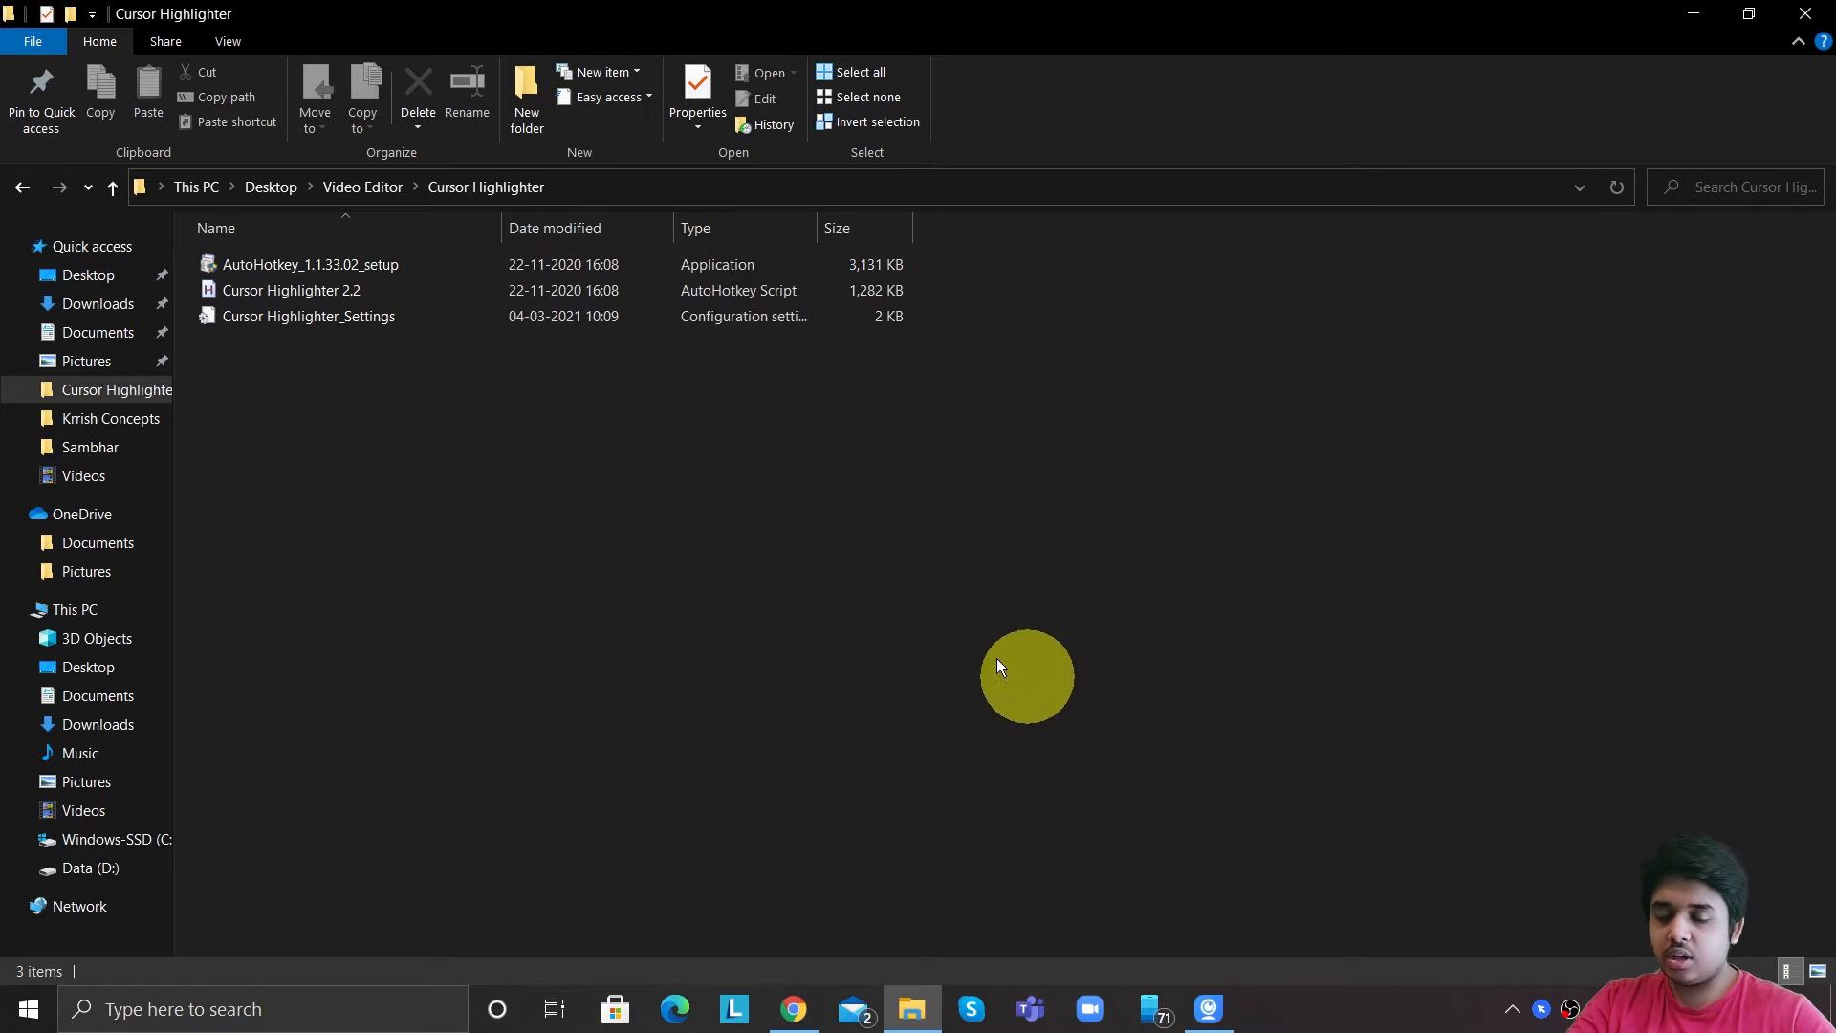
# Open the Cursor Highlighter options from its tray icon.
pyautogui.rightClick(1541, 1012)
pyautogui.click(1436, 923)
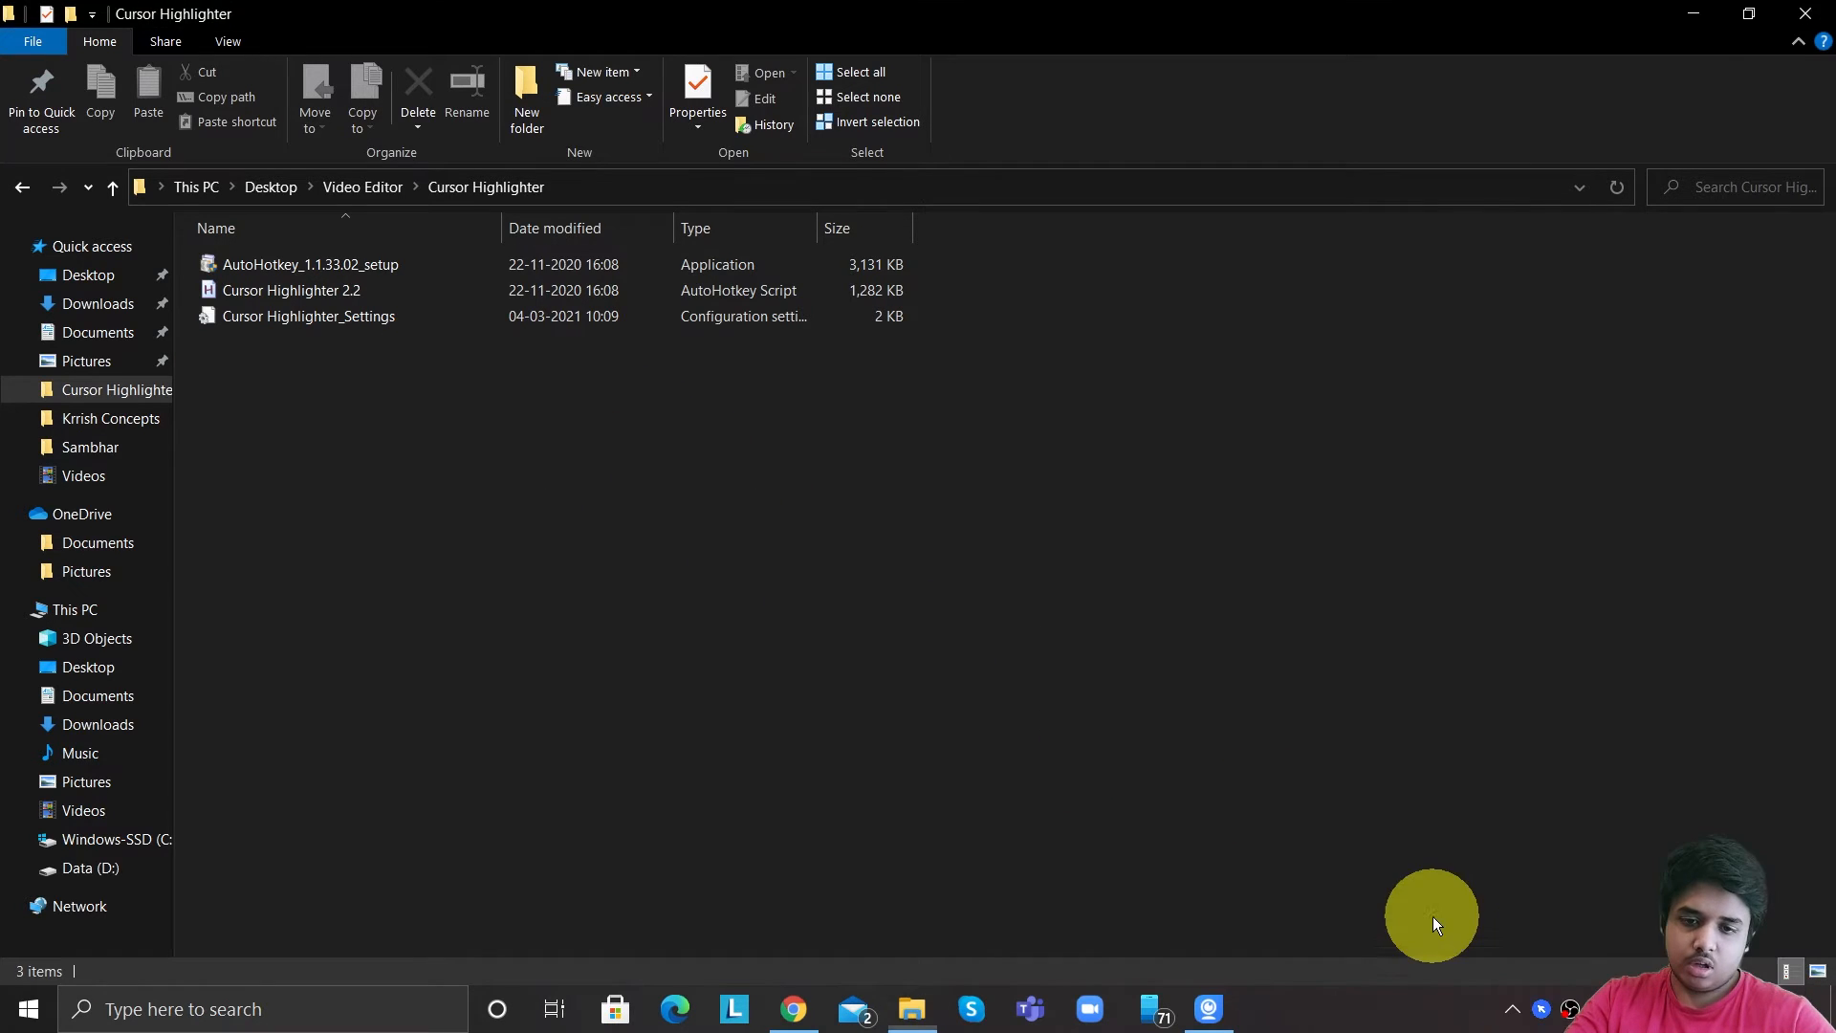
pyautogui.rightClick(1540, 1009)
pyautogui.click(1619, 840)
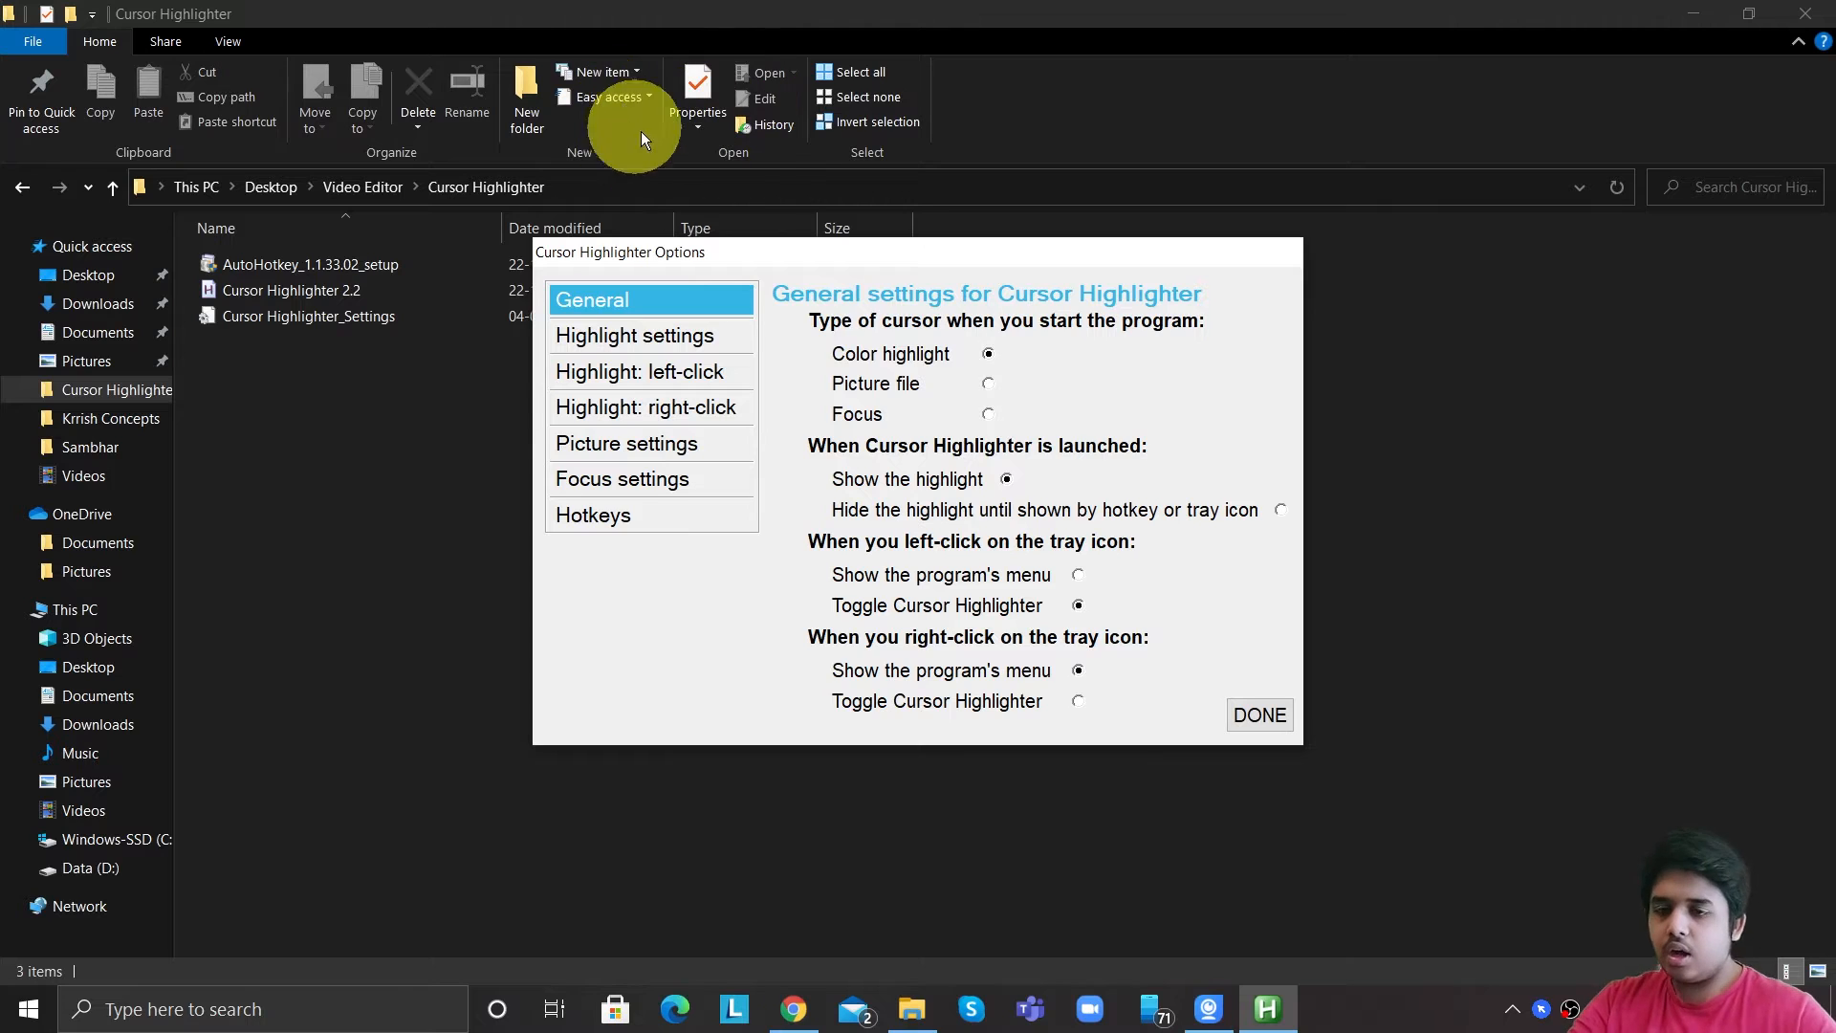
# Try the Picture file and Focus startup cursor types, then reselect Color highlight.
pyautogui.click(987, 384)
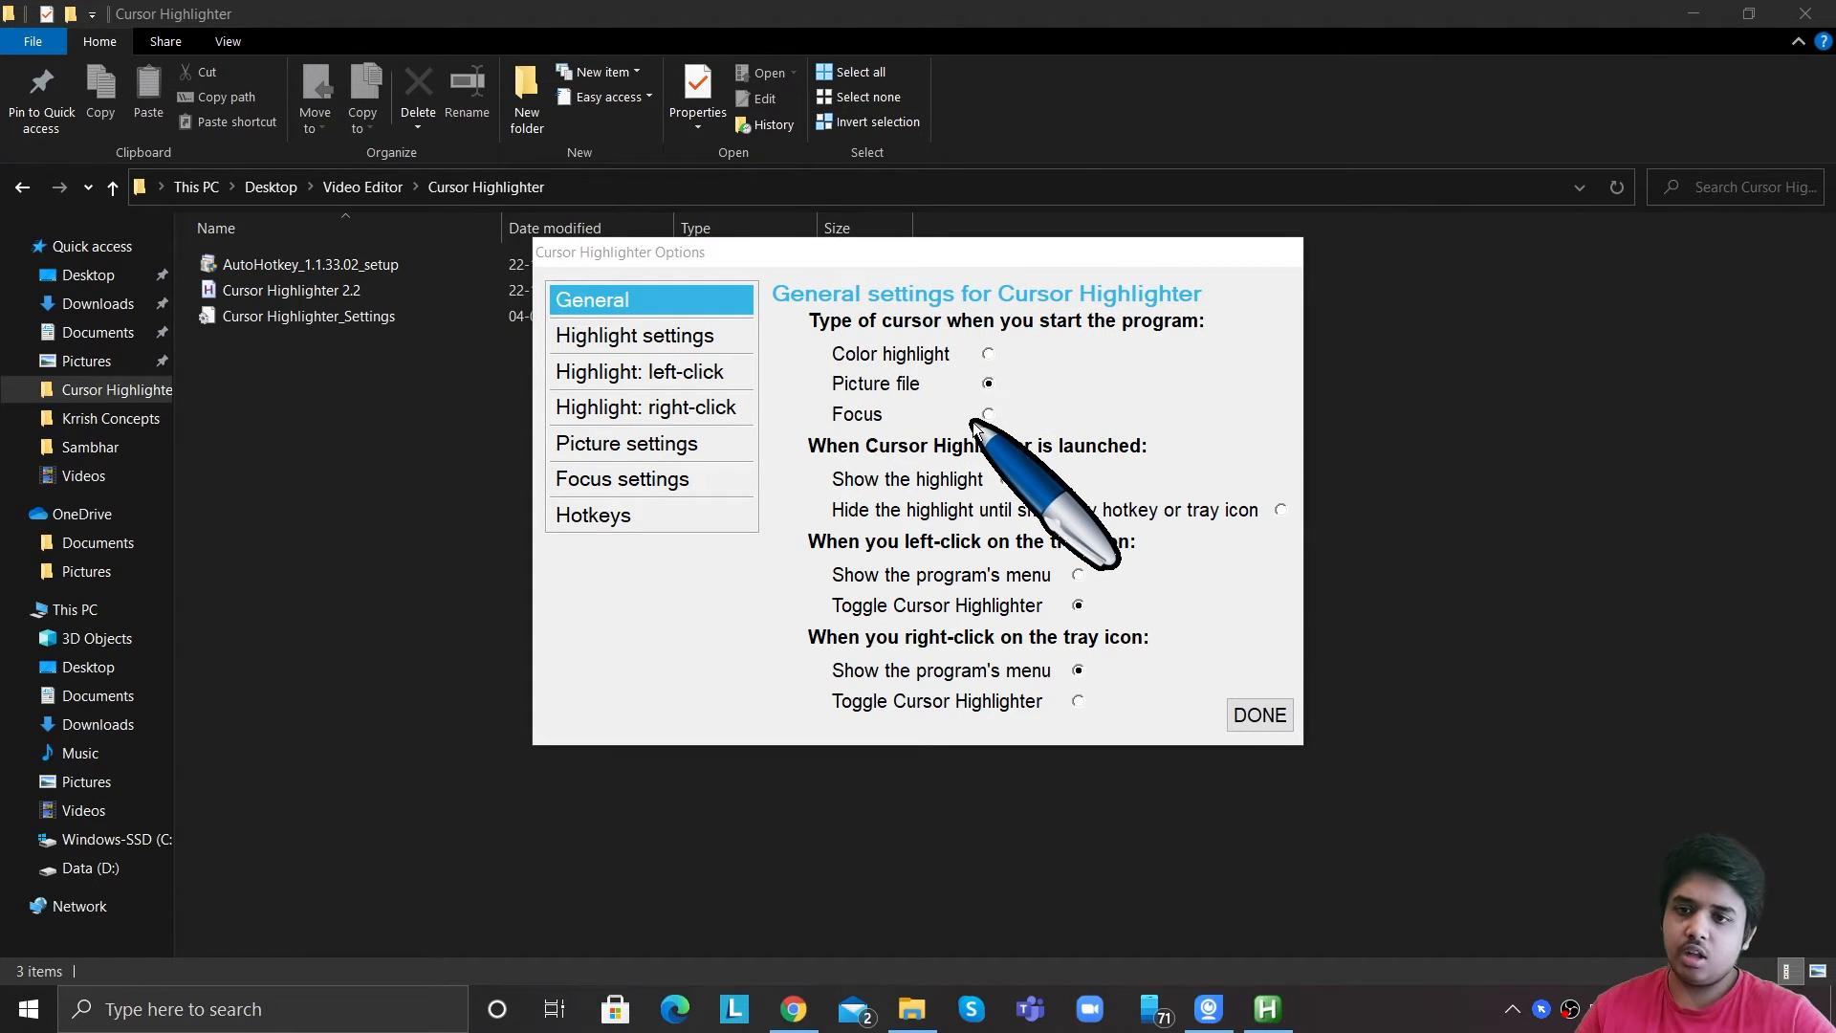
pyautogui.click(987, 416)
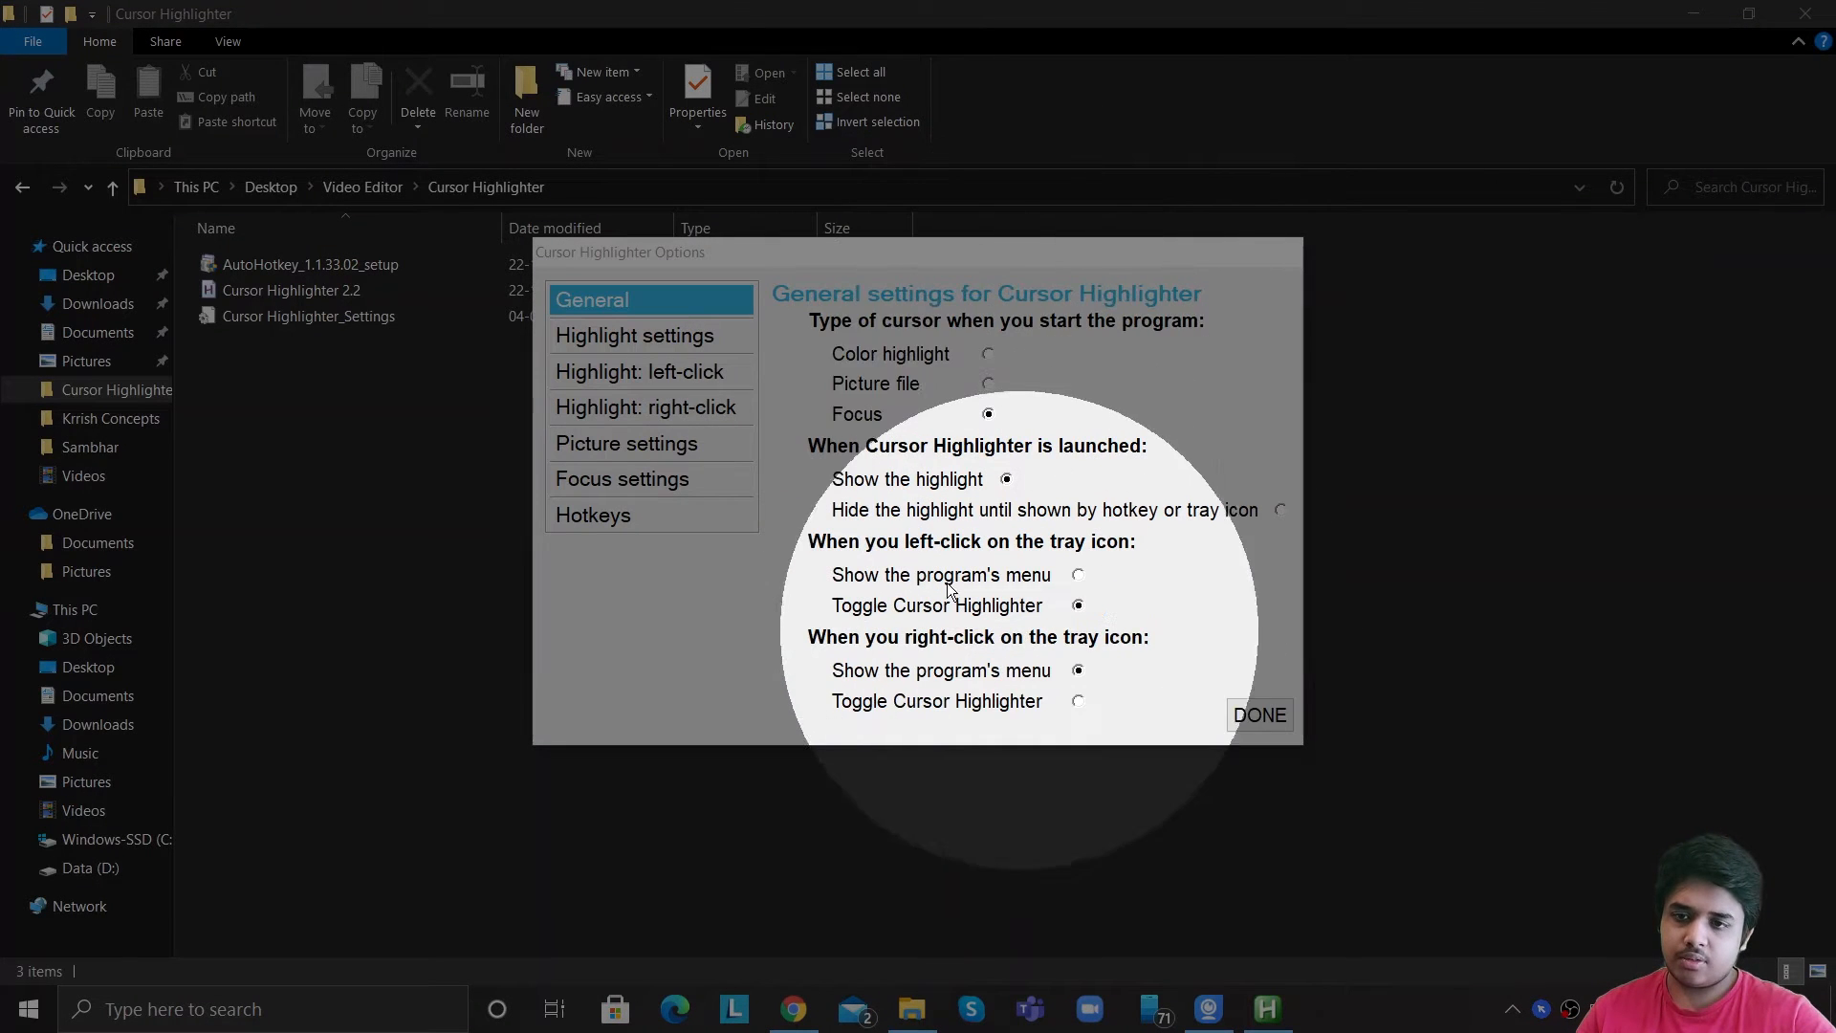
pyautogui.click(987, 355)
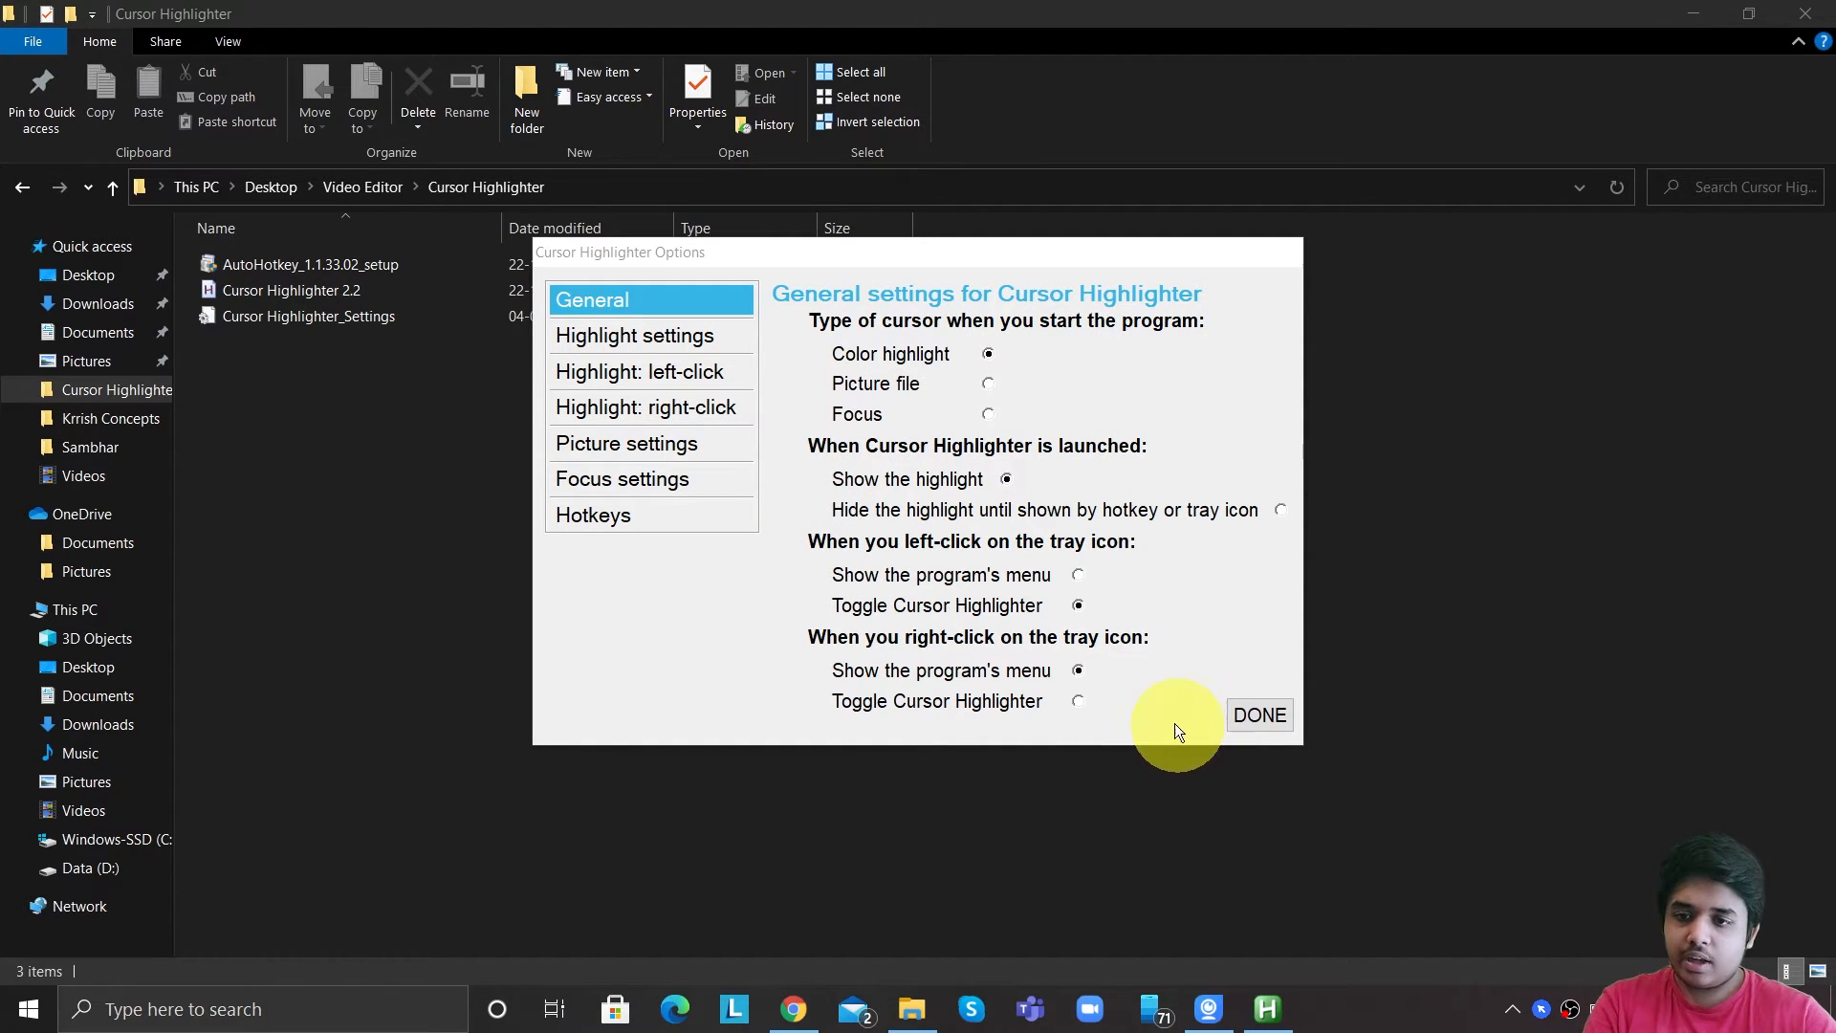
# Toggle the Cursor Highlighter off and back on from its tray icon.
pyautogui.click(1543, 1008)
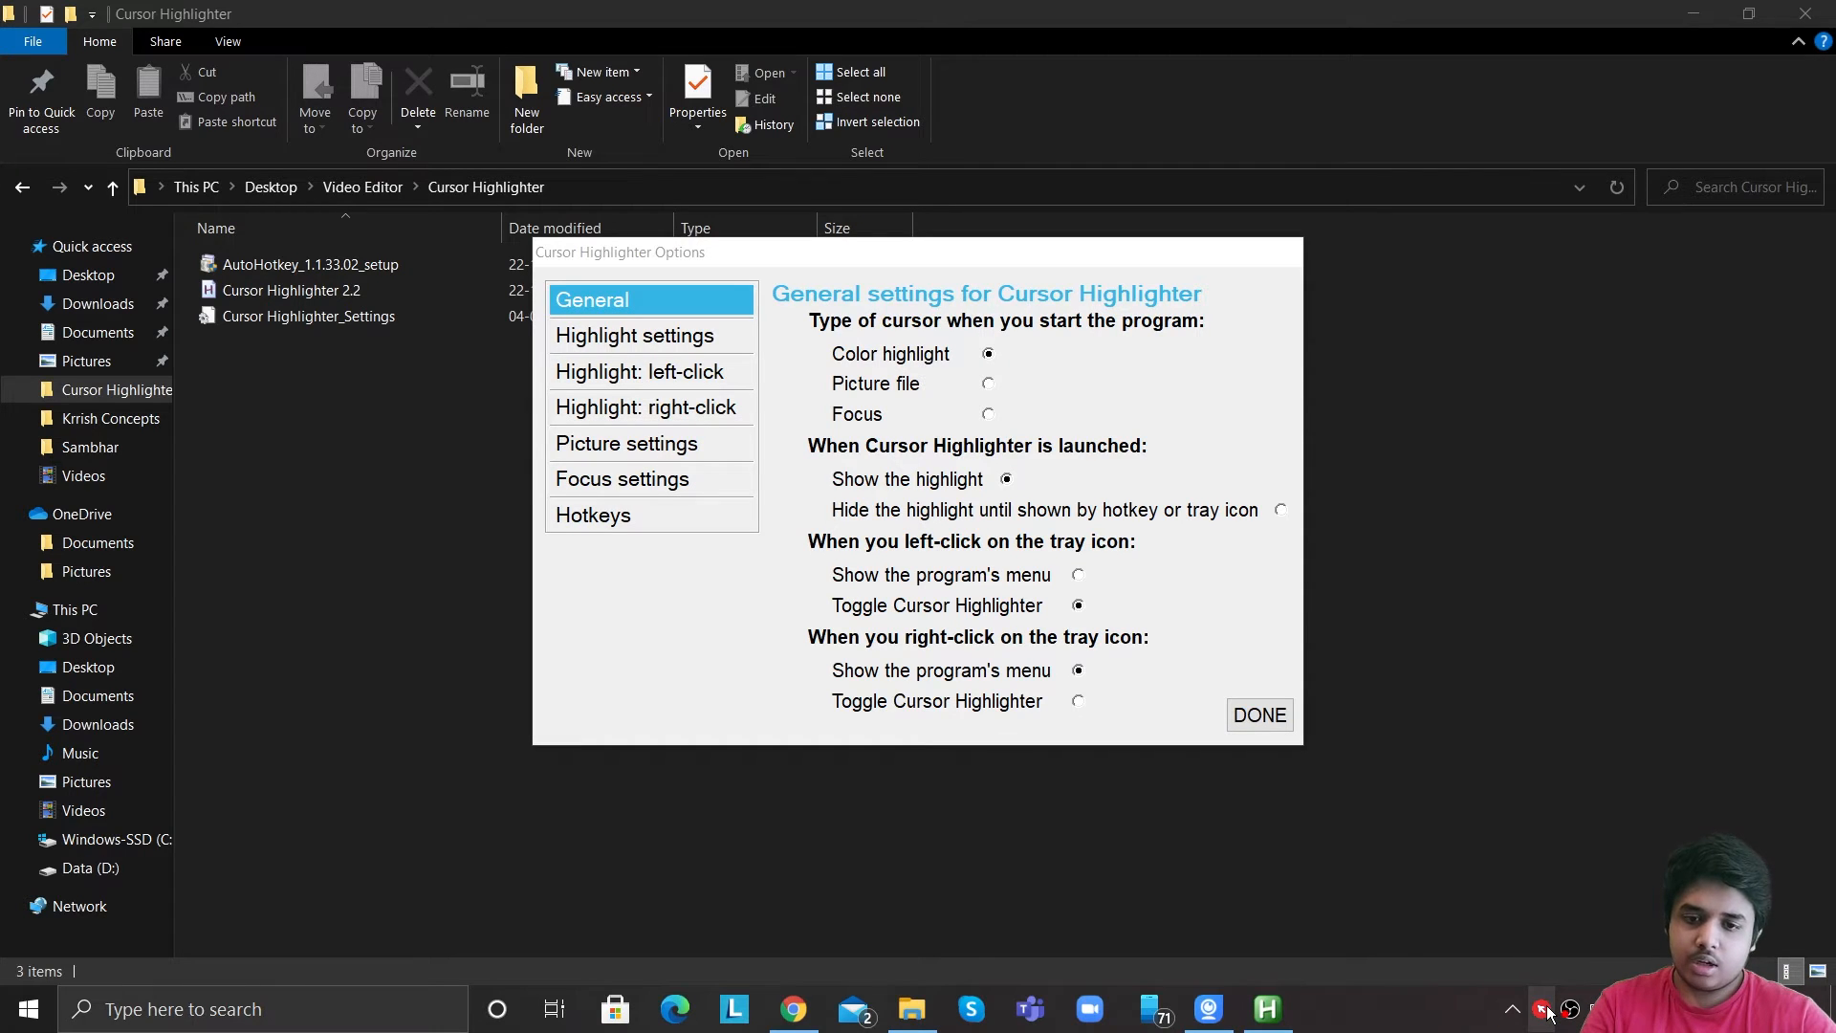
pyautogui.click(1543, 1010)
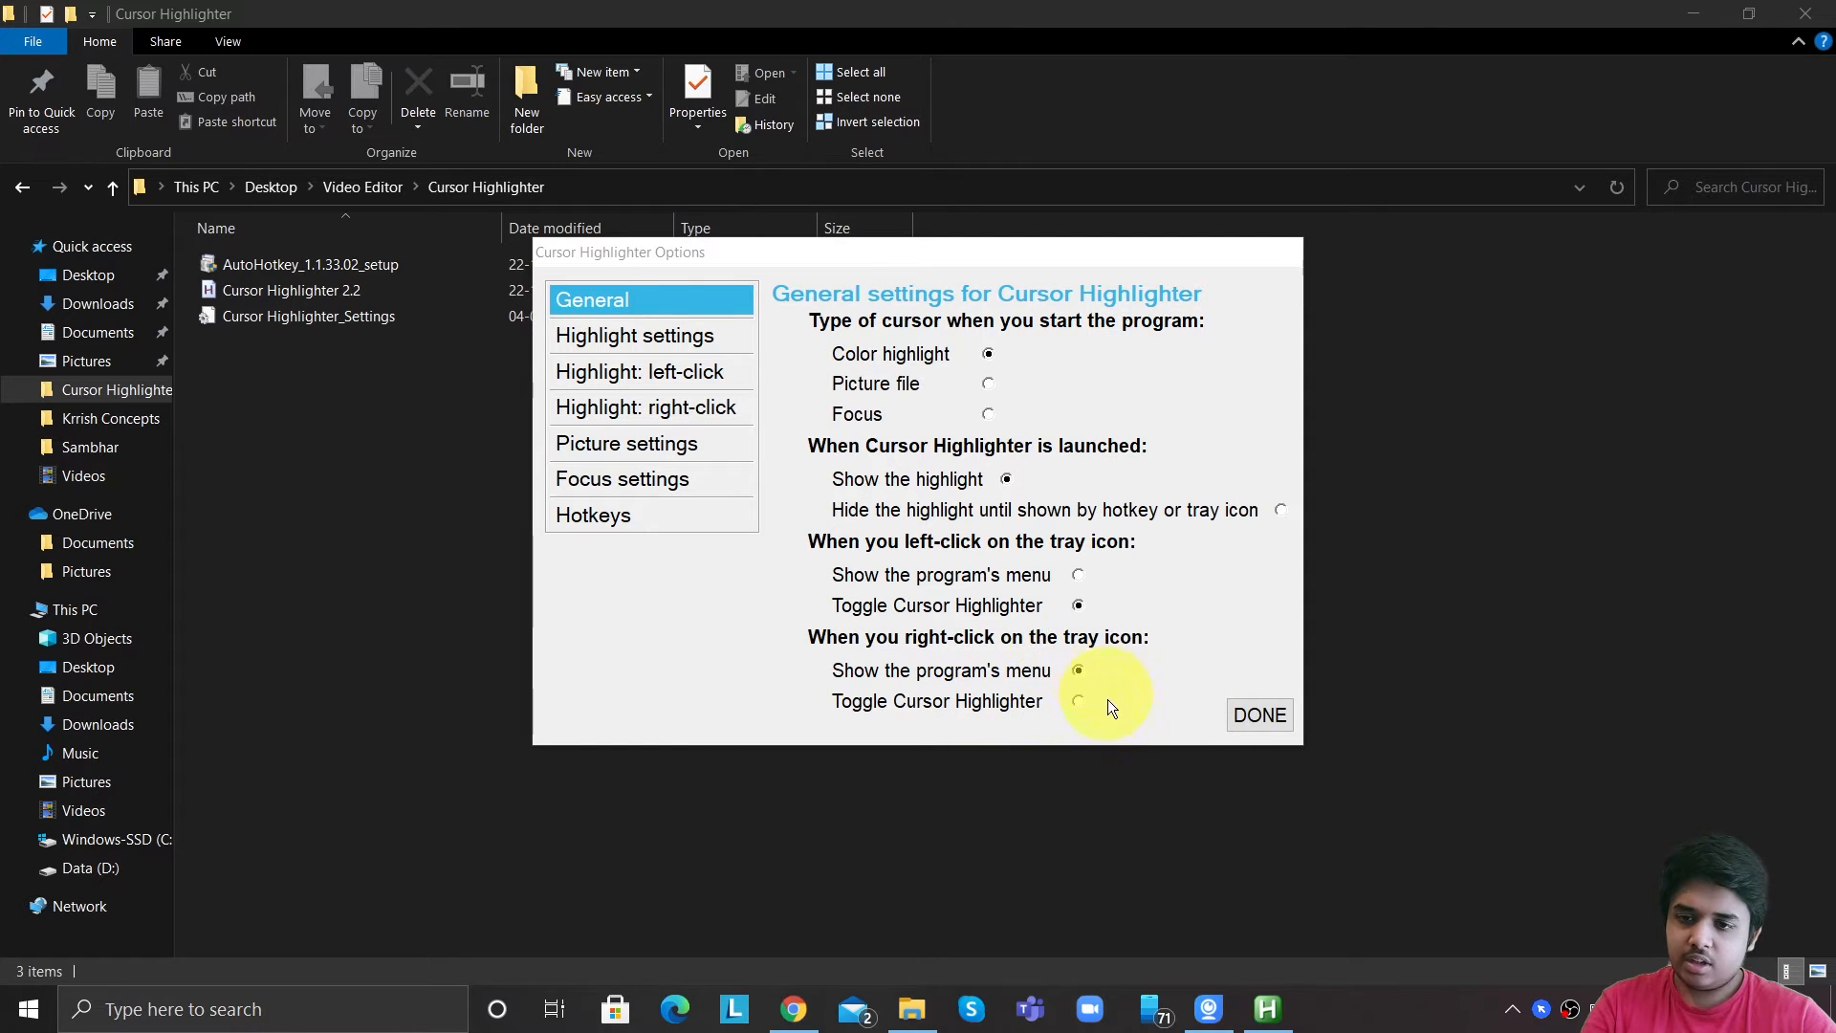
# Set the highlight width and height to 75 in the highlight settings.
pyautogui.click(683, 344)
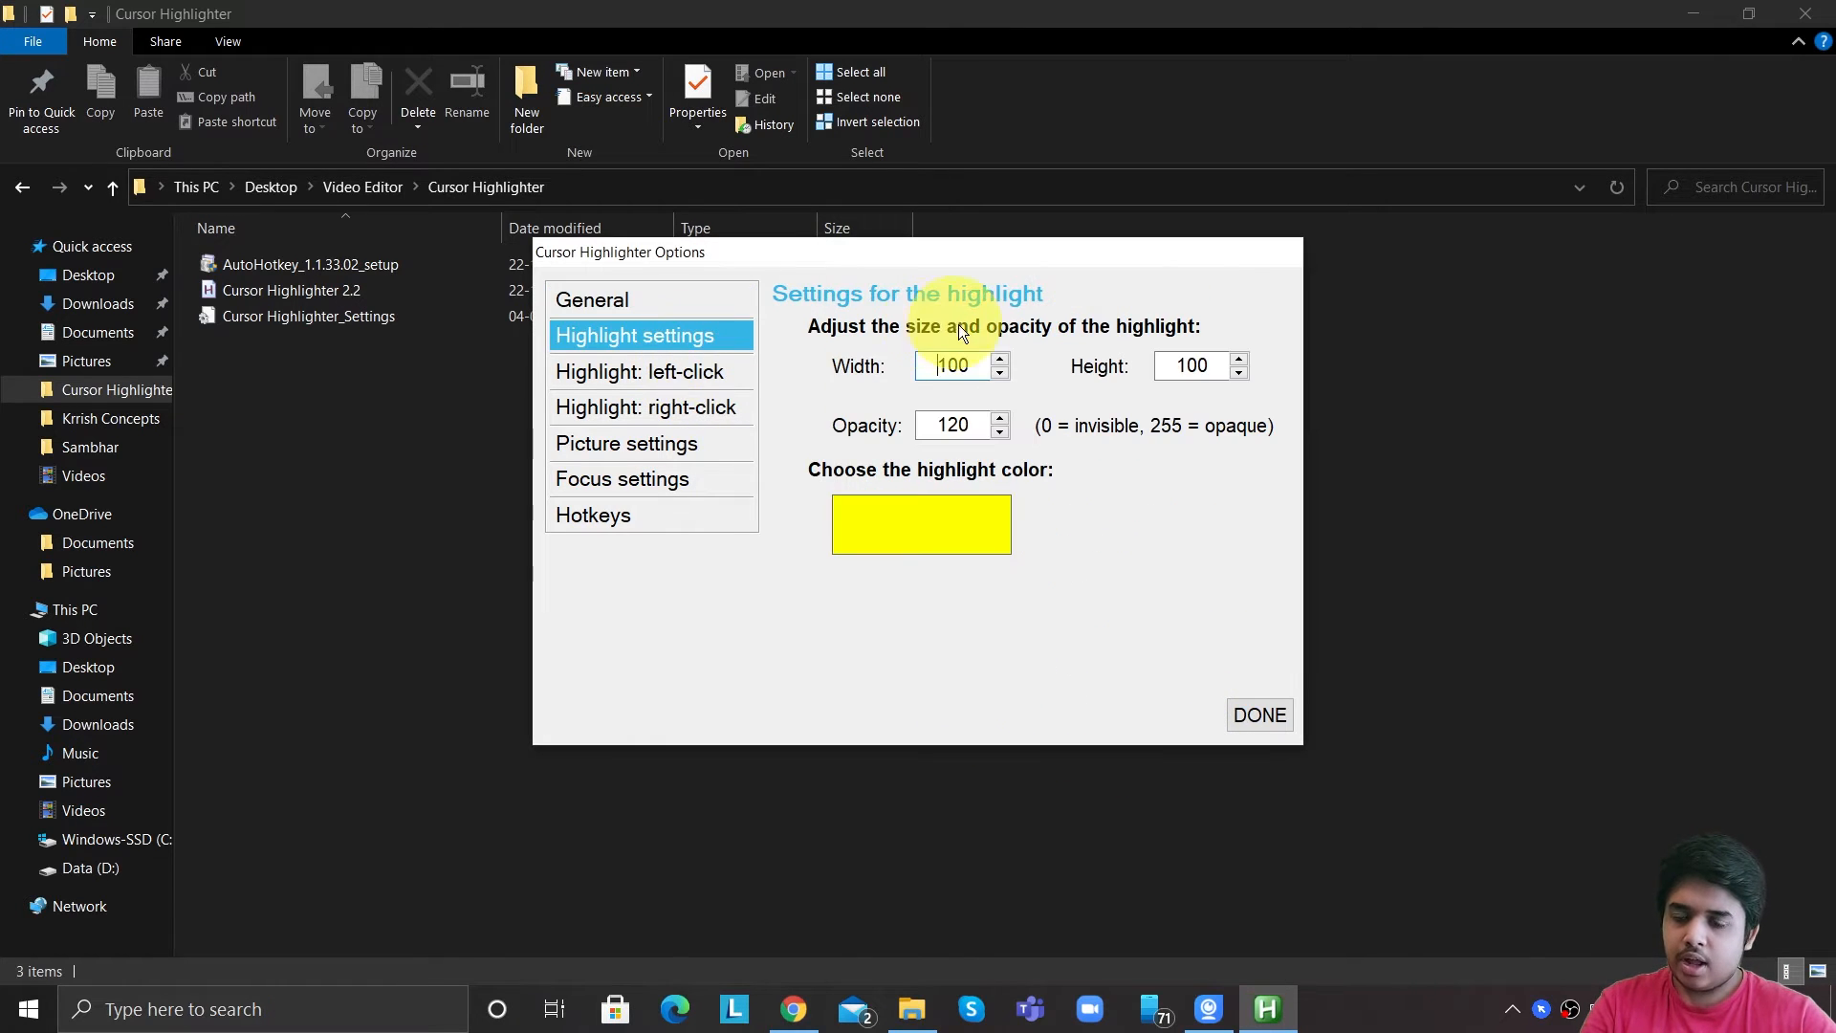
pyautogui.doubleClick(940, 367)
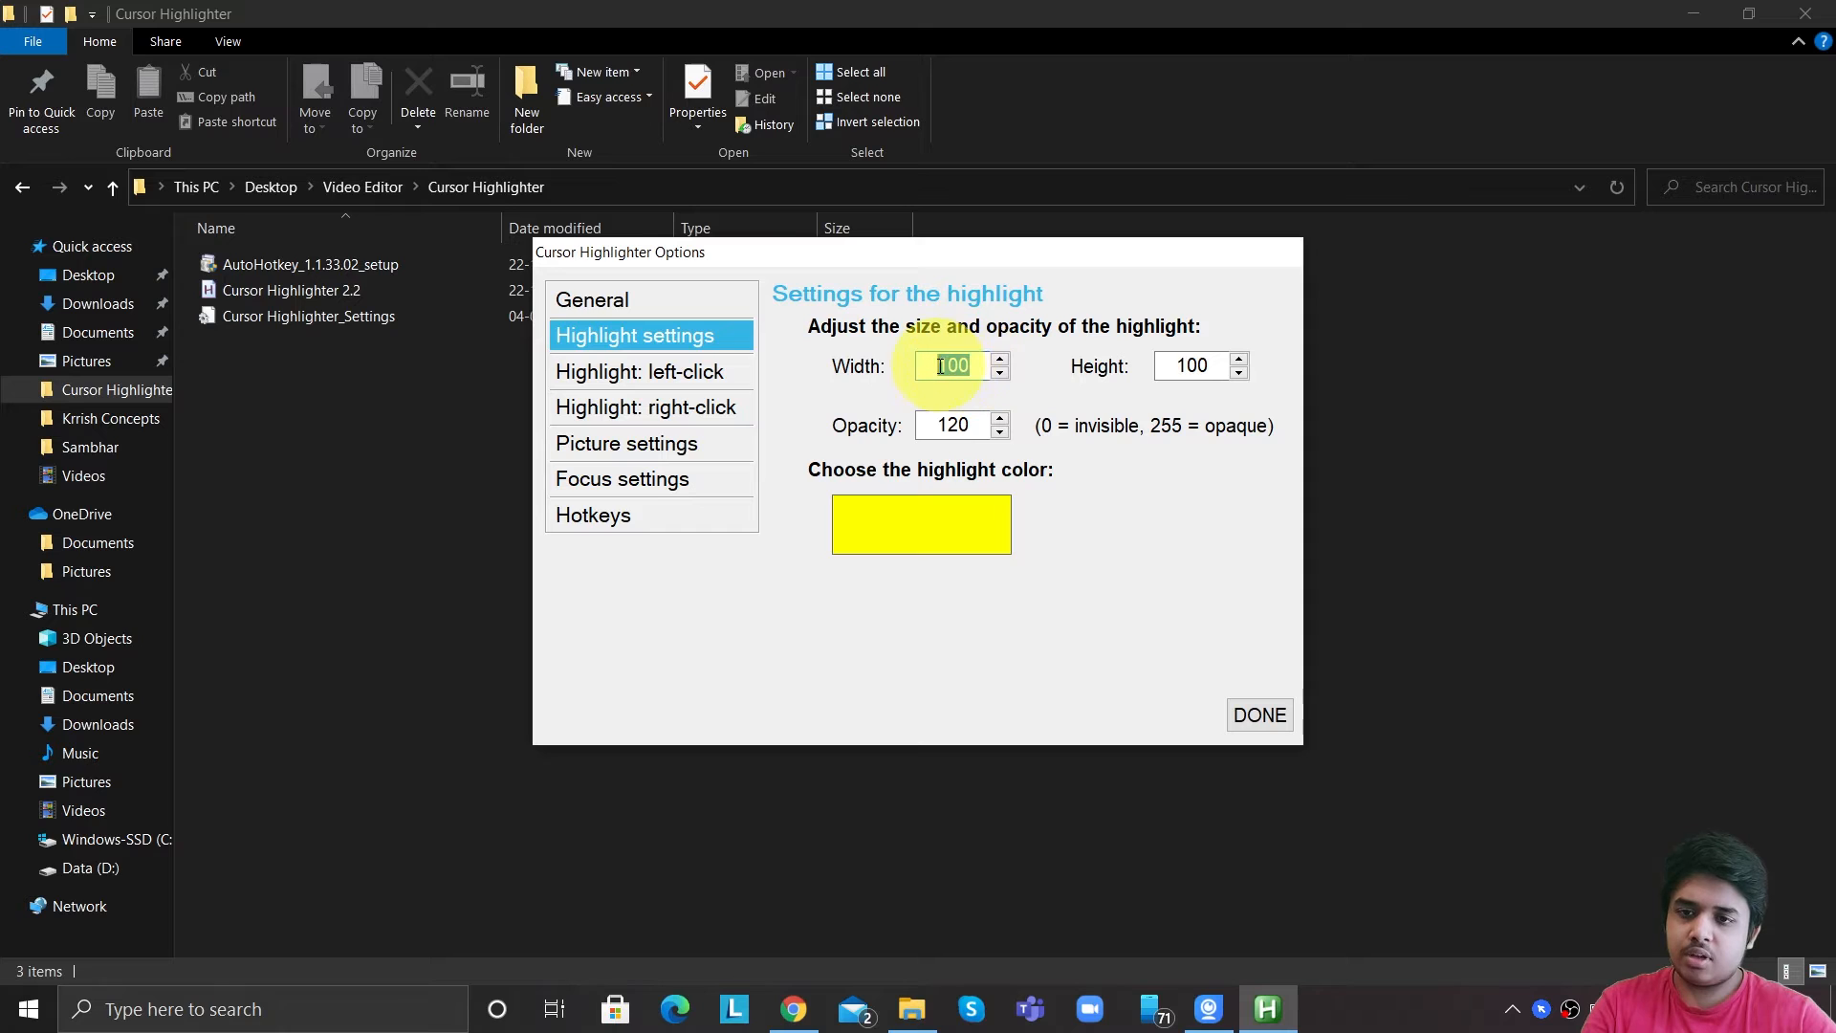
pyautogui.write('75')
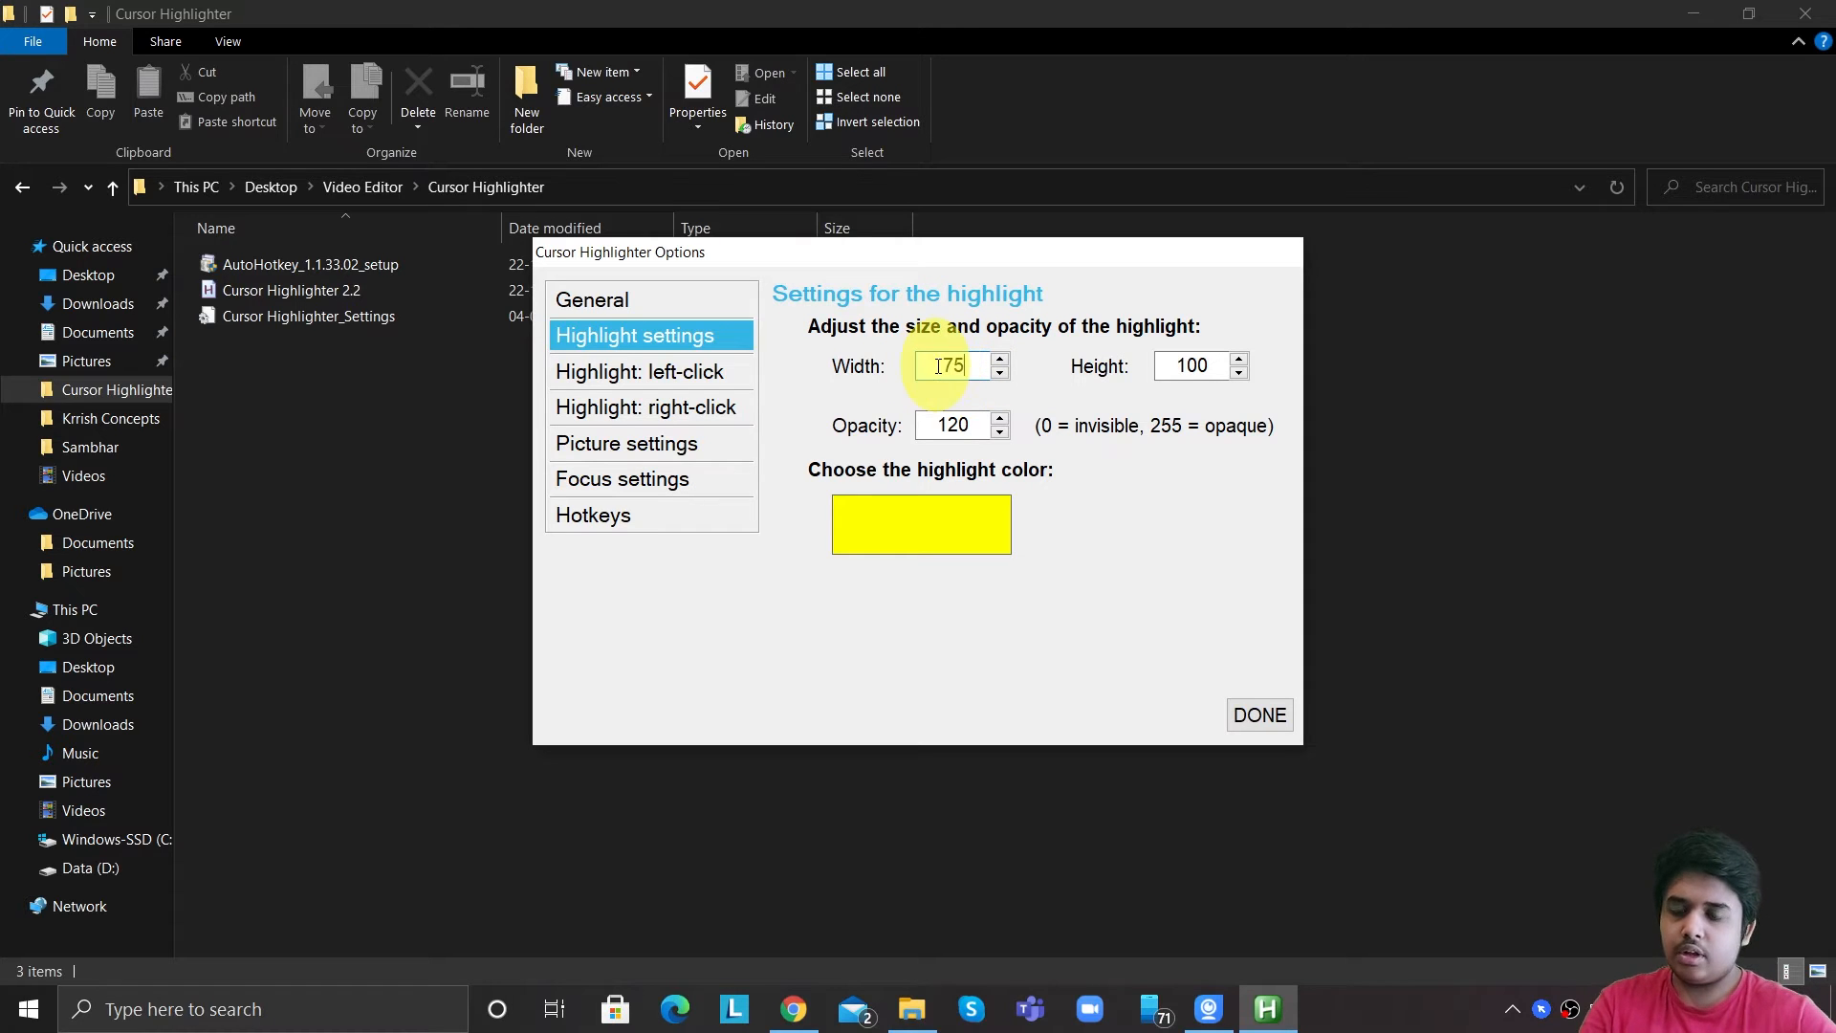
pyautogui.moveTo(1201, 367); pyautogui.dragTo(1147, 371)
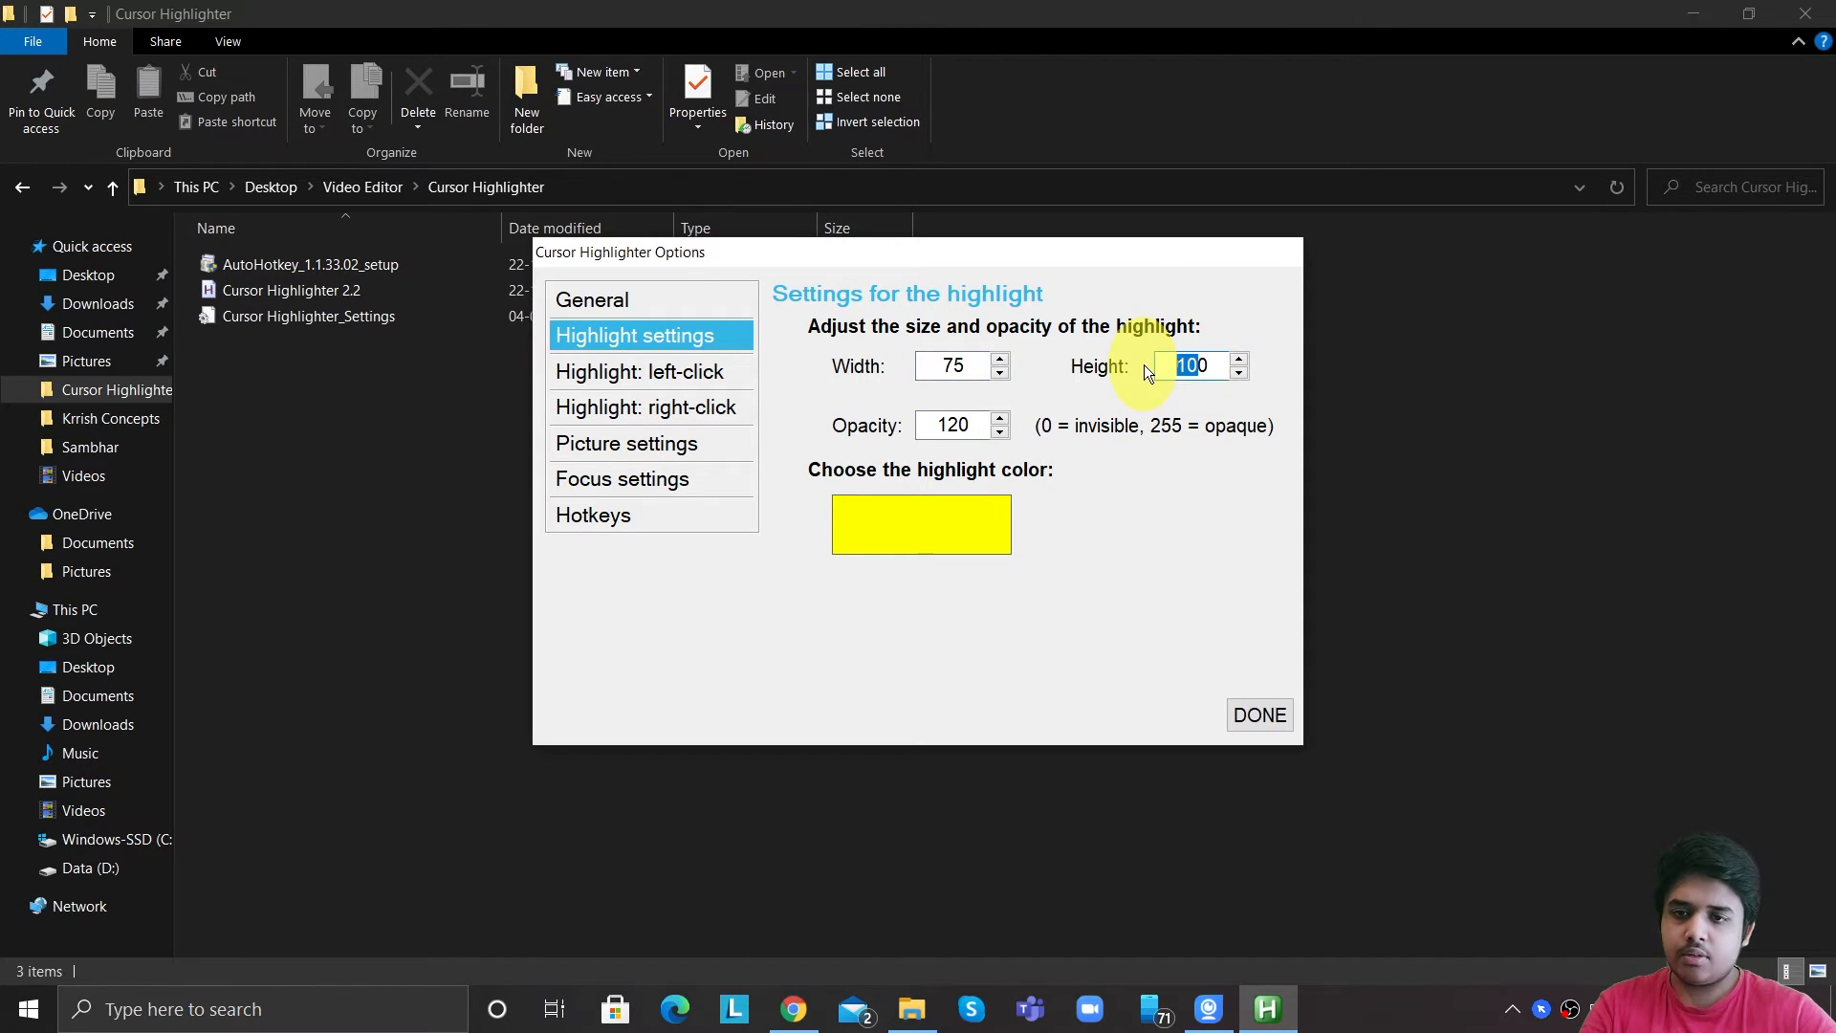
pyautogui.write('1')
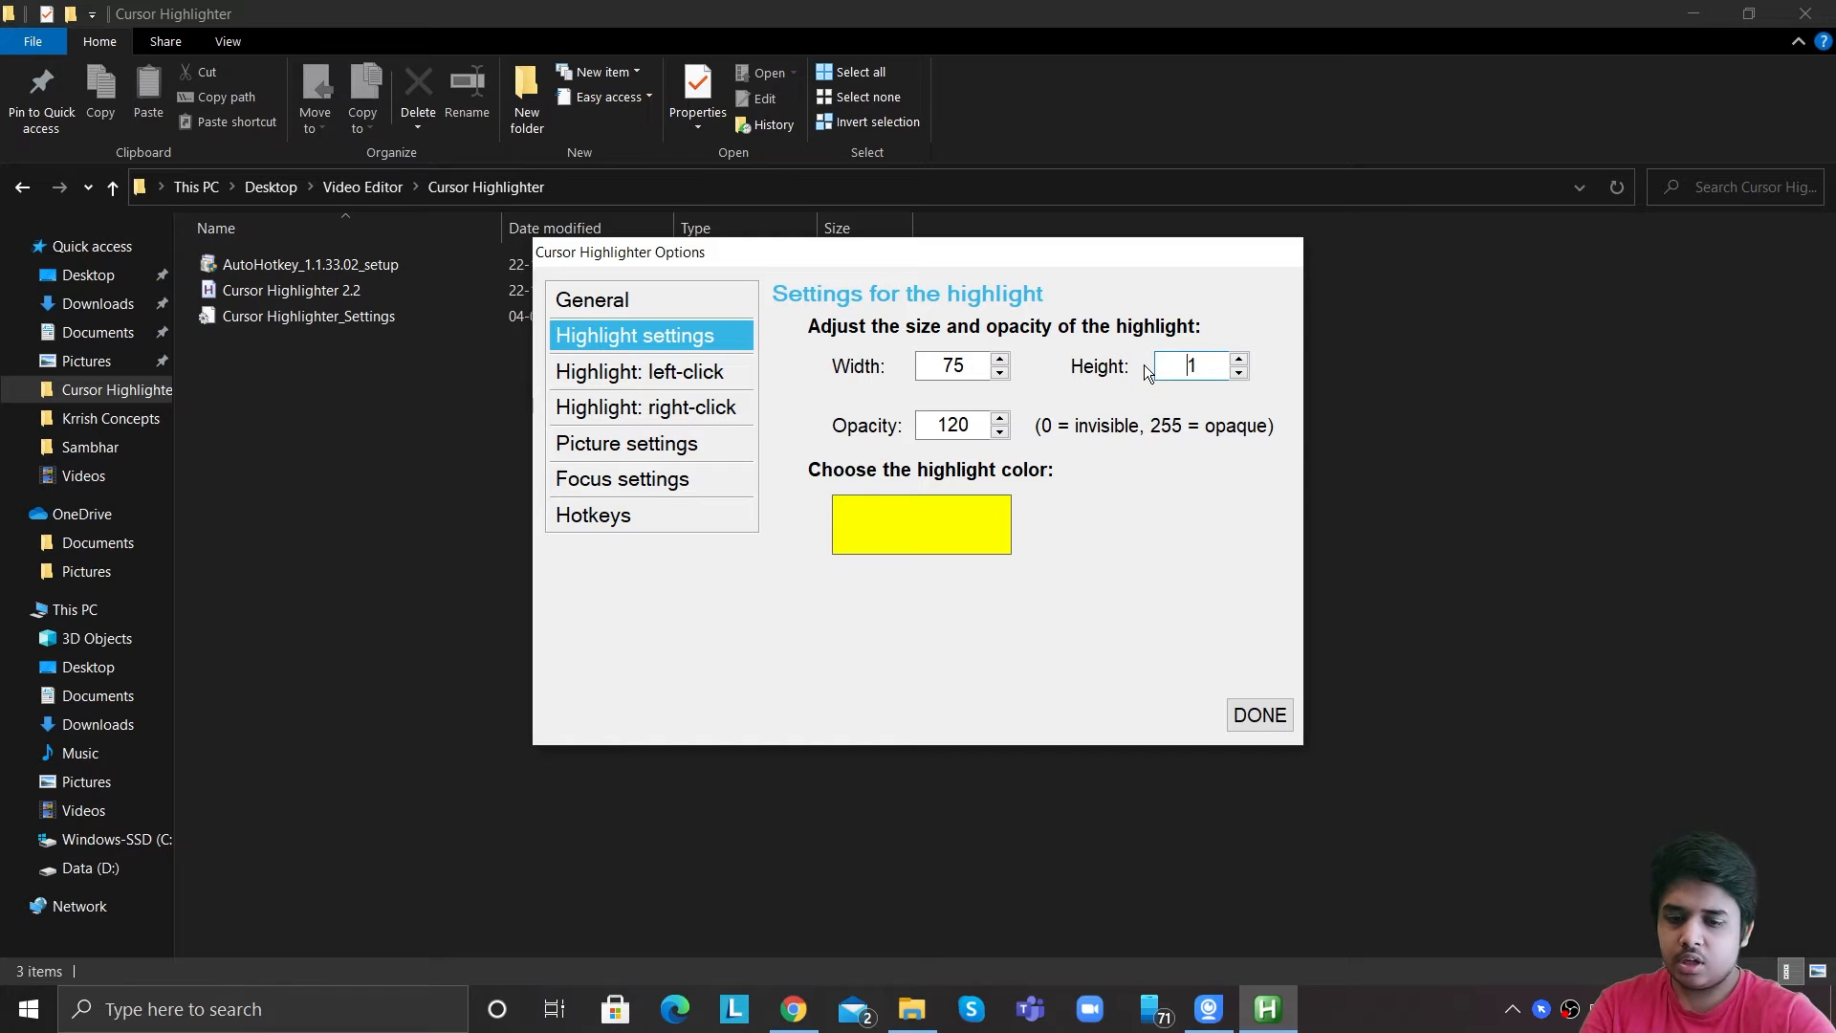
pyautogui.write('75')
pyautogui.press('Delete')
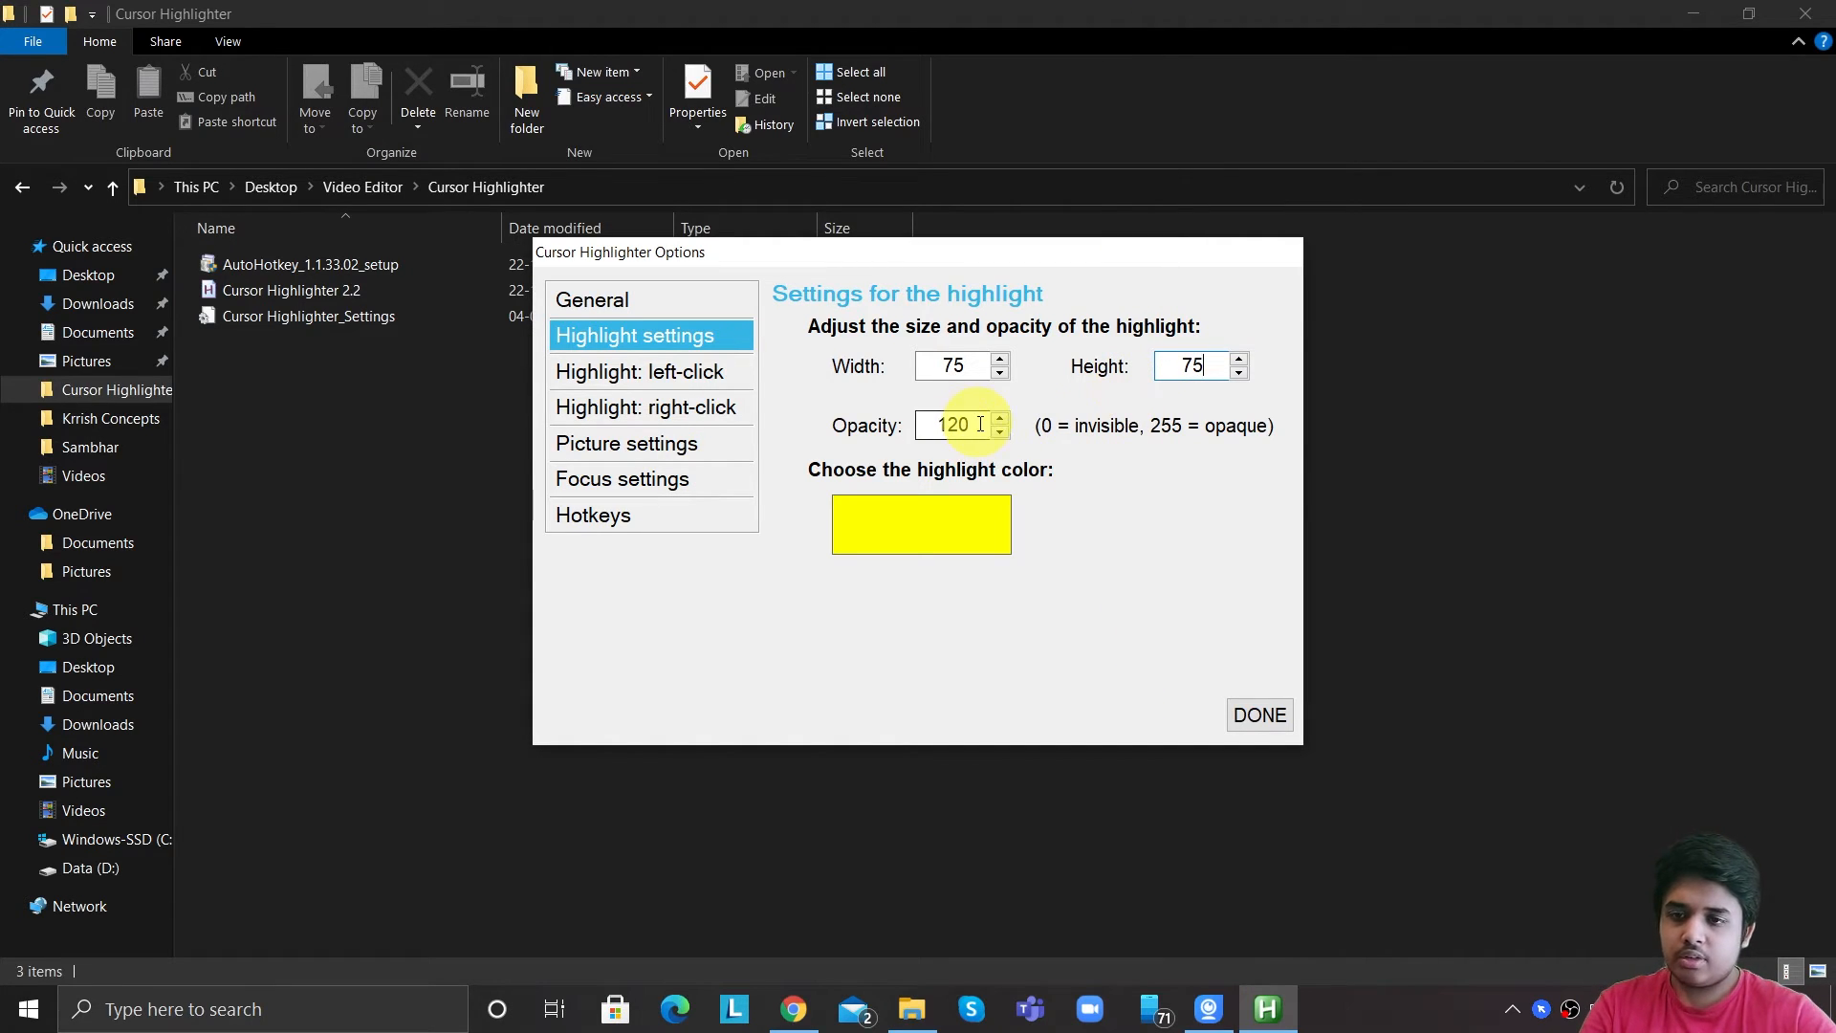
# Set the highlight opacity to 255 and then back to 120.
pyautogui.moveTo(982, 424); pyautogui.dragTo(949, 421)
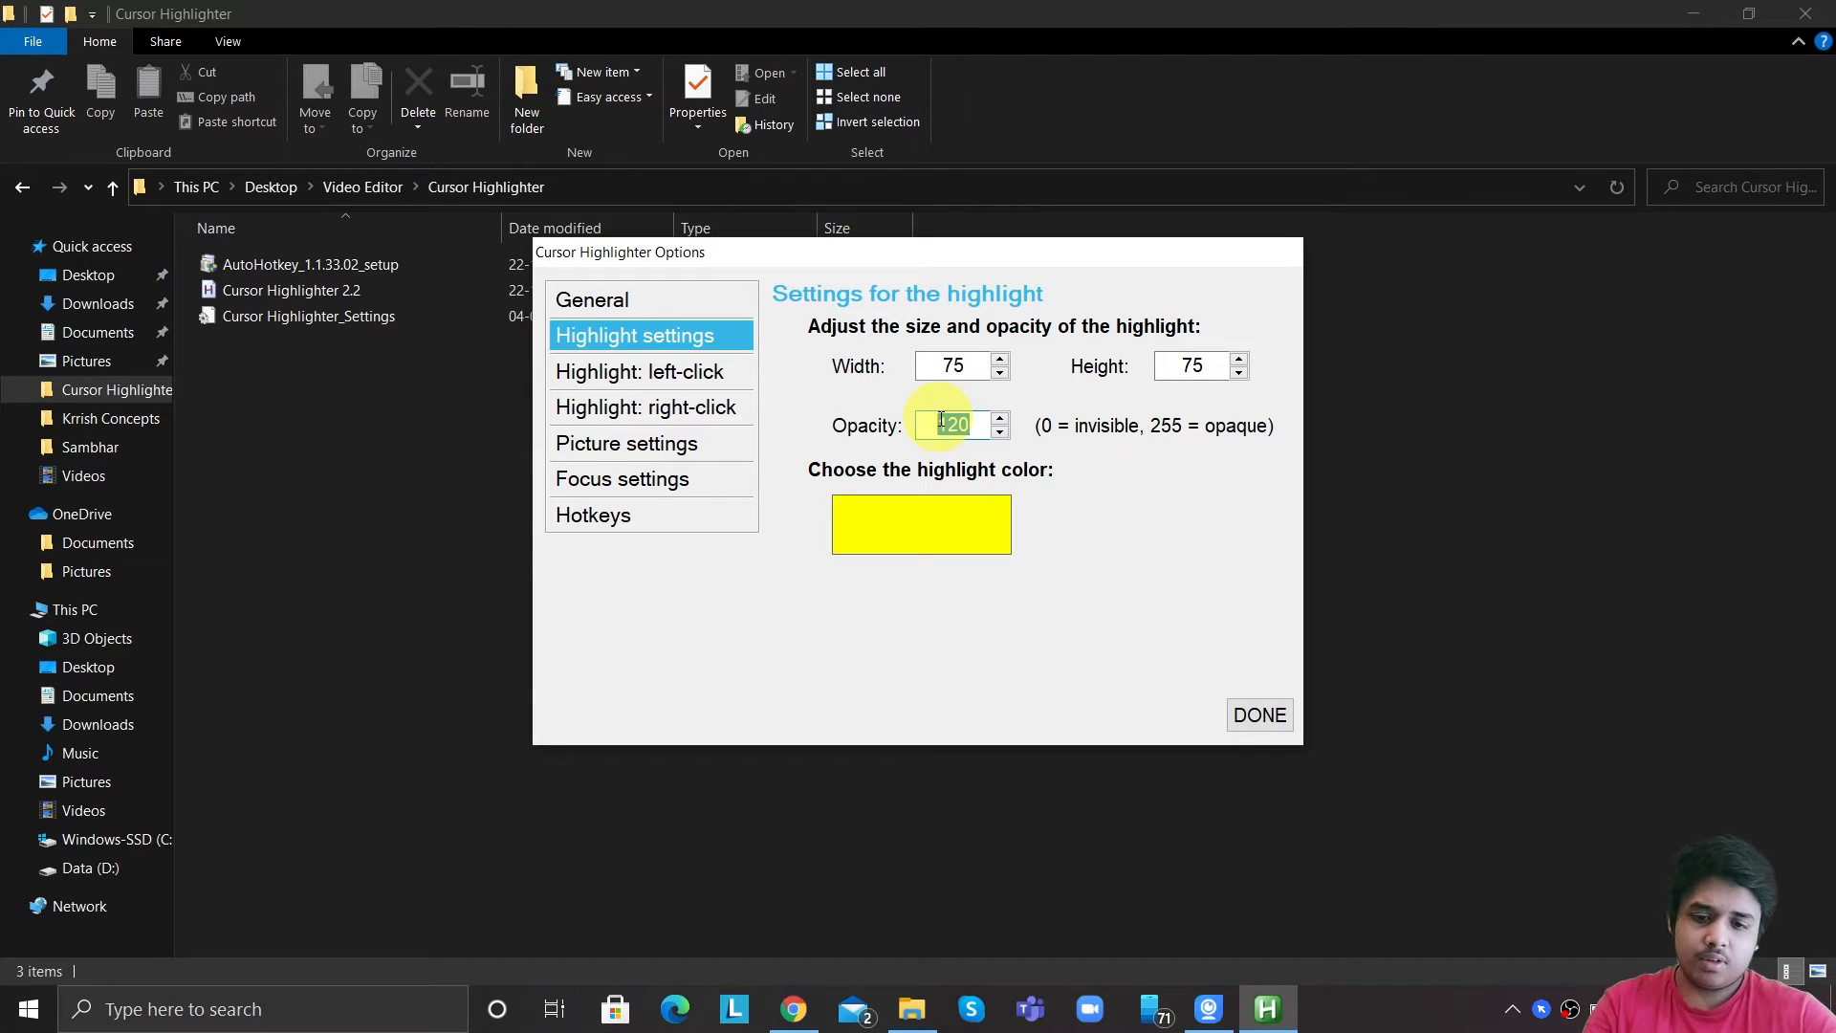
pyautogui.press('BackSpace')
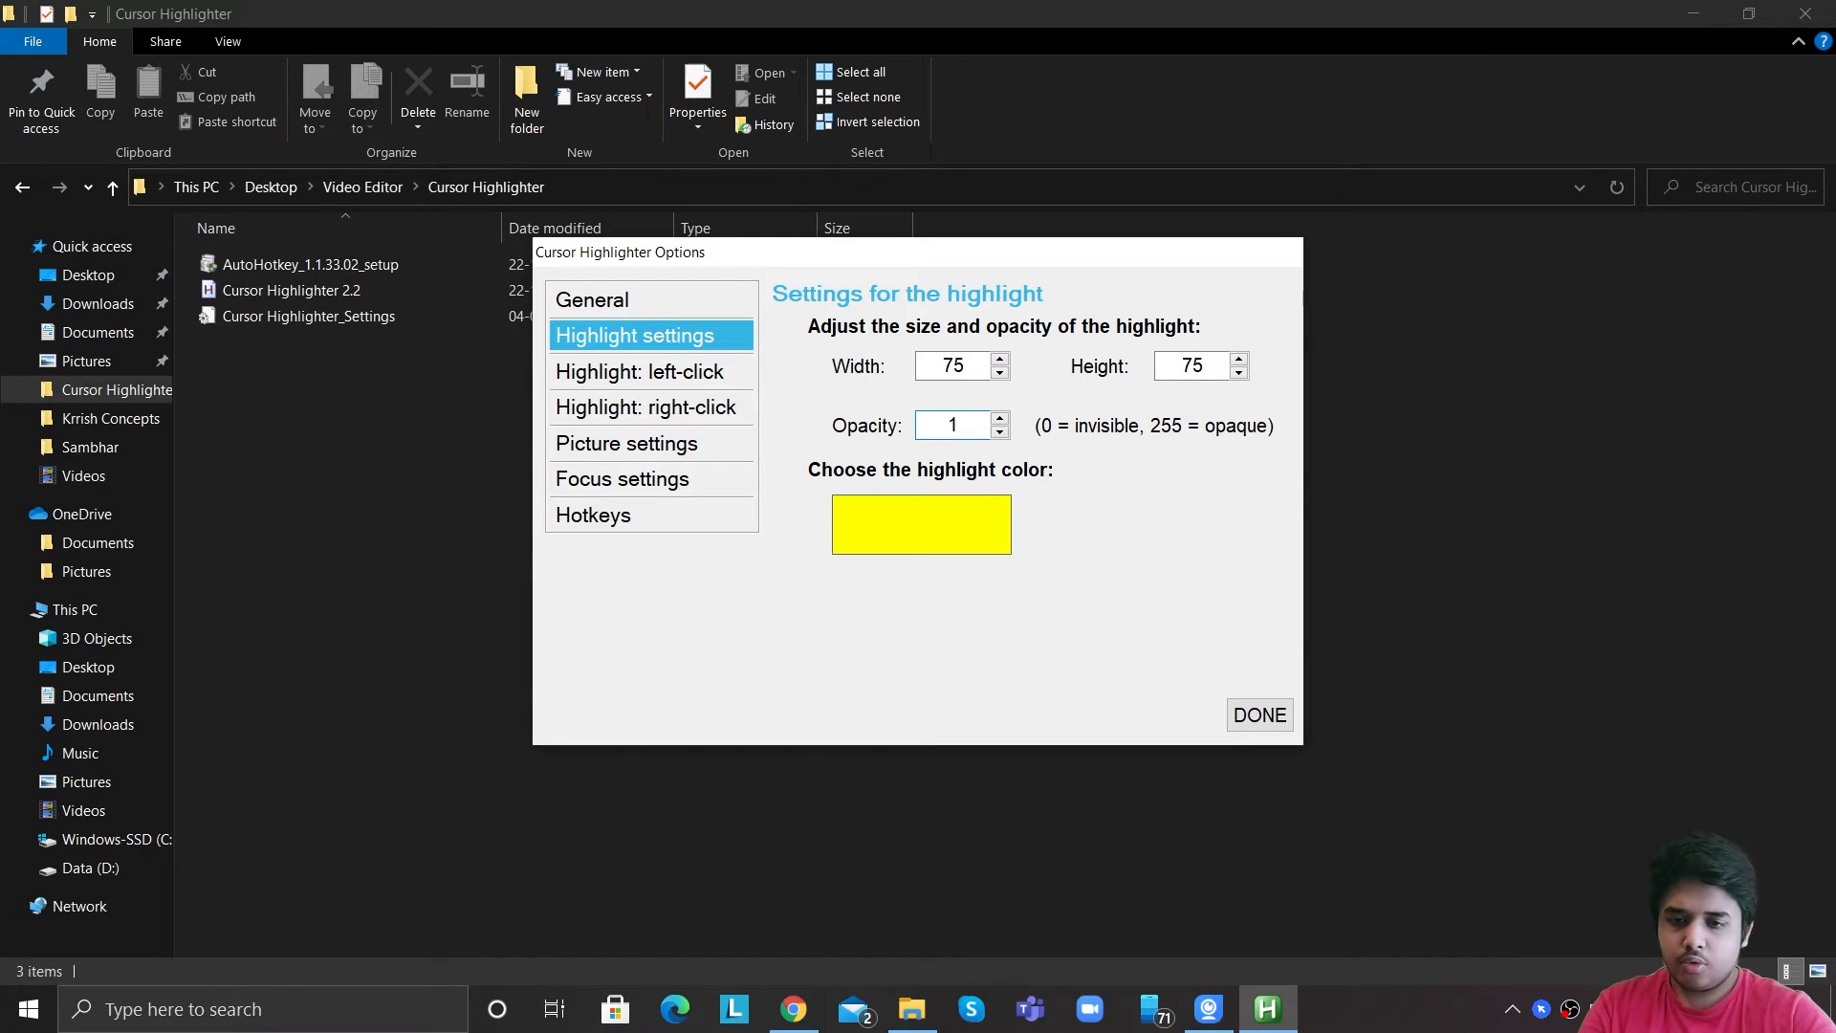
pyautogui.moveTo(961, 420); pyautogui.dragTo(938, 417)
pyautogui.press('BackSpace')
pyautogui.write('251')
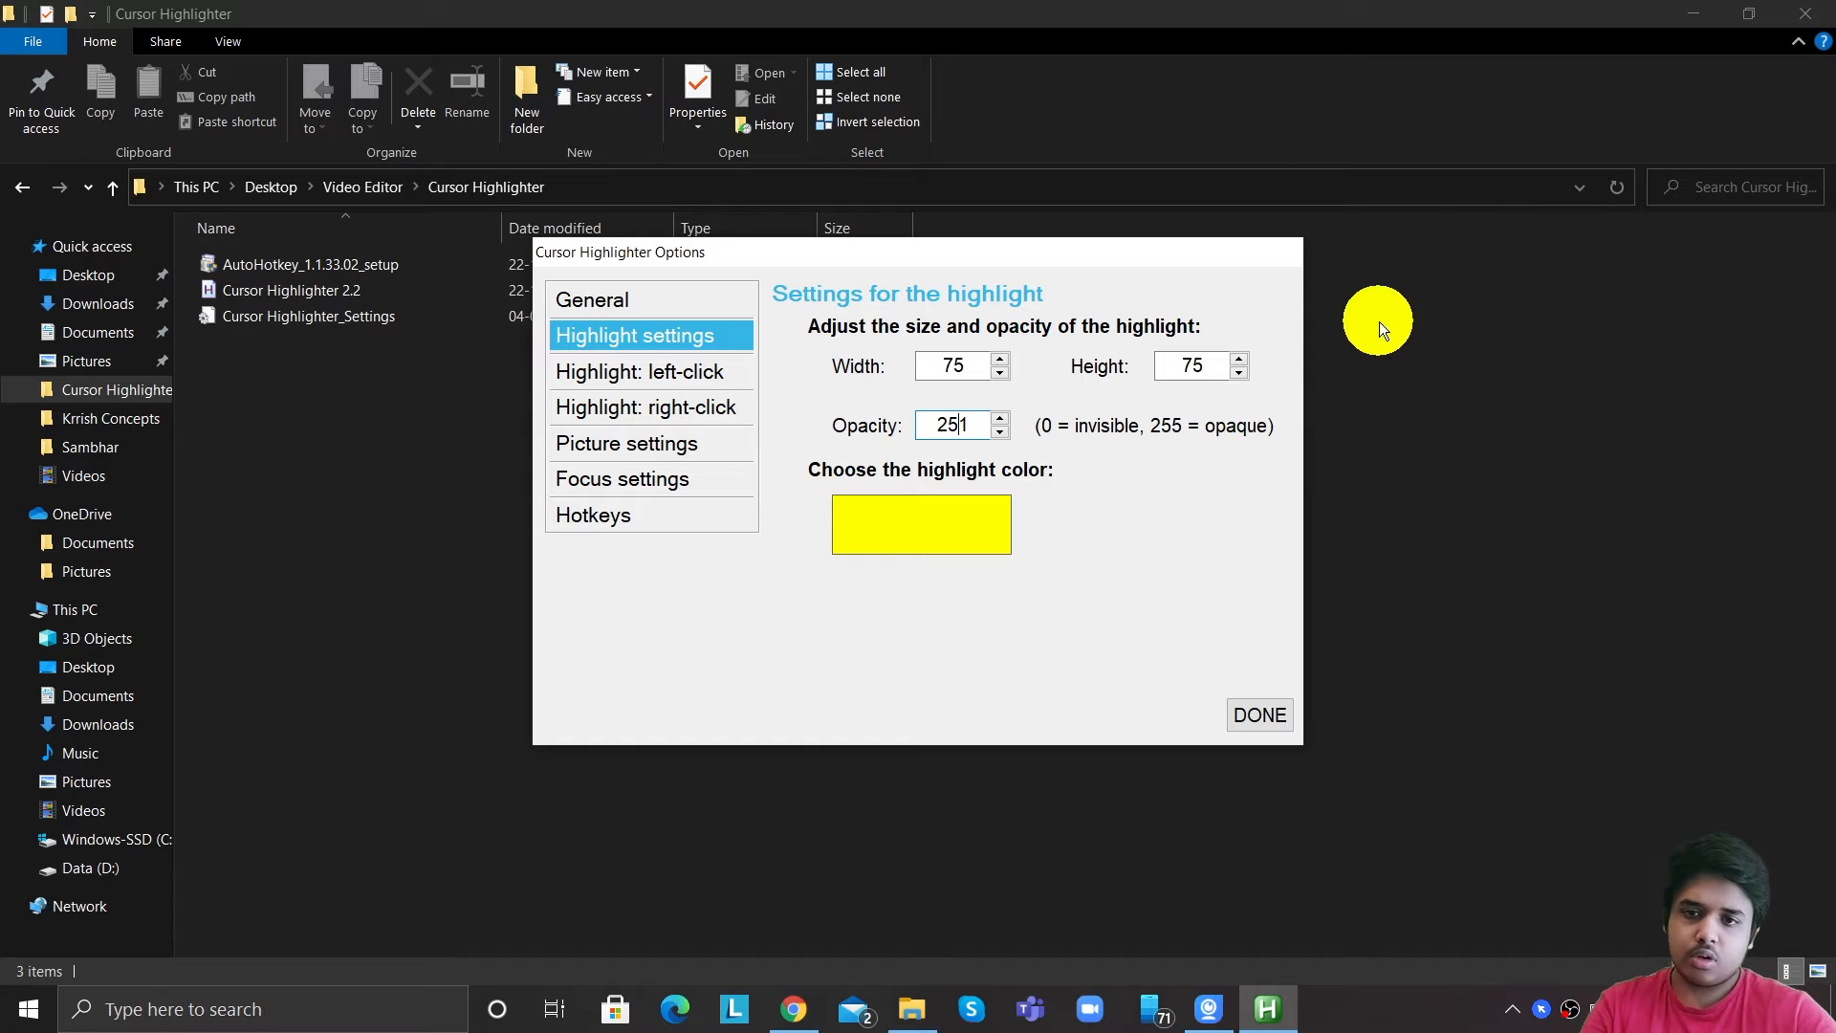
pyautogui.press('Delete')
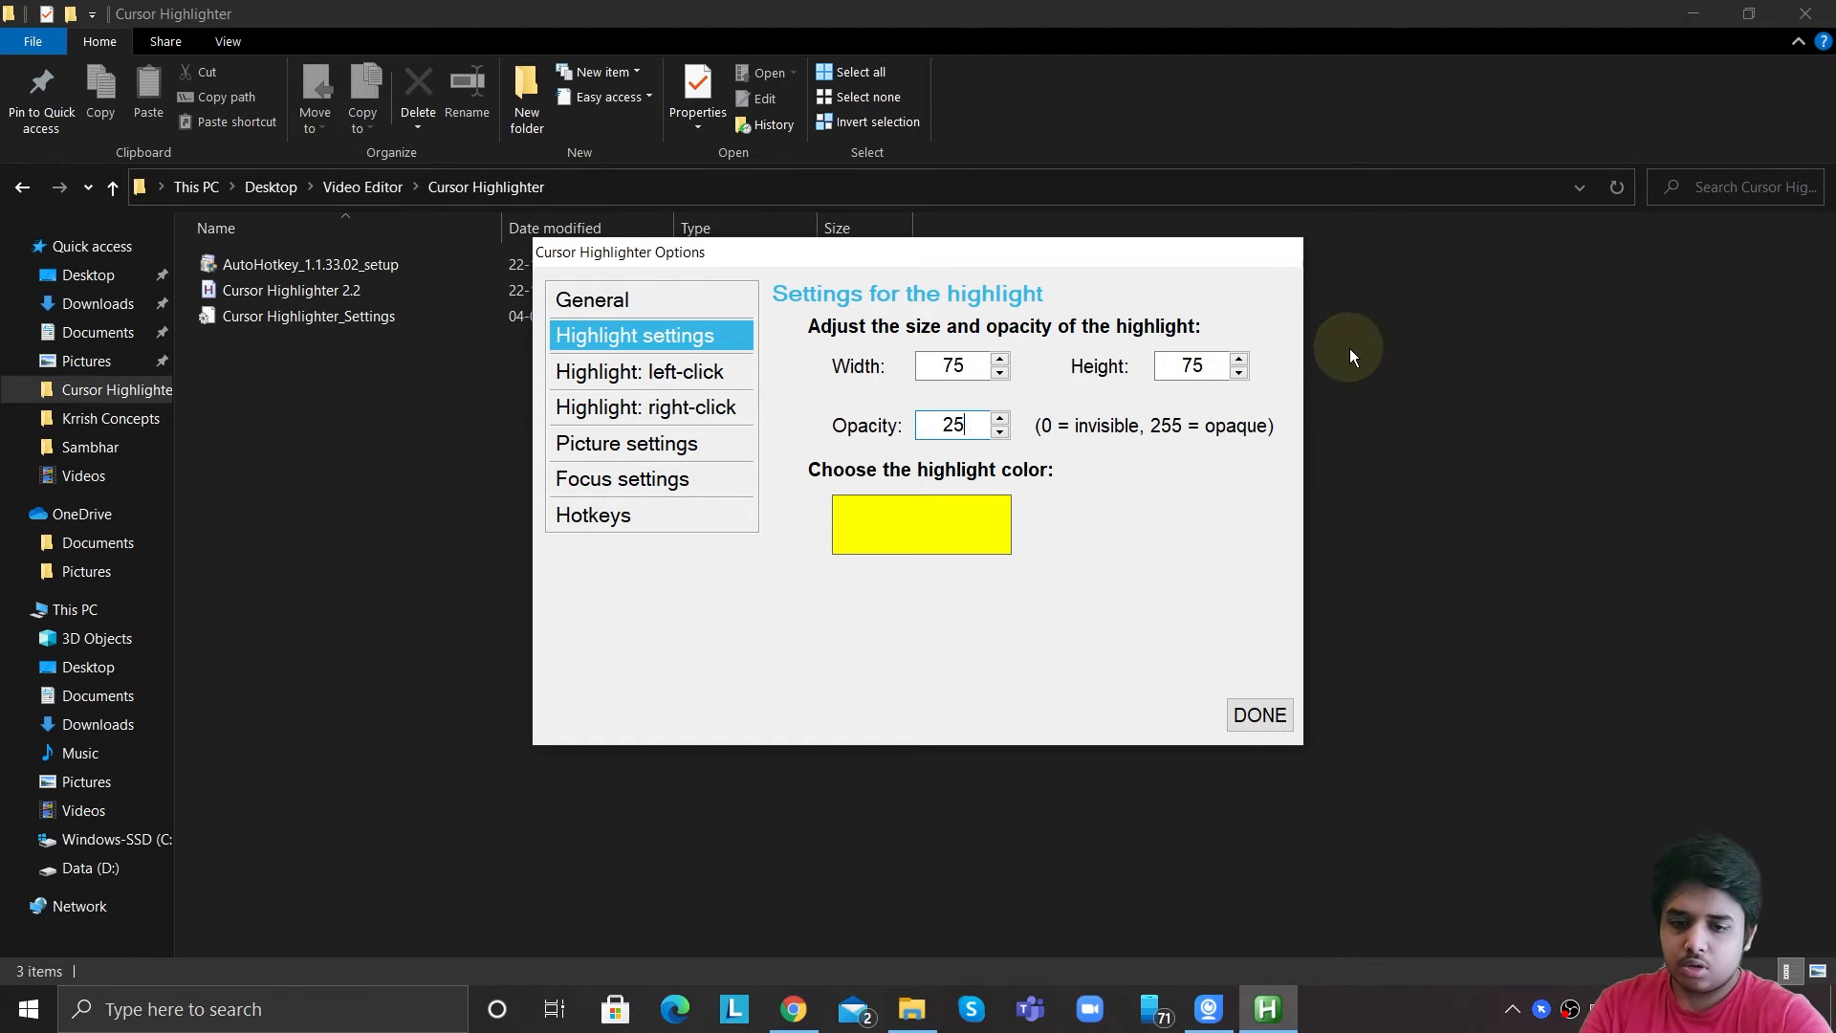
pyautogui.write('5')
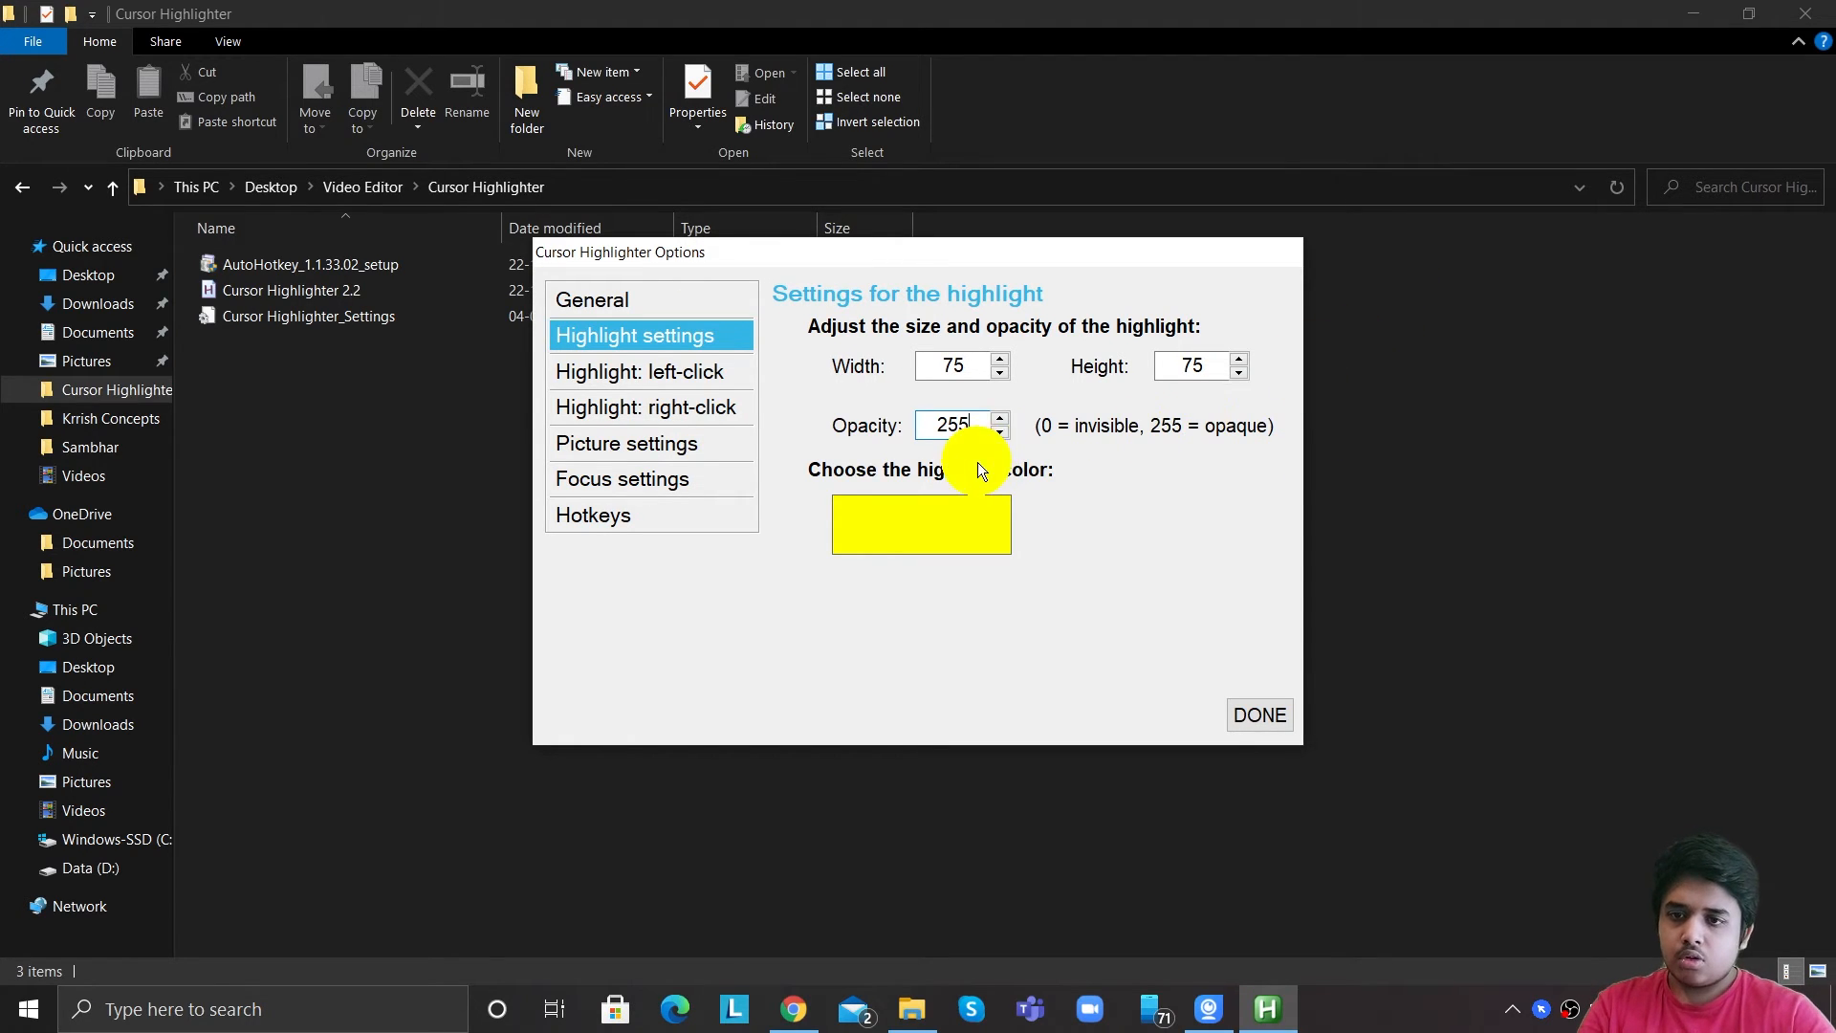
pyautogui.moveTo(982, 425); pyautogui.dragTo(868, 449)
pyautogui.write('120')
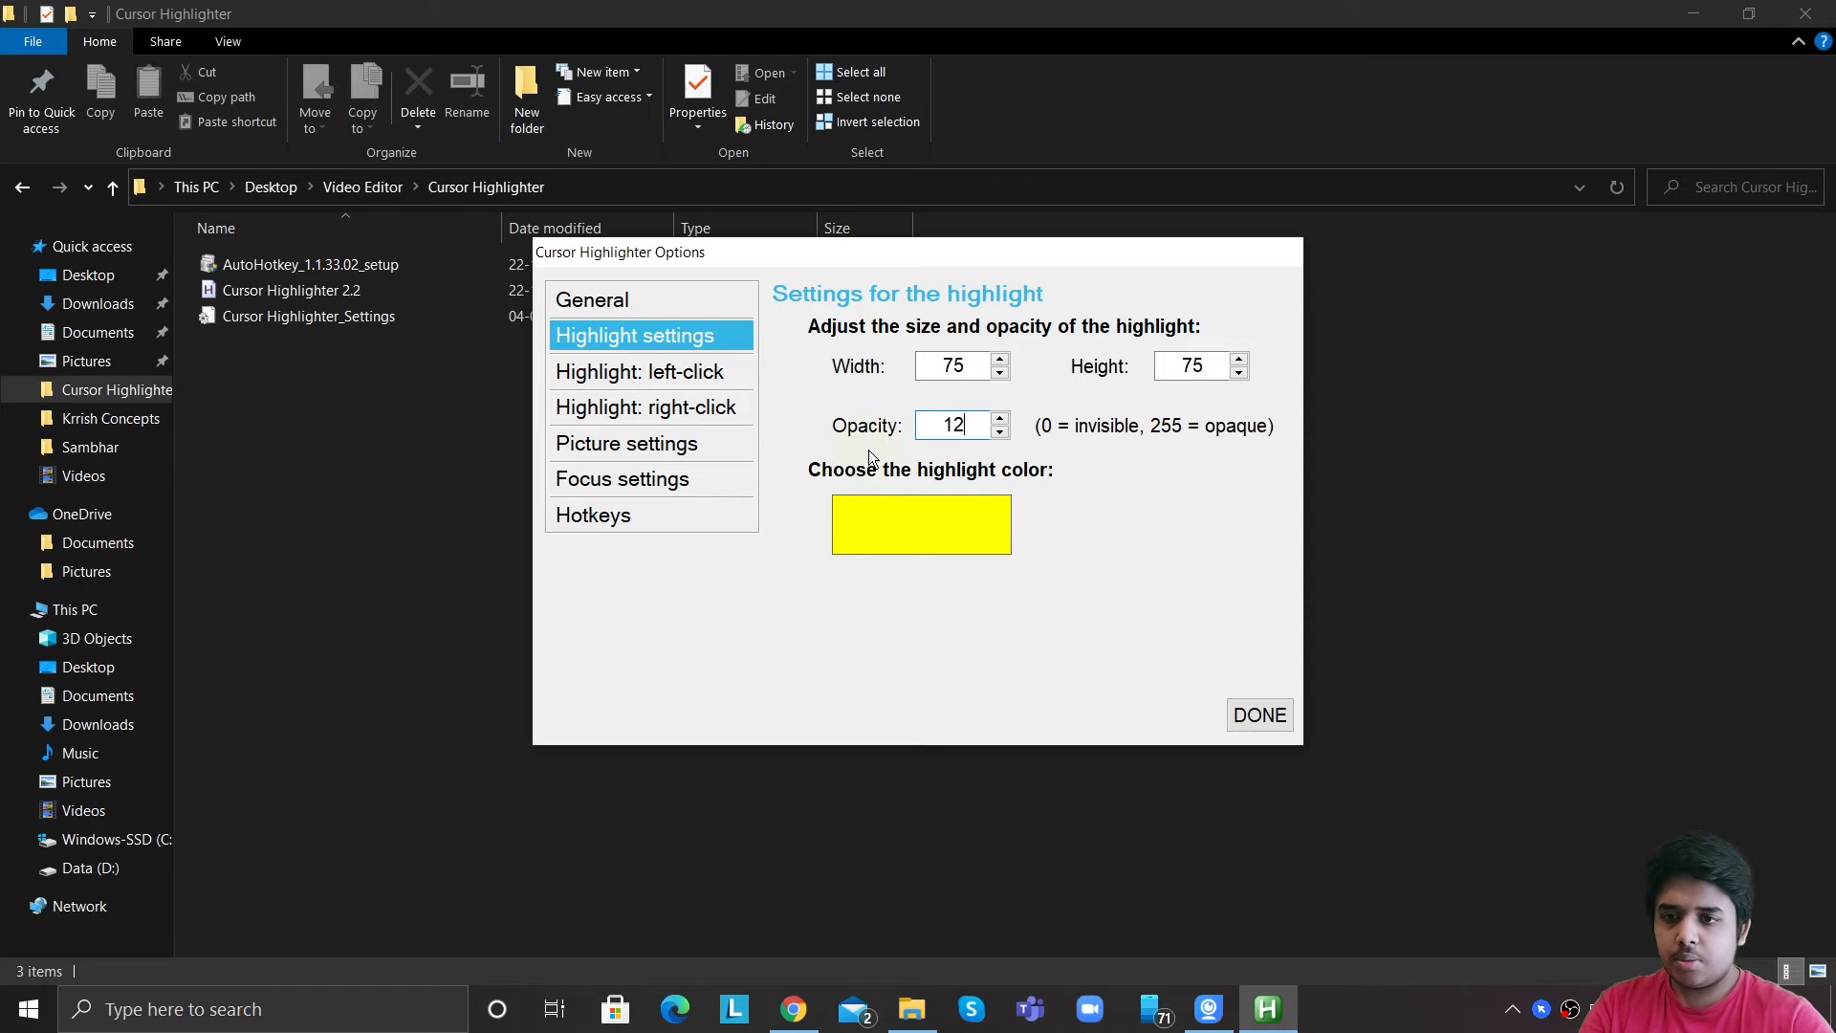
pyautogui.click(972, 528)
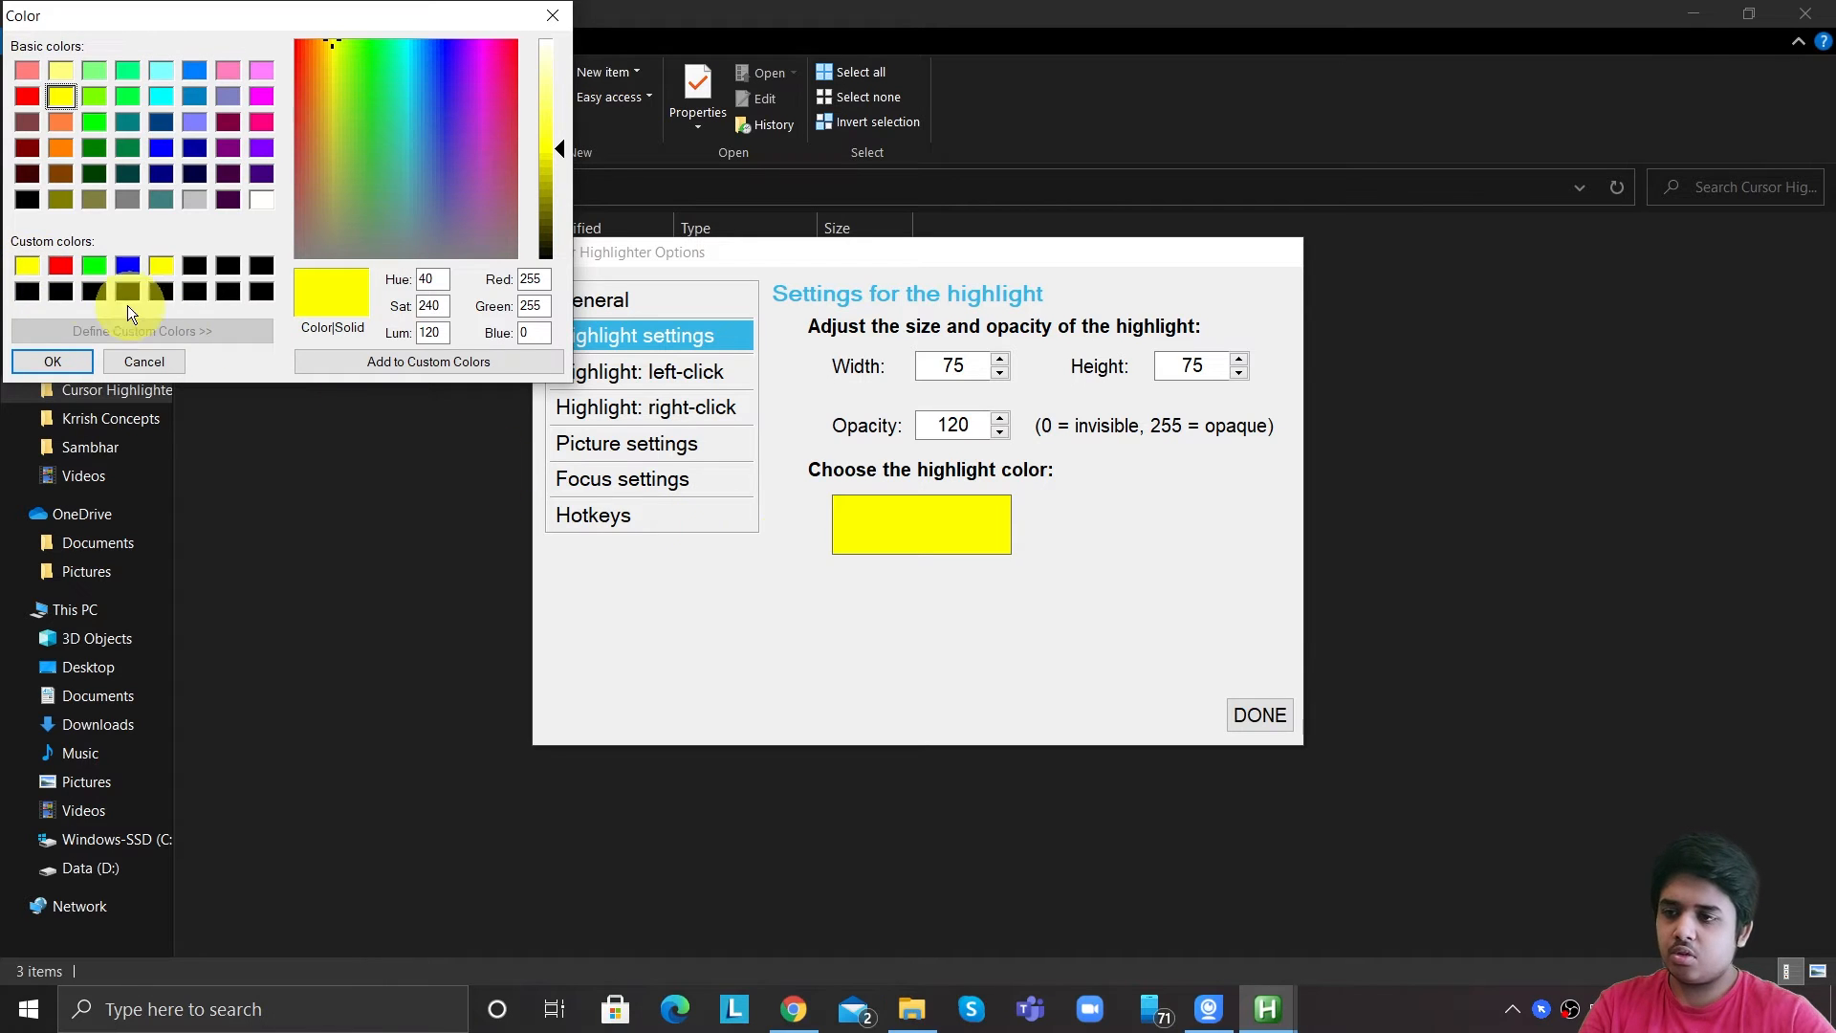
pyautogui.click(61, 147)
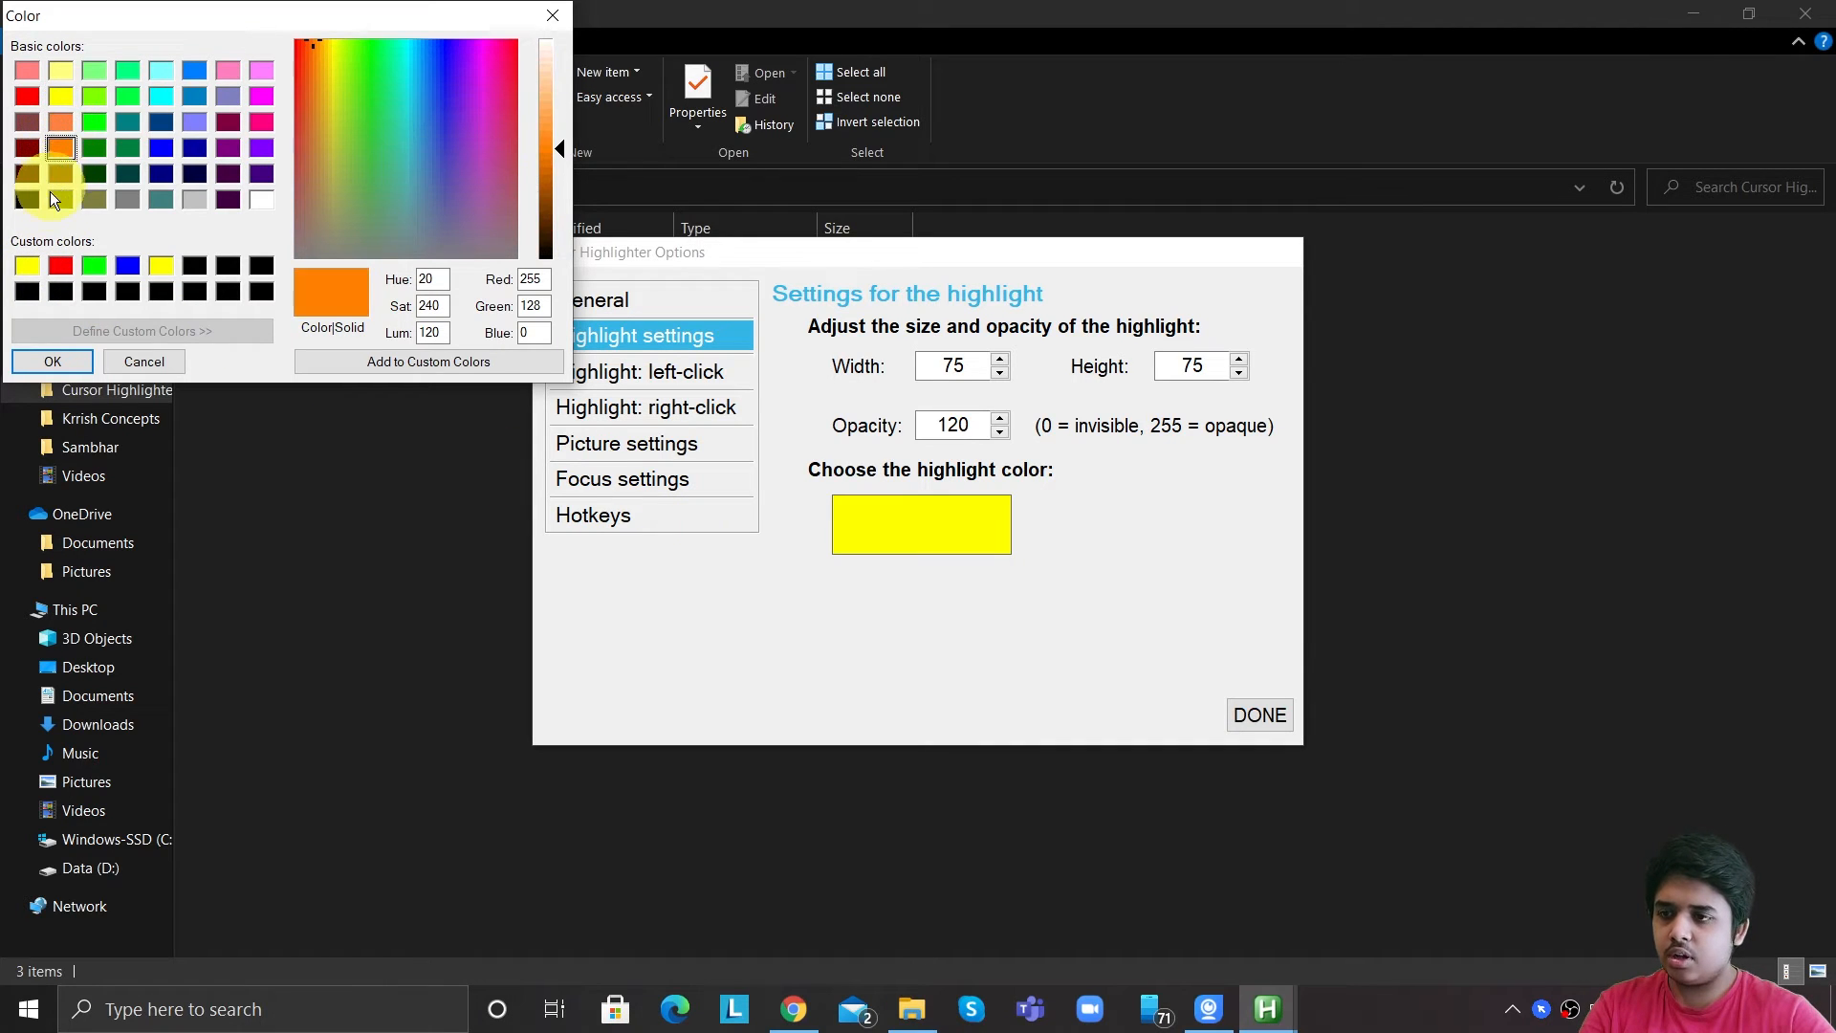
pyautogui.click(541, 19)
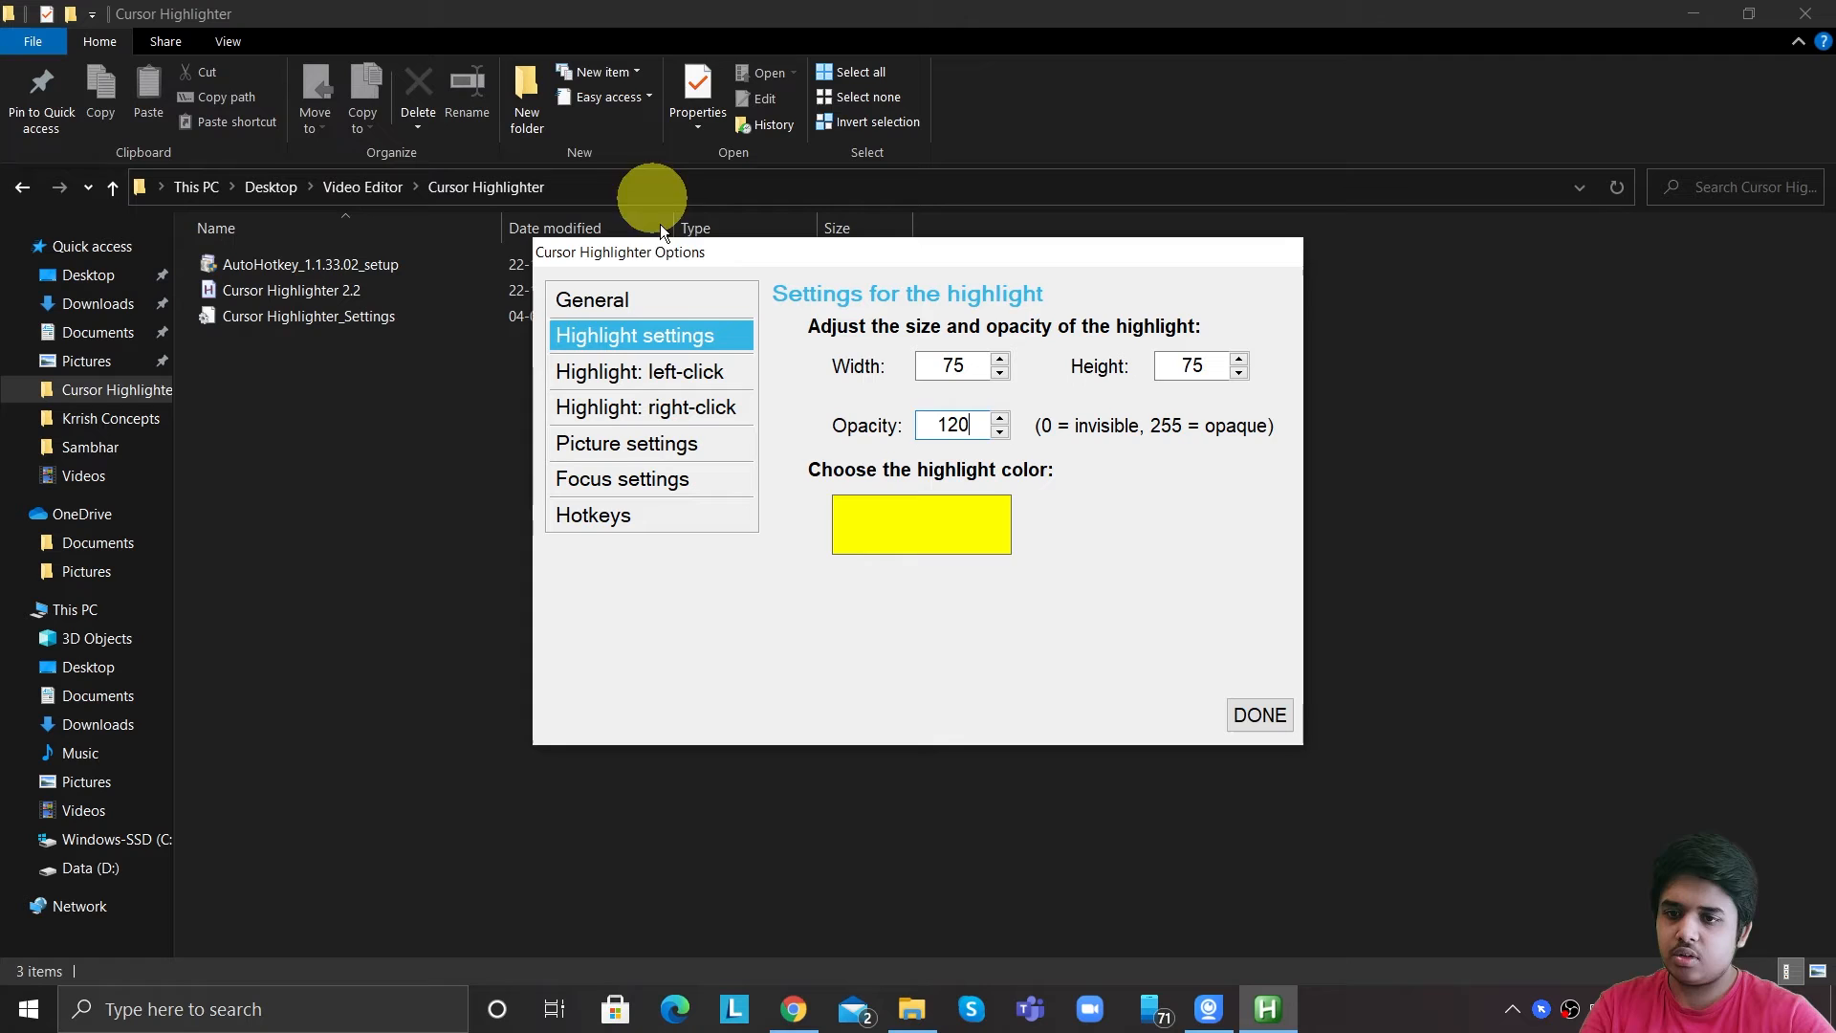
# Review the left-click and right-click highlight action settings.
pyautogui.click(662, 367)
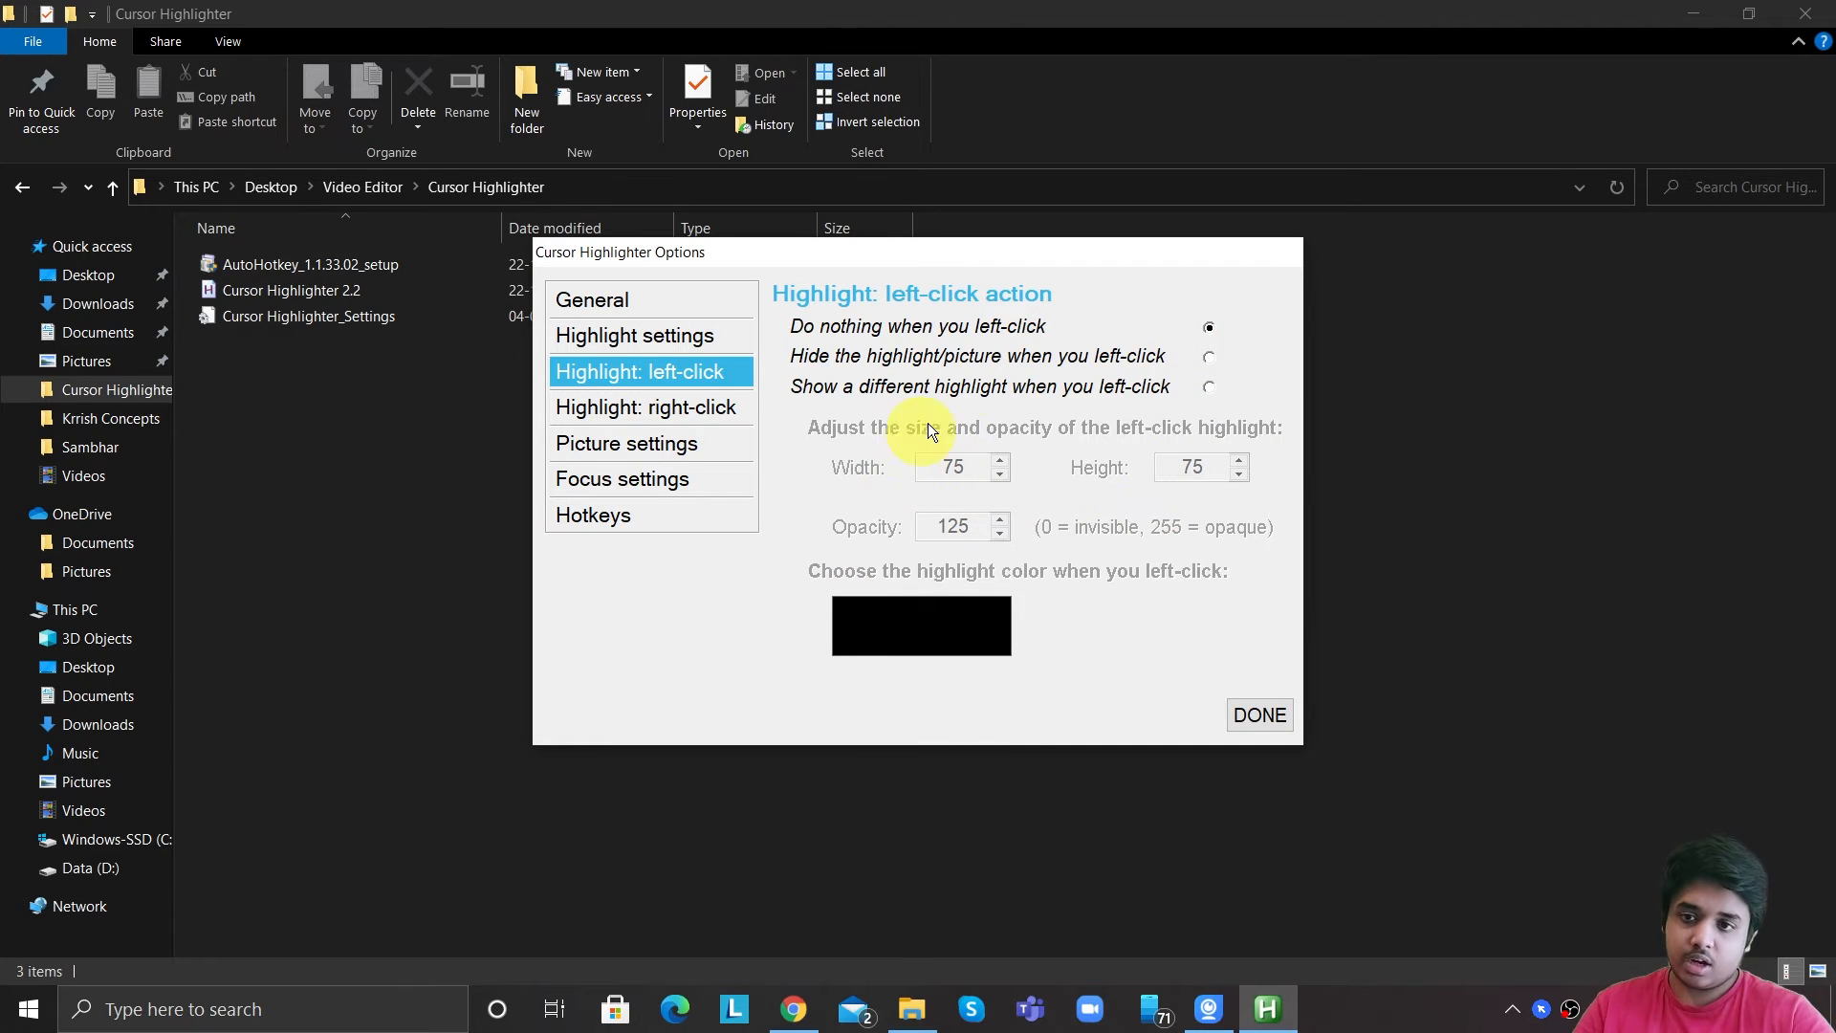
pyautogui.click(717, 416)
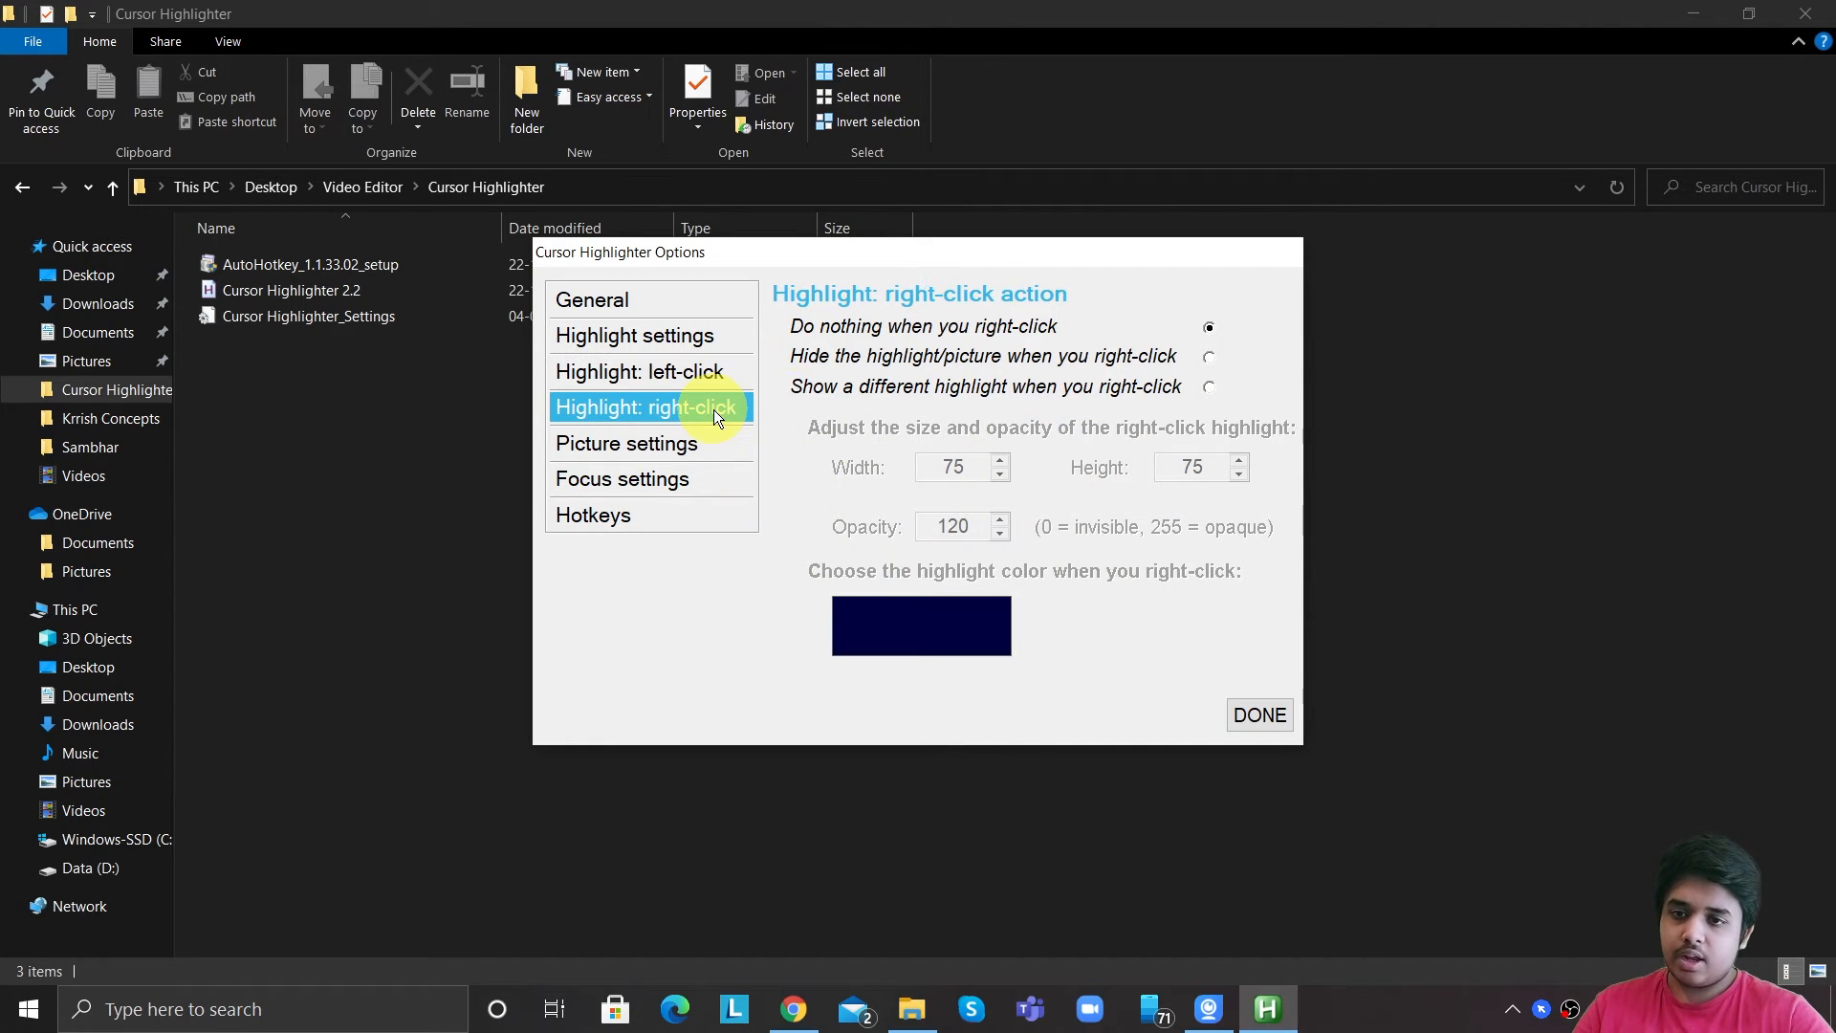
# Set the startup cursor type to Picture file and open the picture settings.
pyautogui.click(713, 302)
pyautogui.click(987, 383)
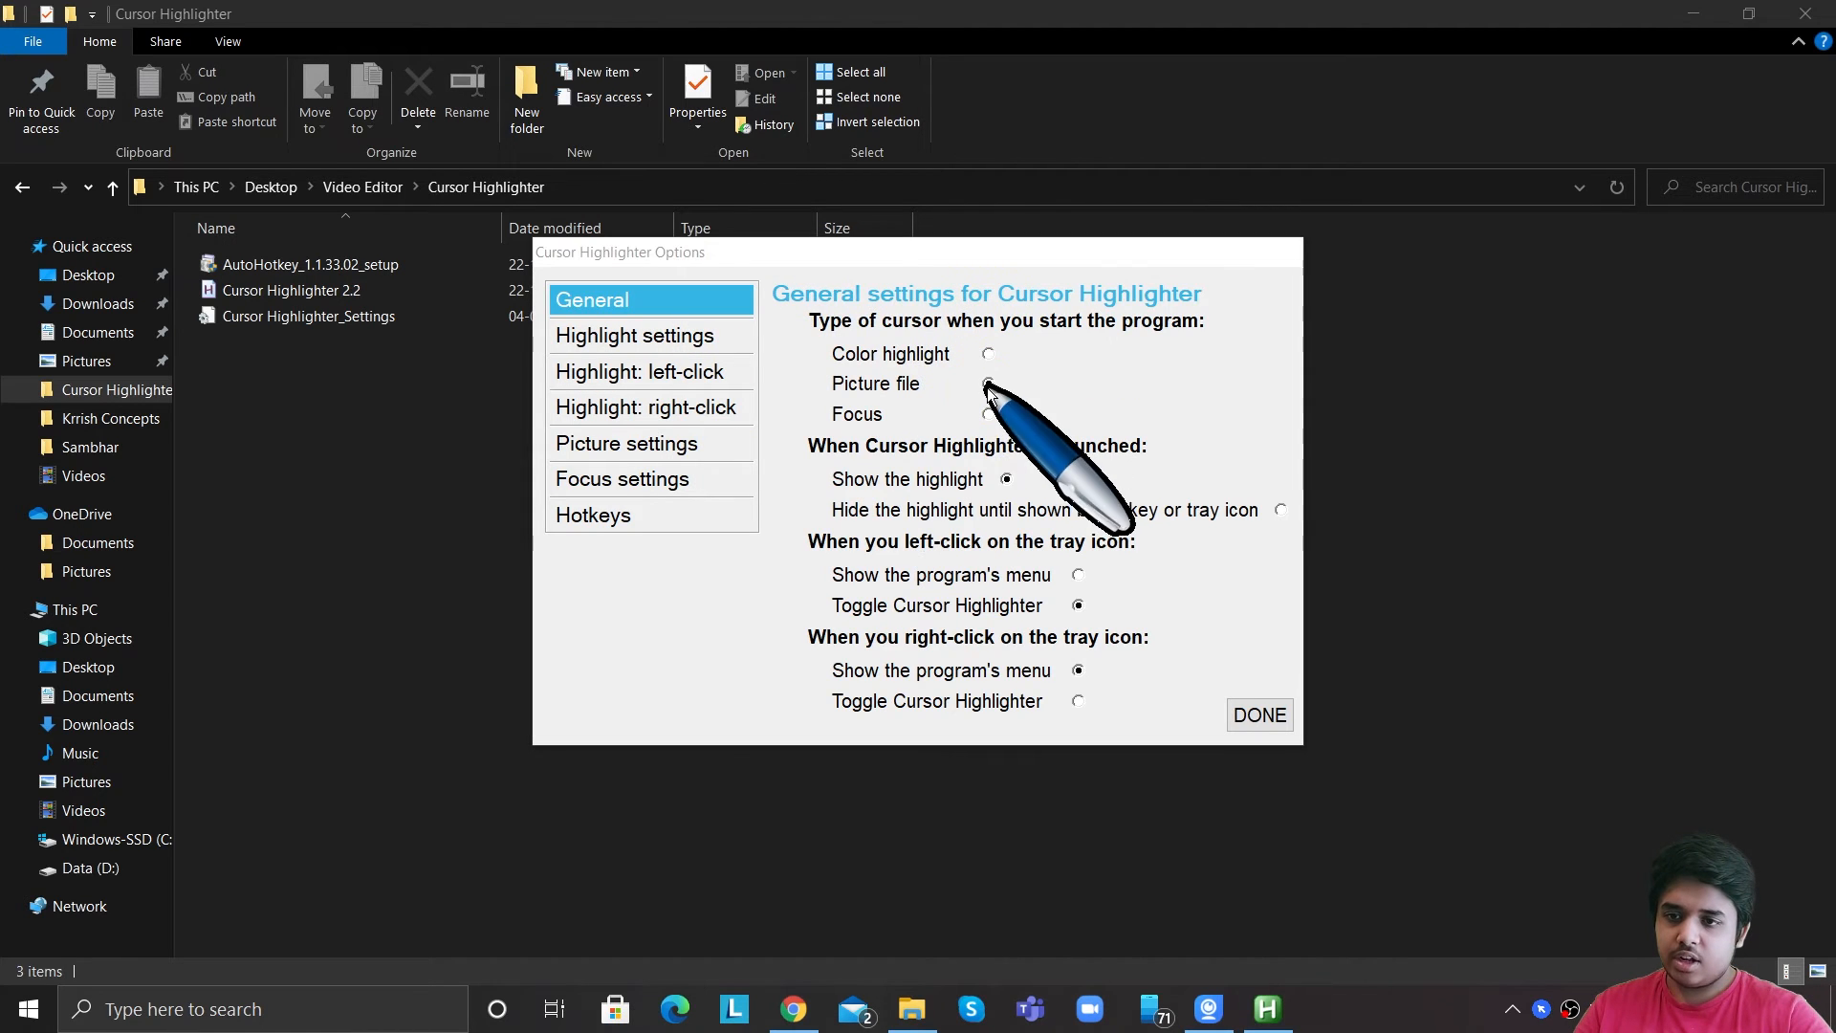
pyautogui.click(728, 445)
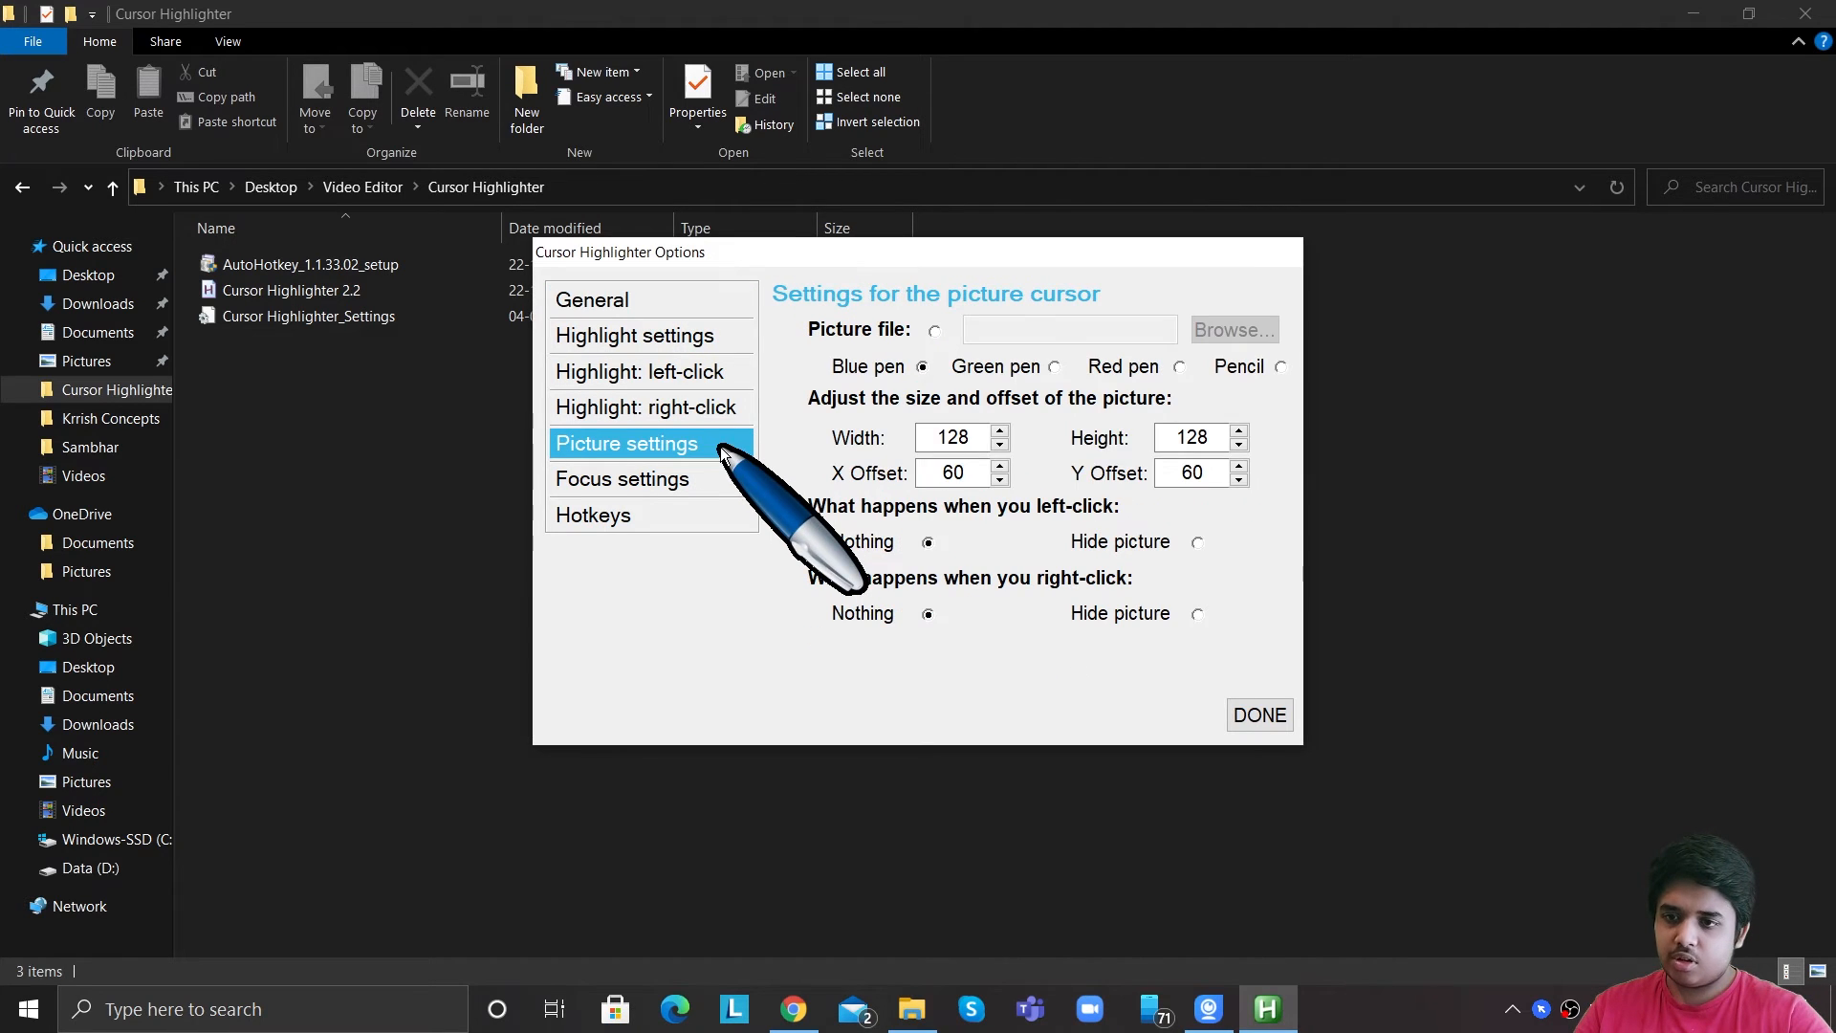
pyautogui.click(933, 331)
pyautogui.click(1210, 329)
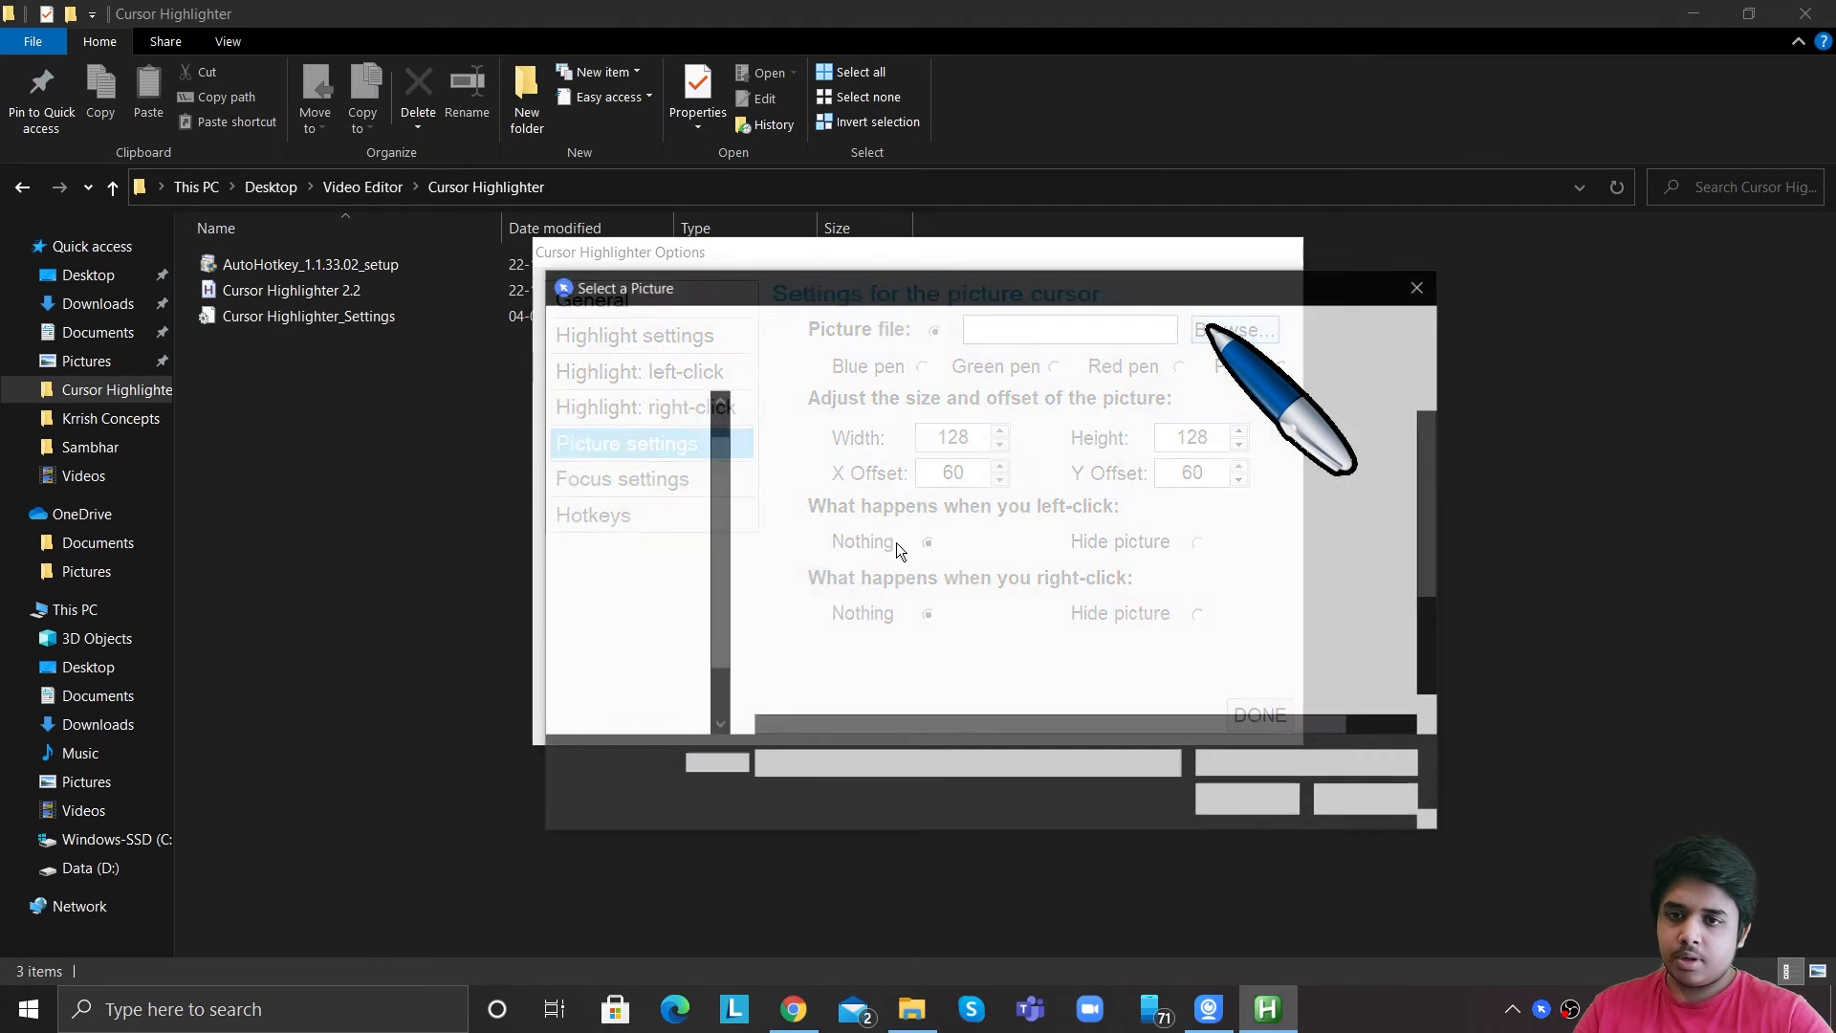
pyautogui.scroll(-2, 1157, 541)
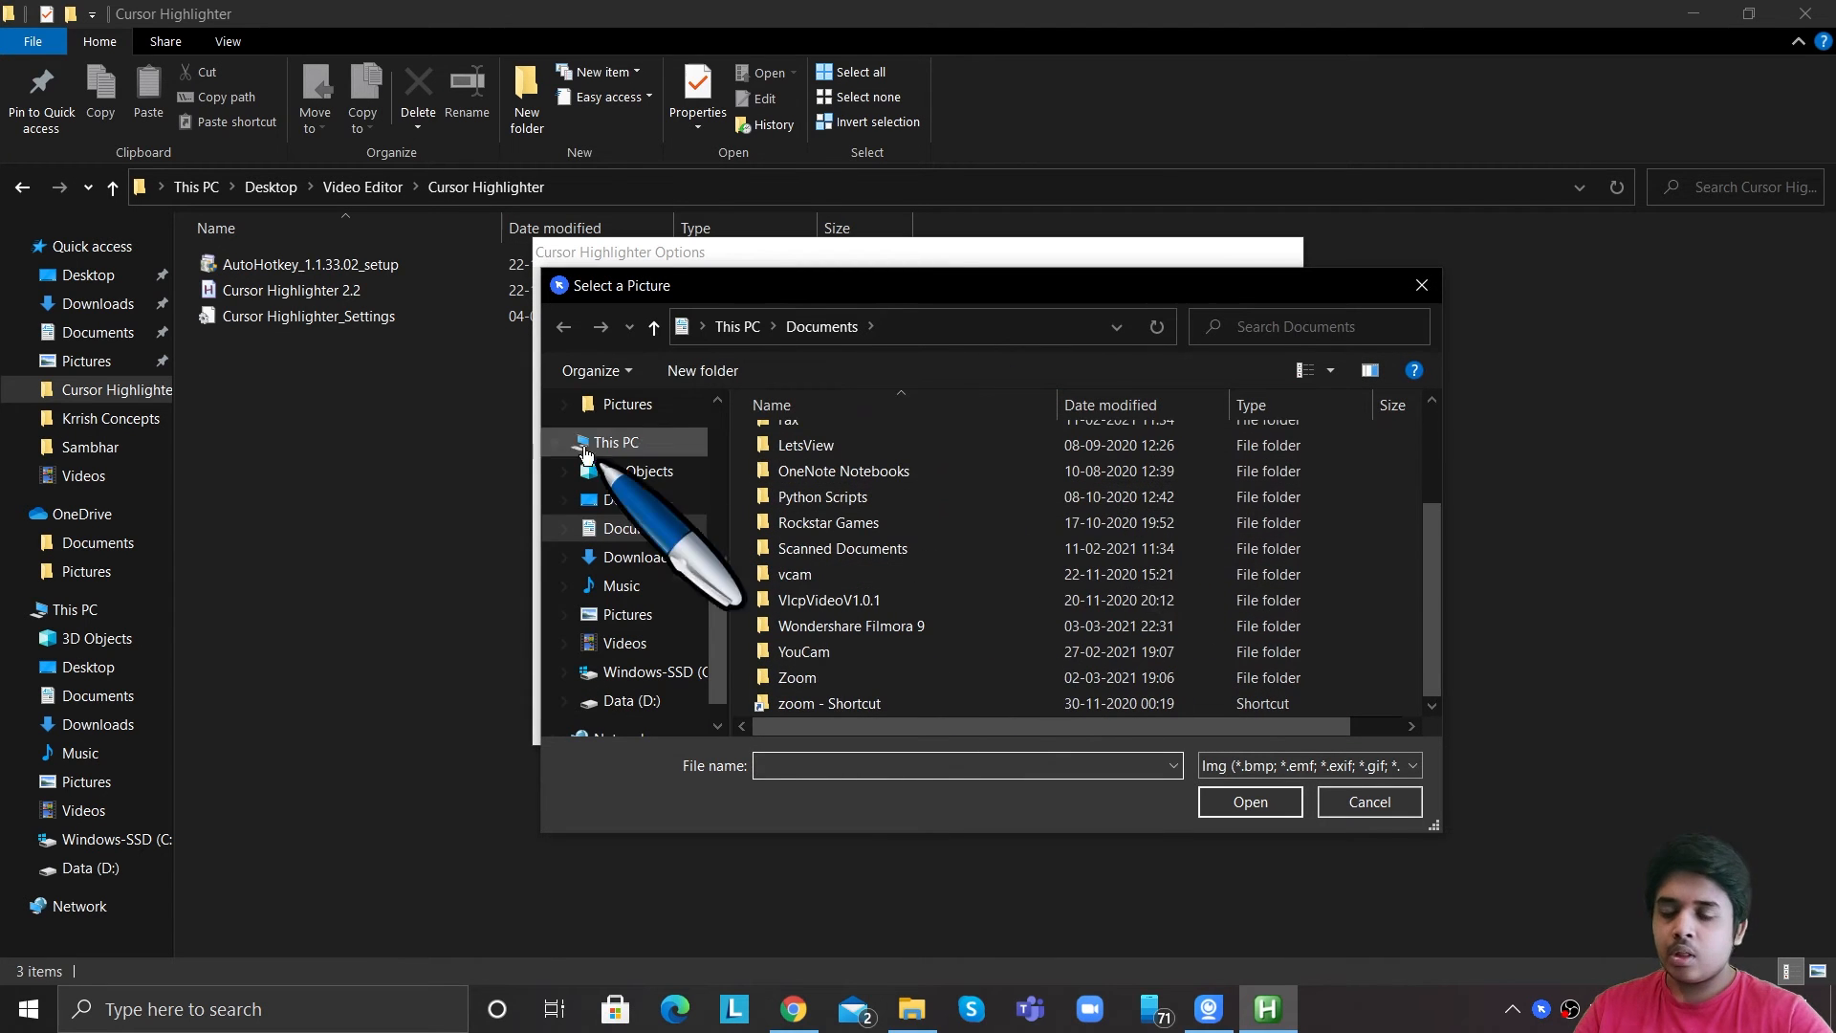
pyautogui.click(1424, 284)
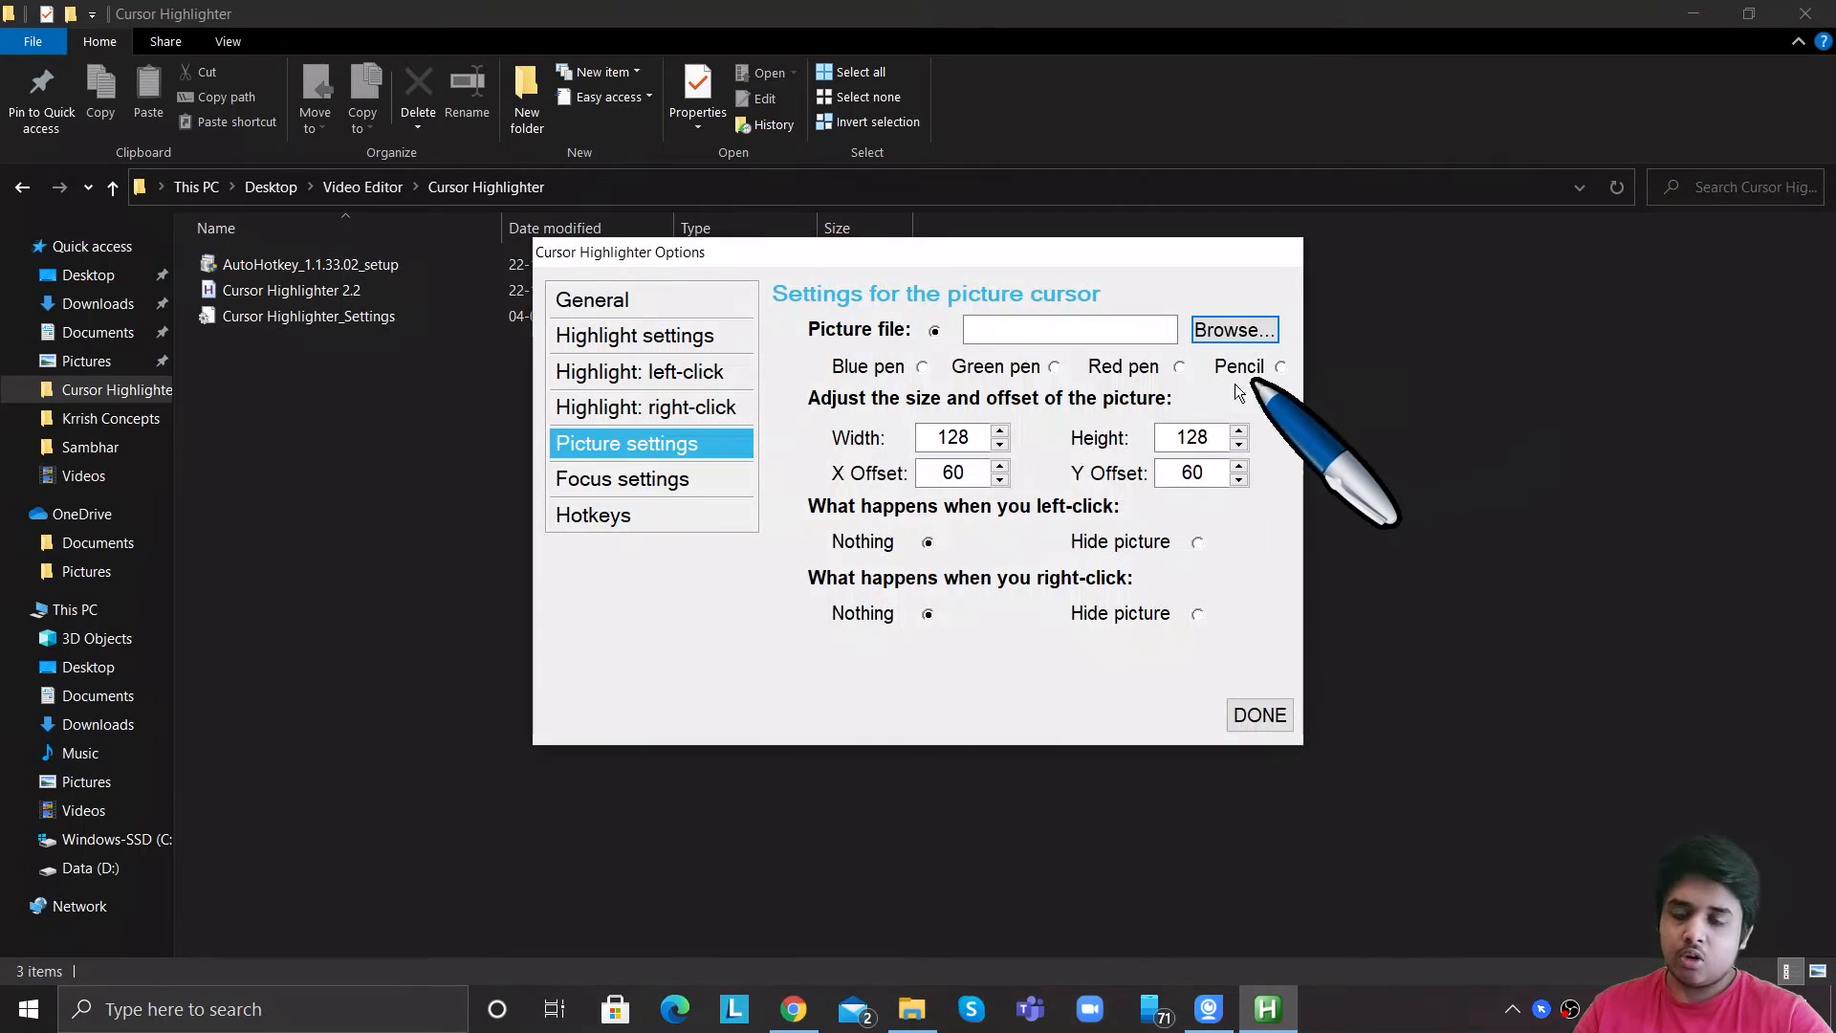
# Select the Blue pen picture and set its X and Y offsets to 50.
pyautogui.click(923, 367)
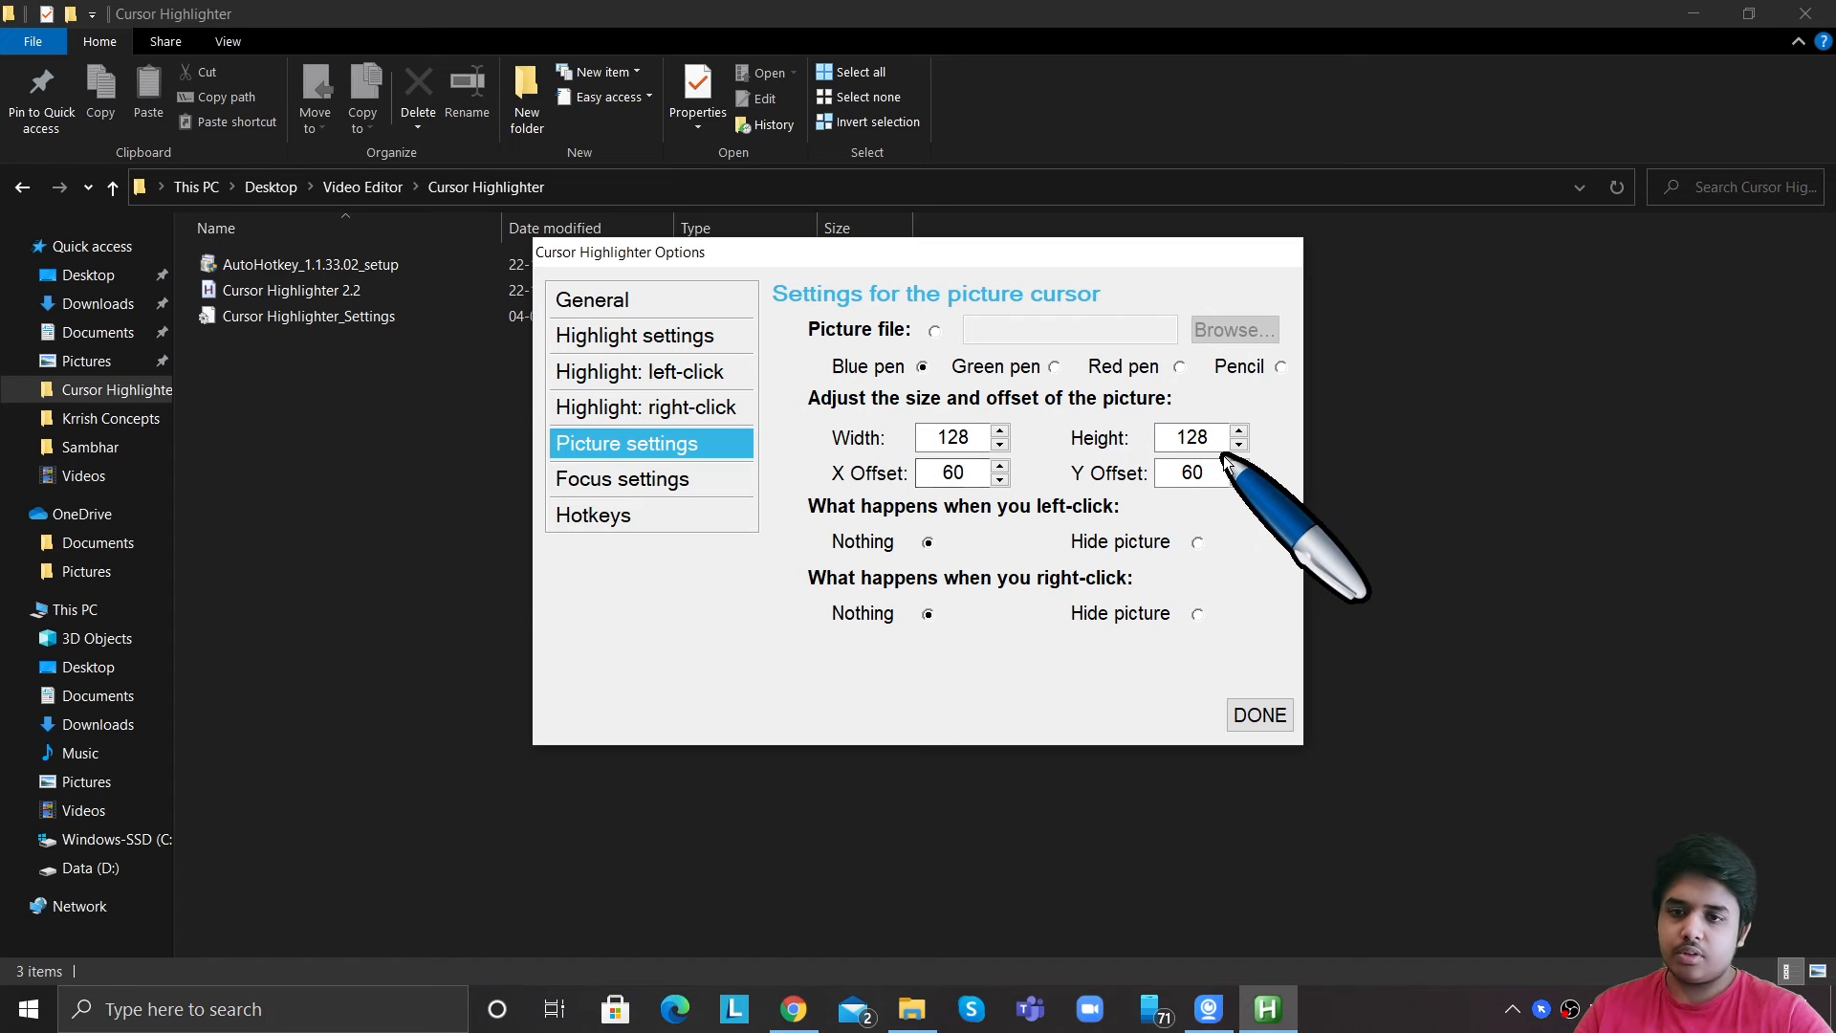
pyautogui.moveTo(1211, 473); pyautogui.dragTo(1157, 477)
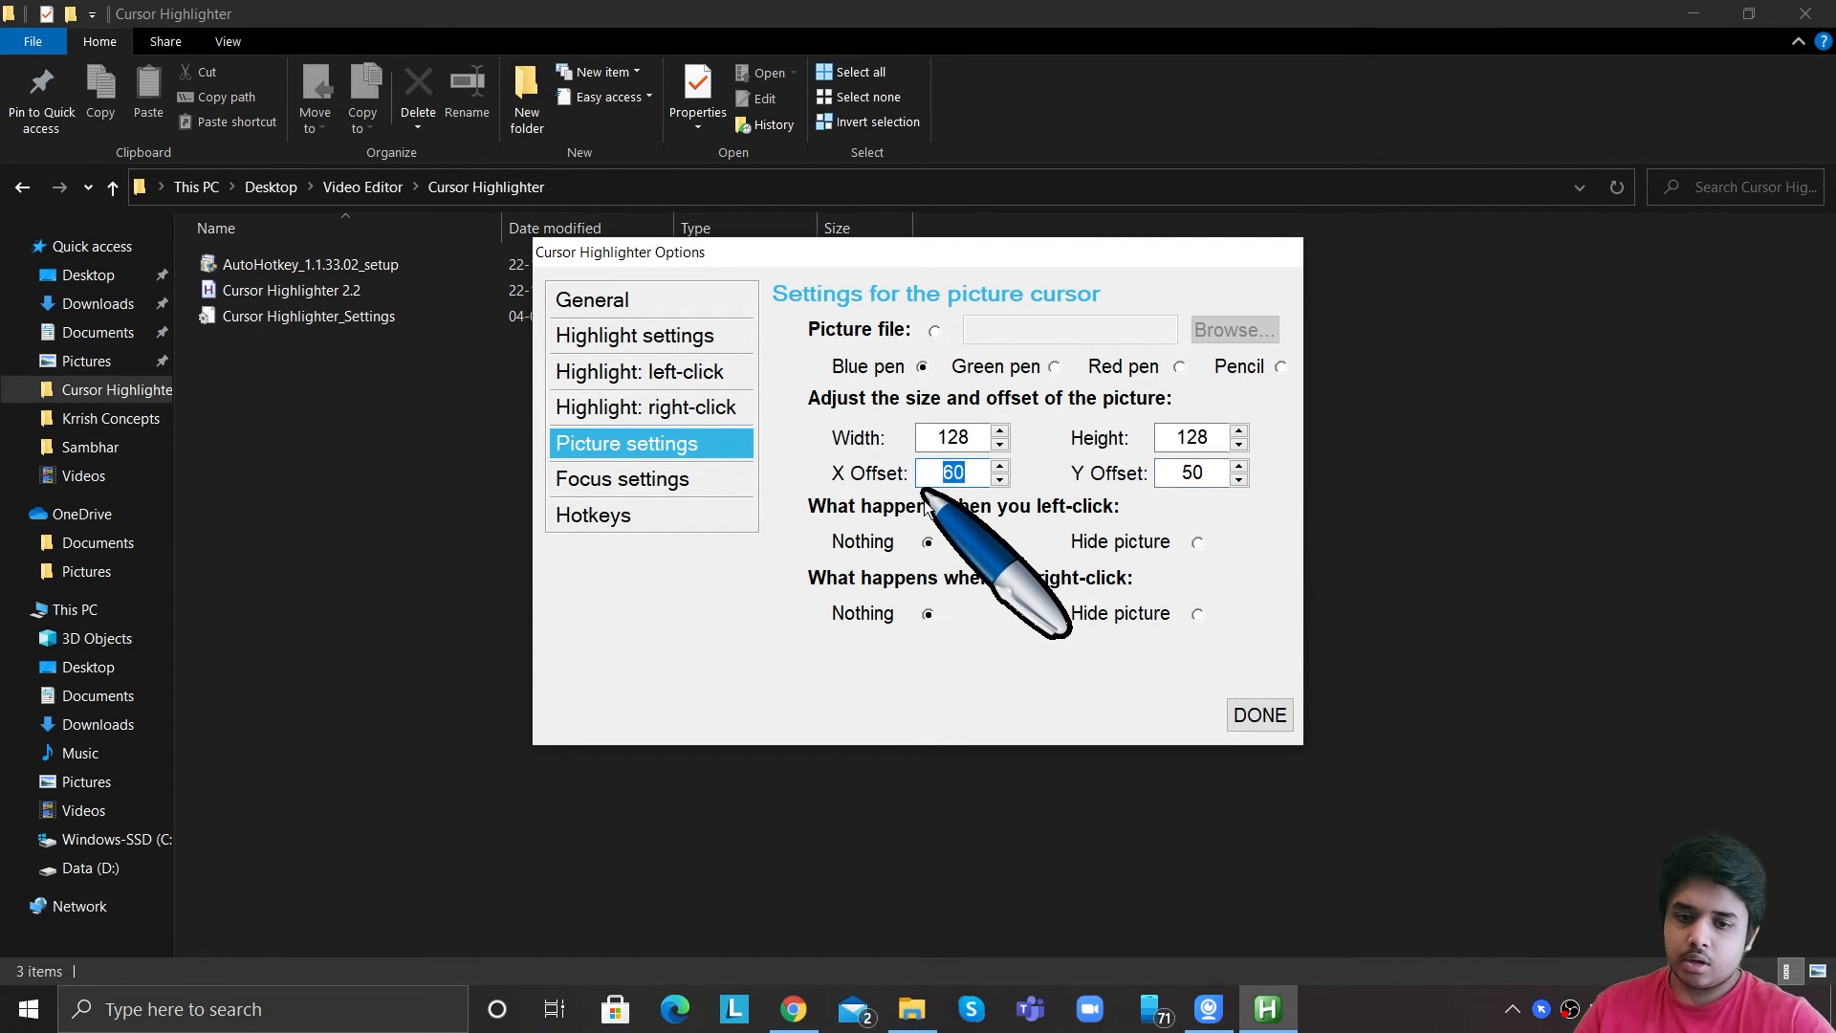
pyautogui.write('50')
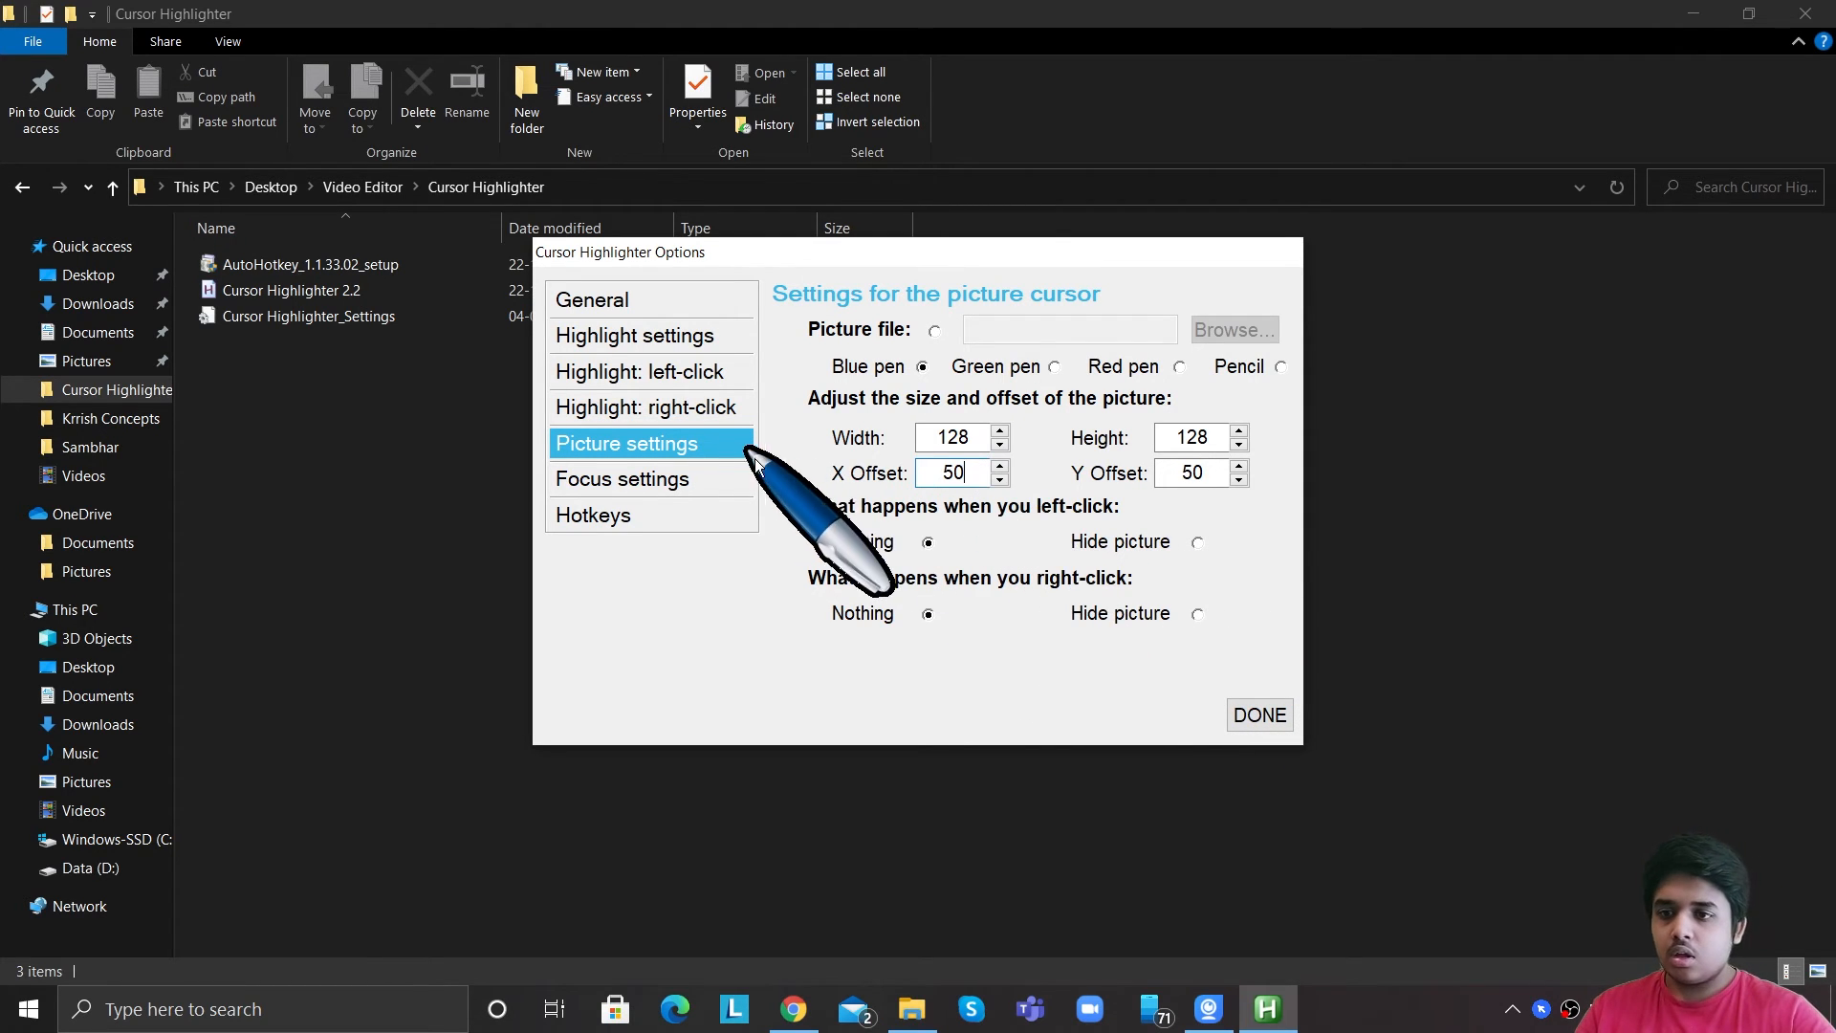
# Switch the startup cursor type to Focus and open the focus settings.
pyautogui.click(729, 299)
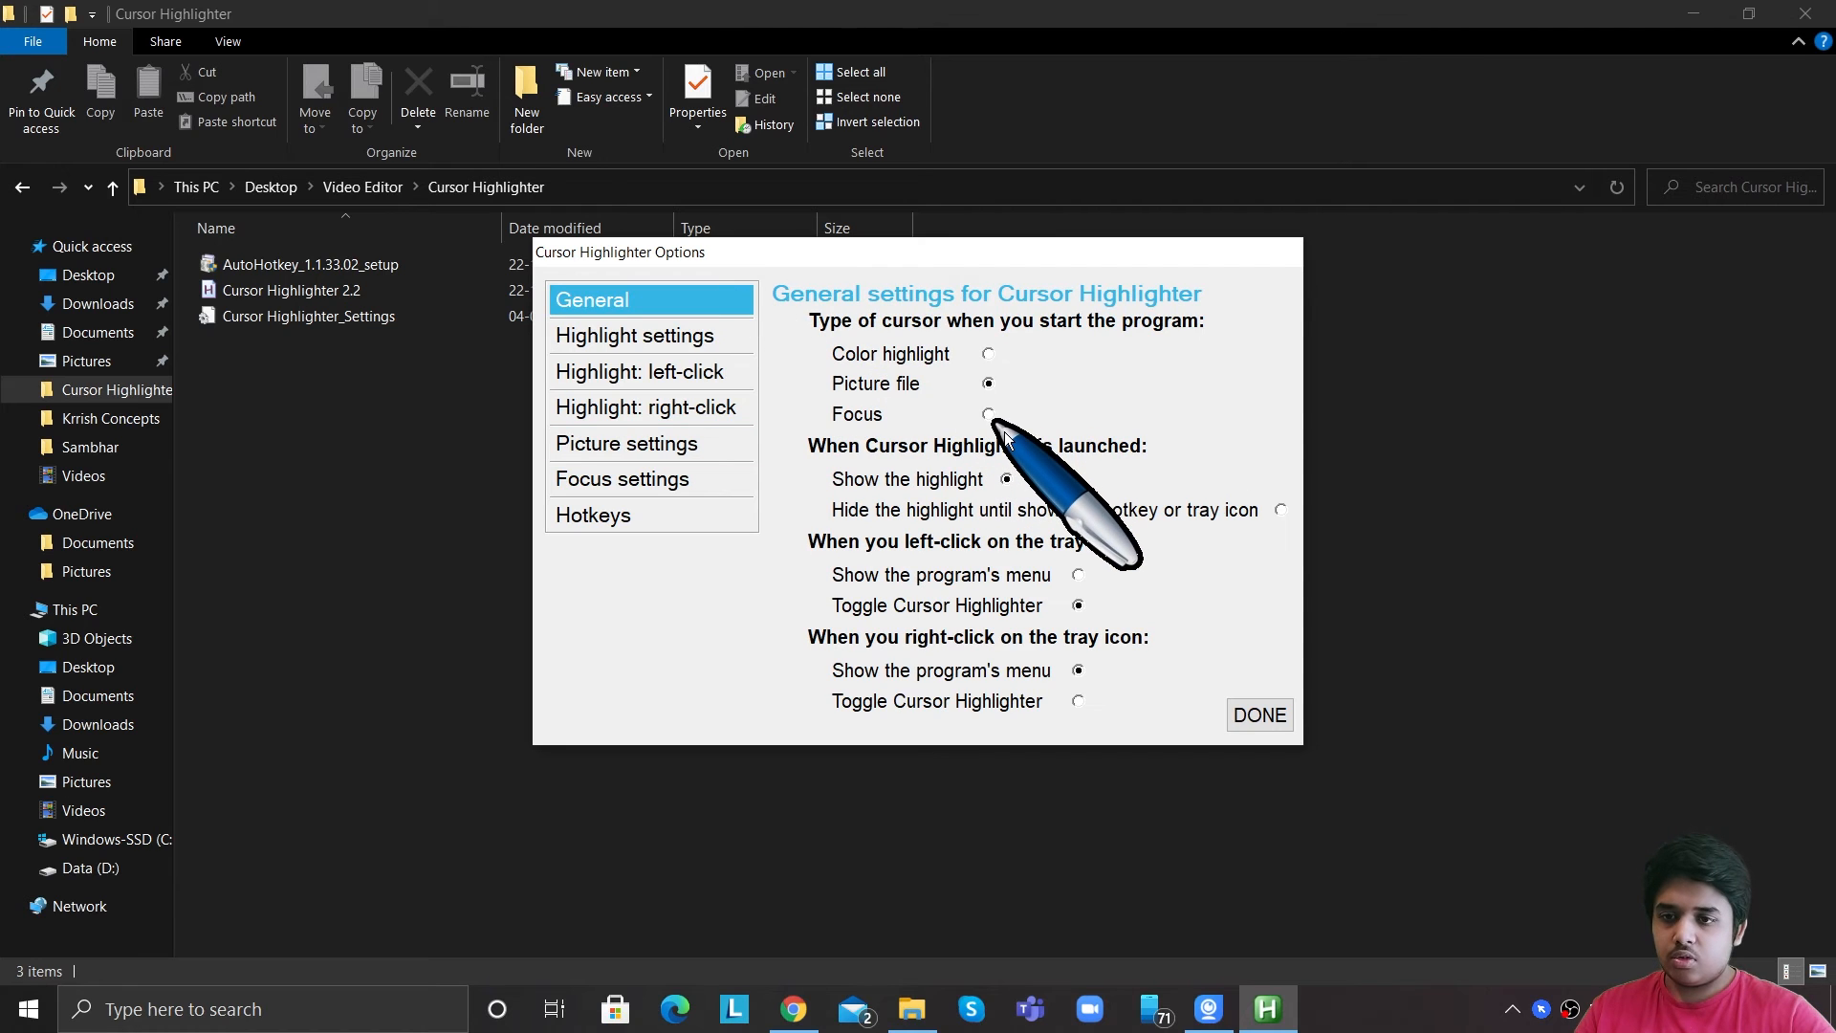
pyautogui.click(990, 415)
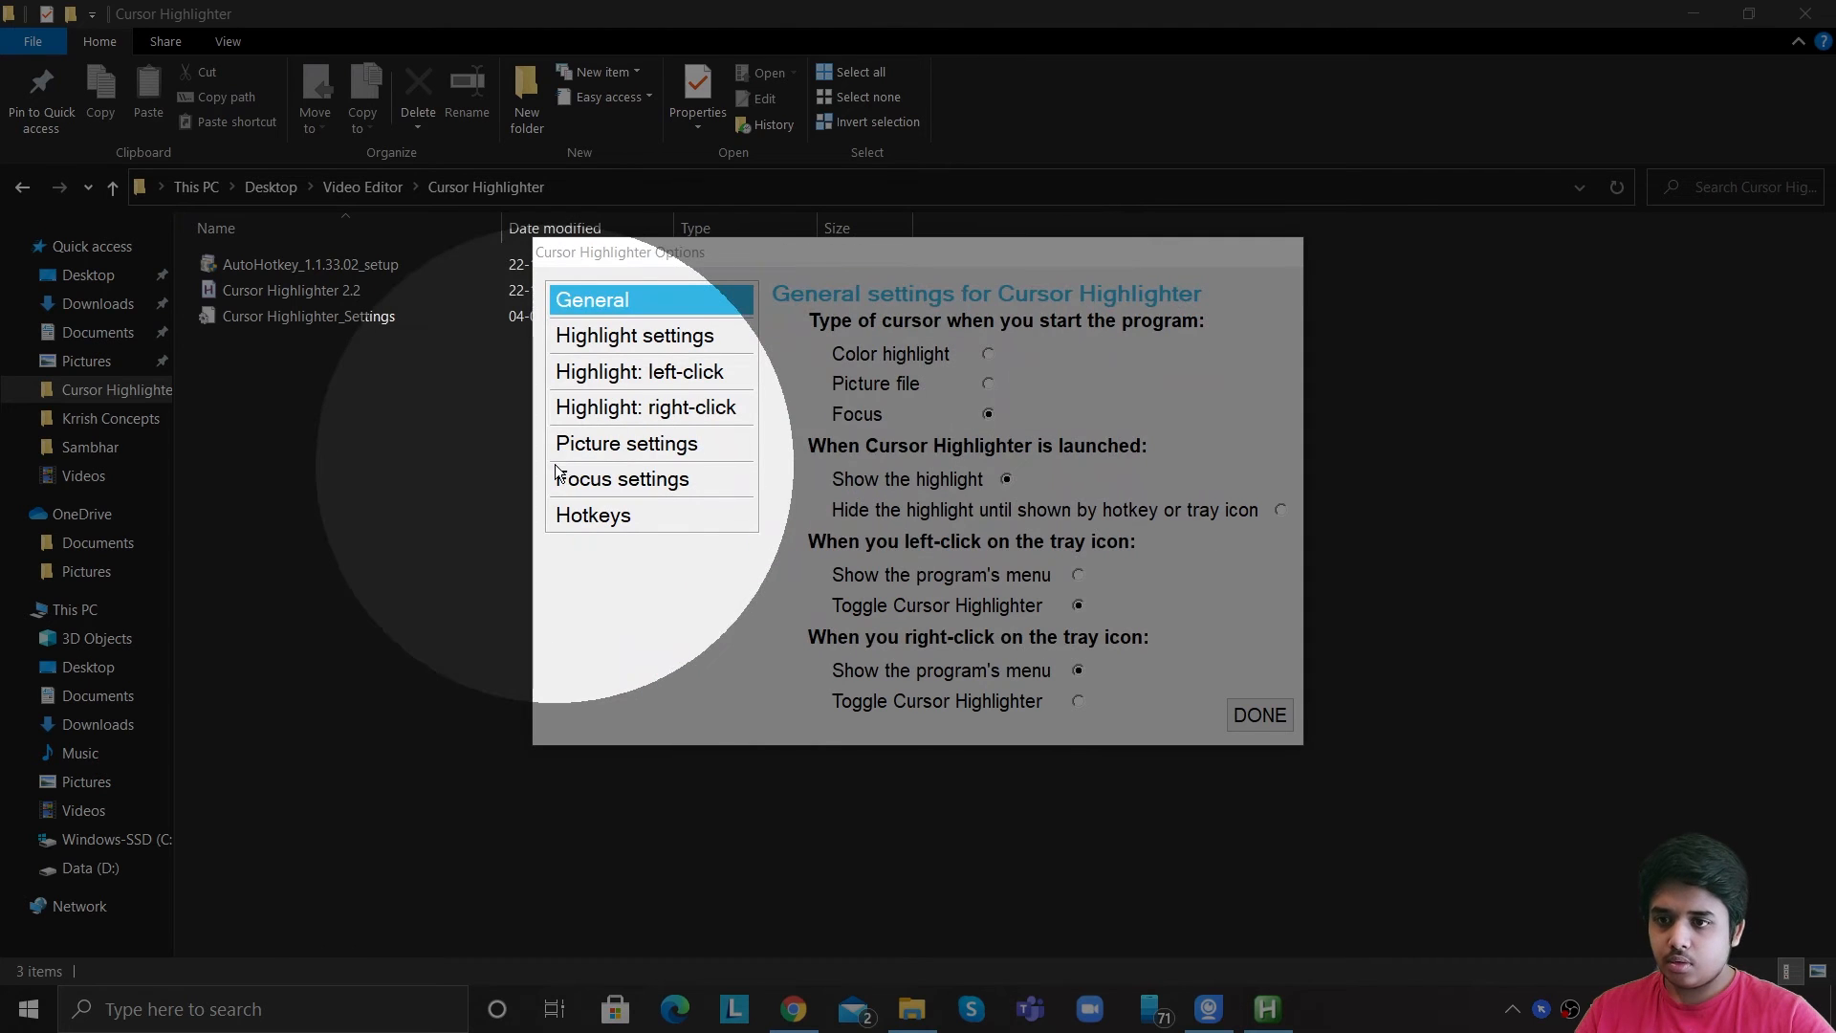
pyautogui.click(564, 478)
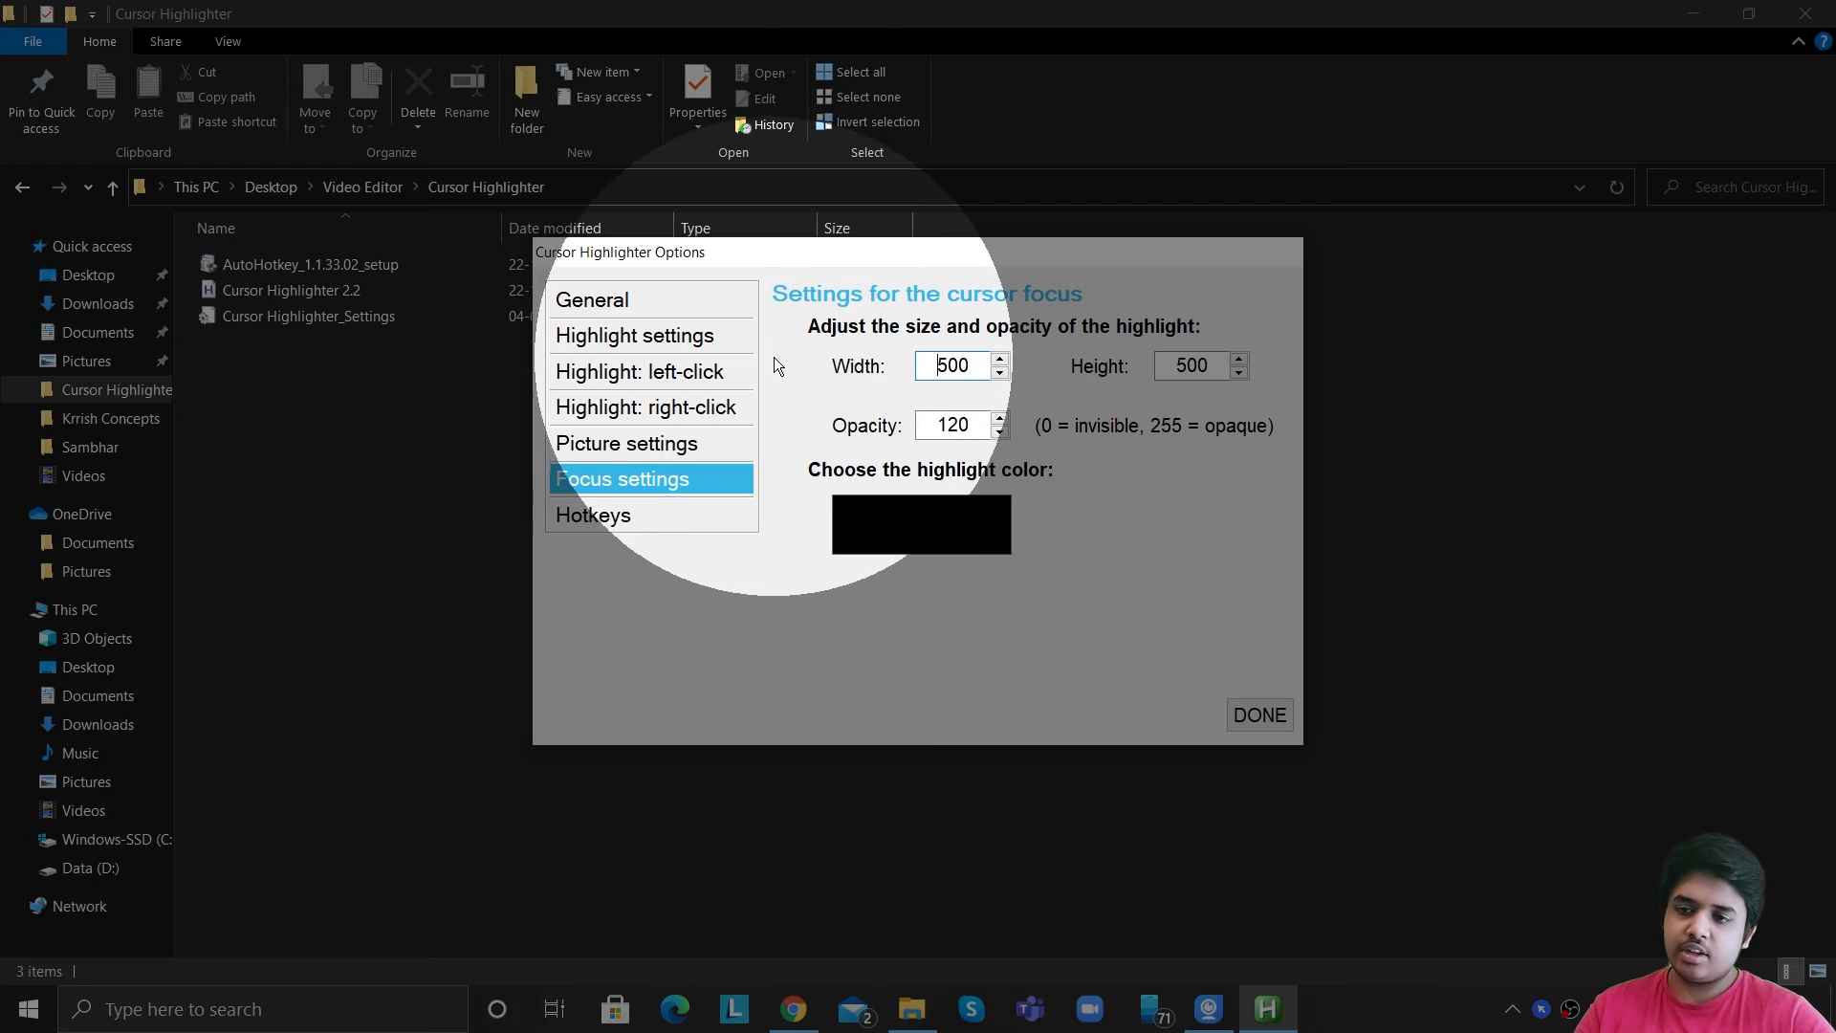
# Try a red focus highlight color, then set the focus highlight color back to black.
pyautogui.click(956, 505)
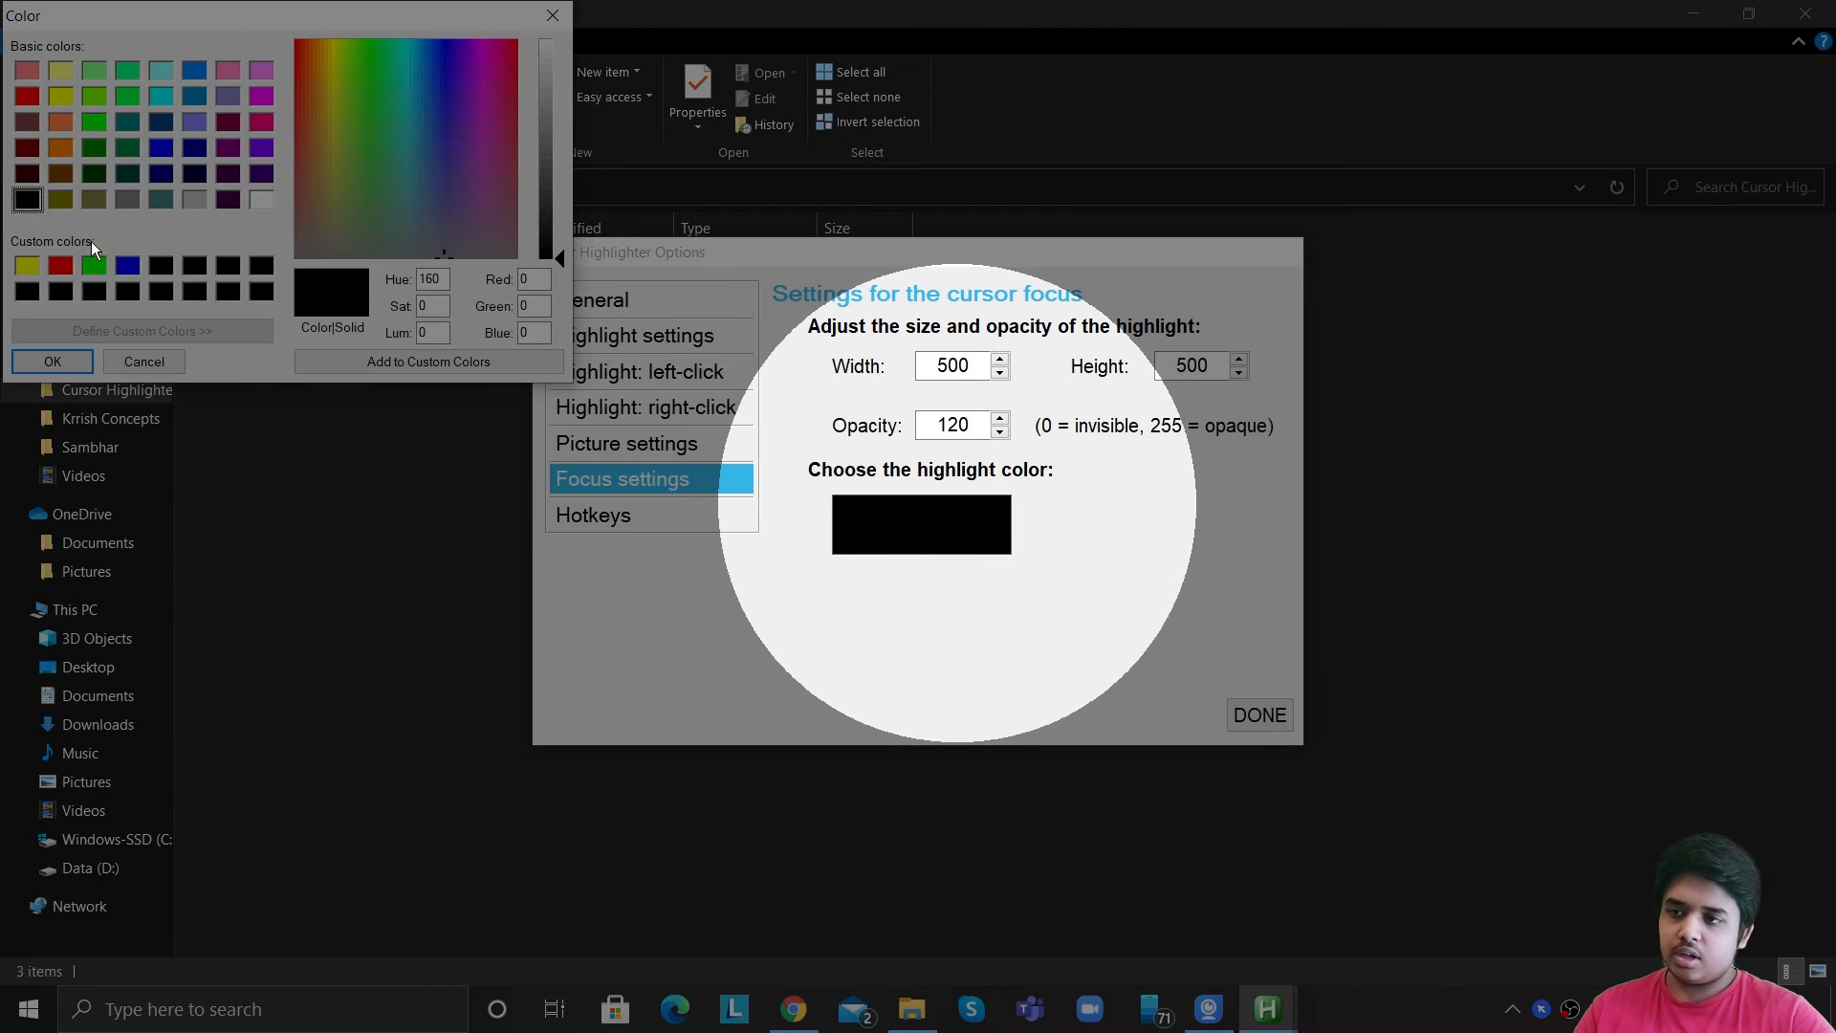
pyautogui.click(61, 267)
pyautogui.click(51, 356)
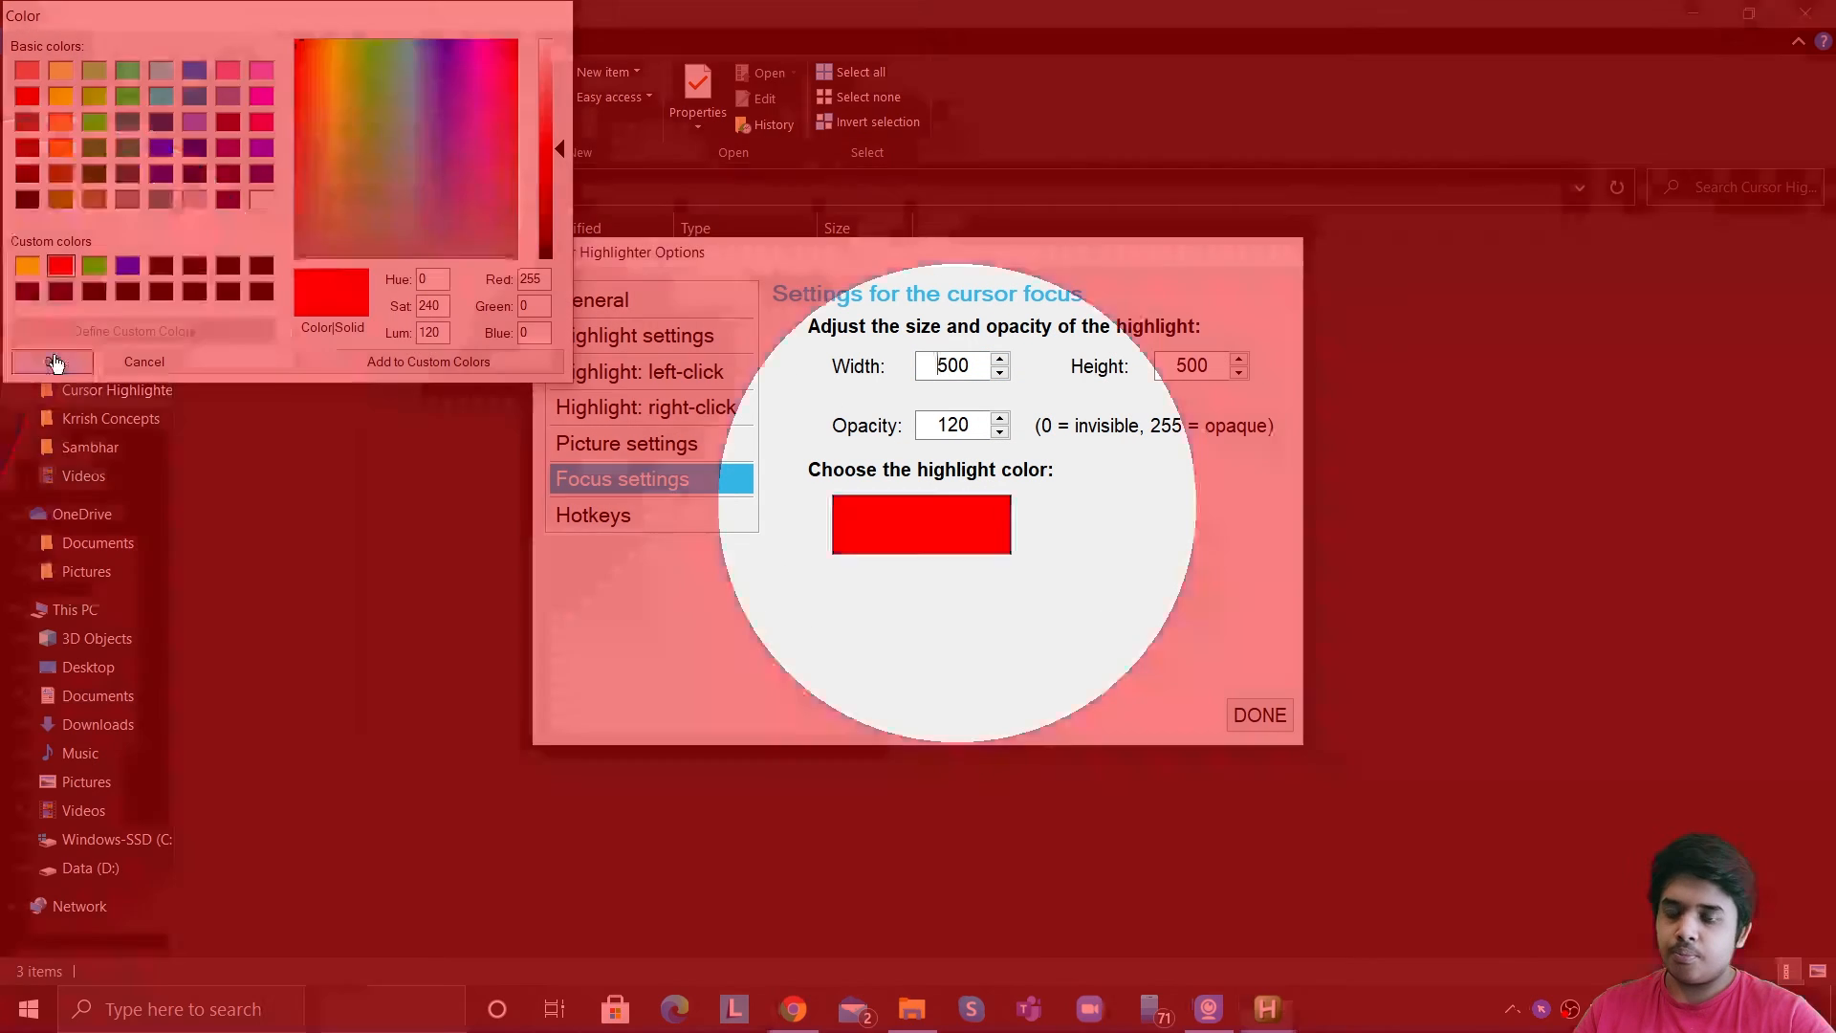
pyautogui.click(932, 502)
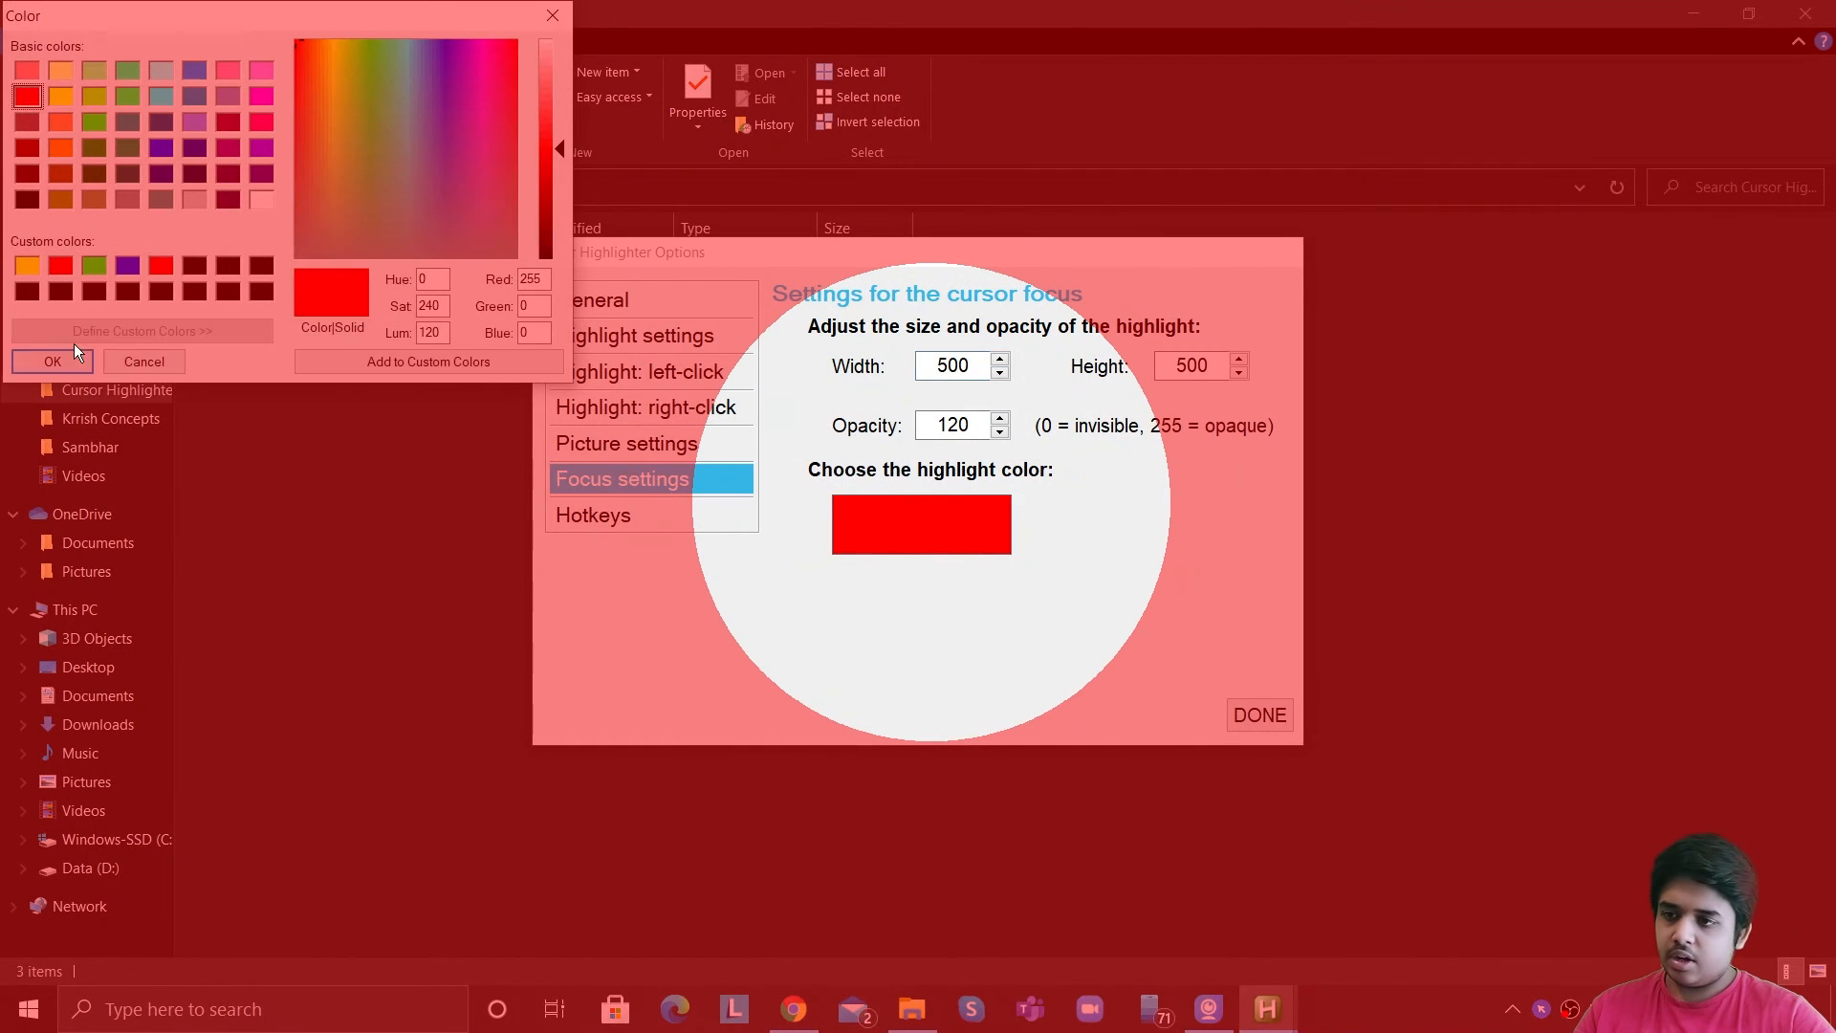
pyautogui.click(31, 289)
pyautogui.click(53, 359)
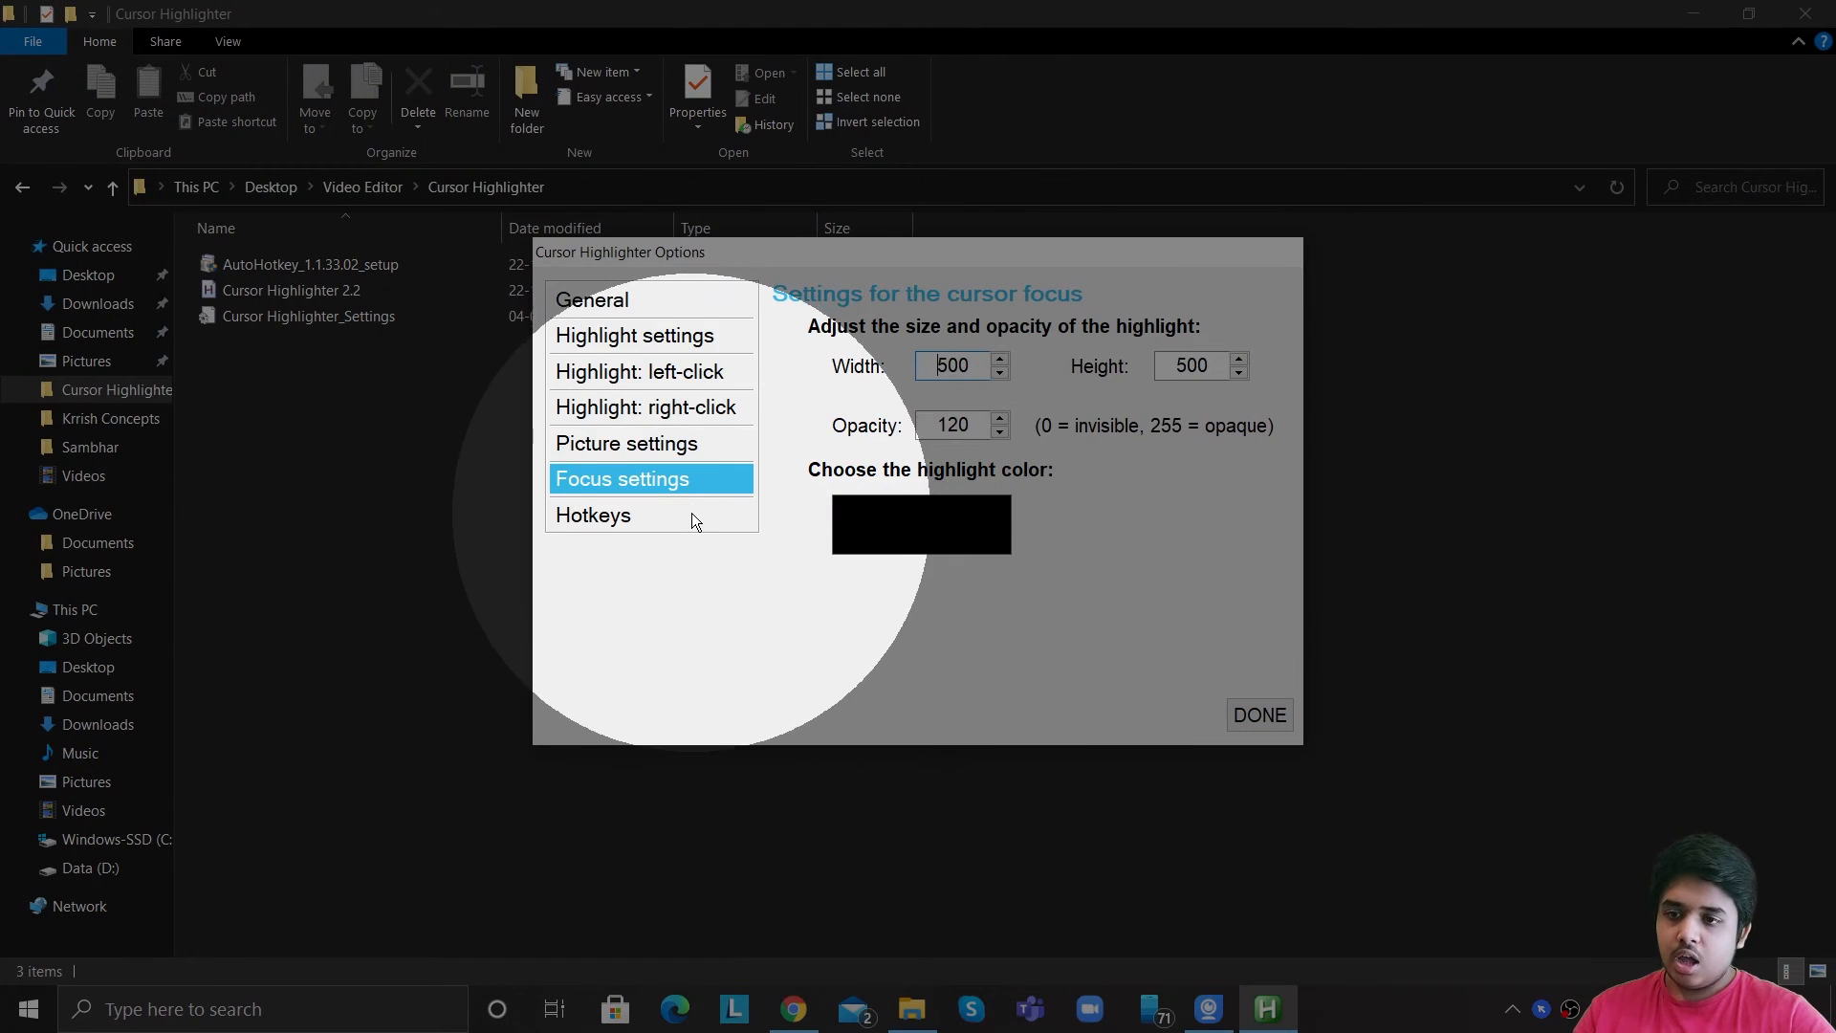
# Open the hotkey settings and save Shift+Space as the hotkey for toggling Cursor Highlighter.
pyautogui.click(692, 512)
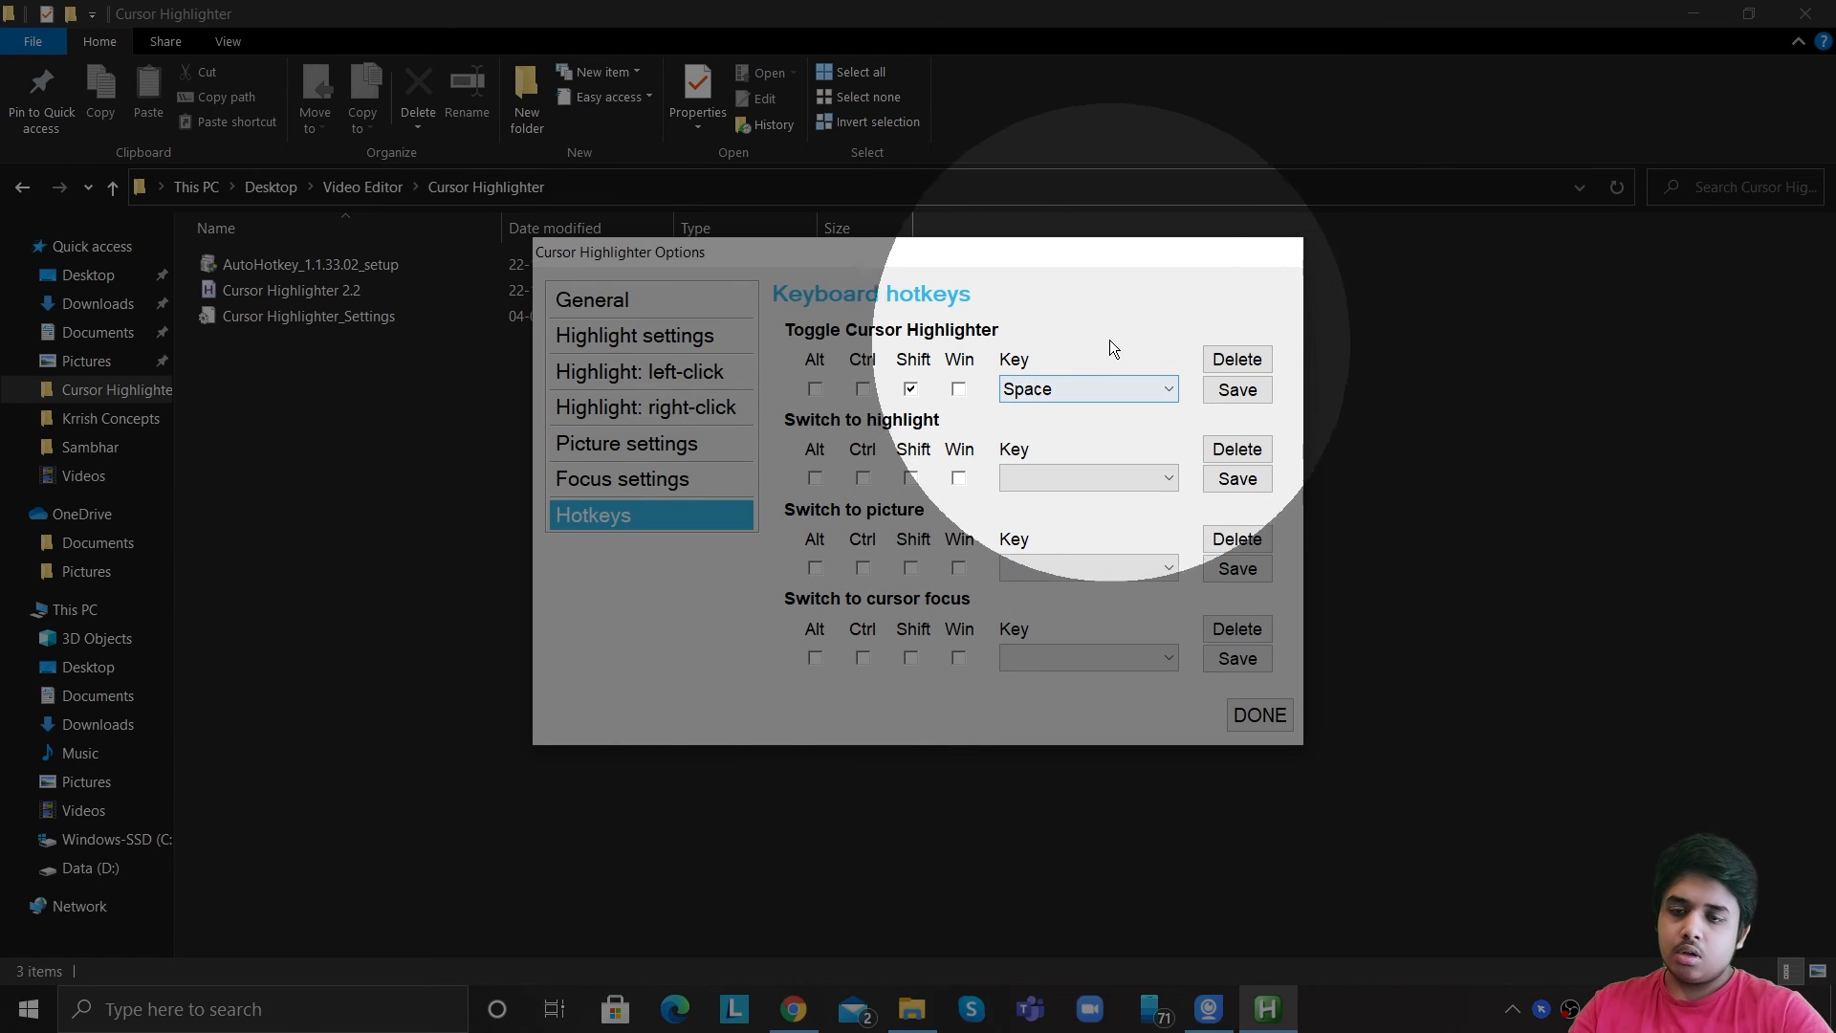
pyautogui.click(1237, 389)
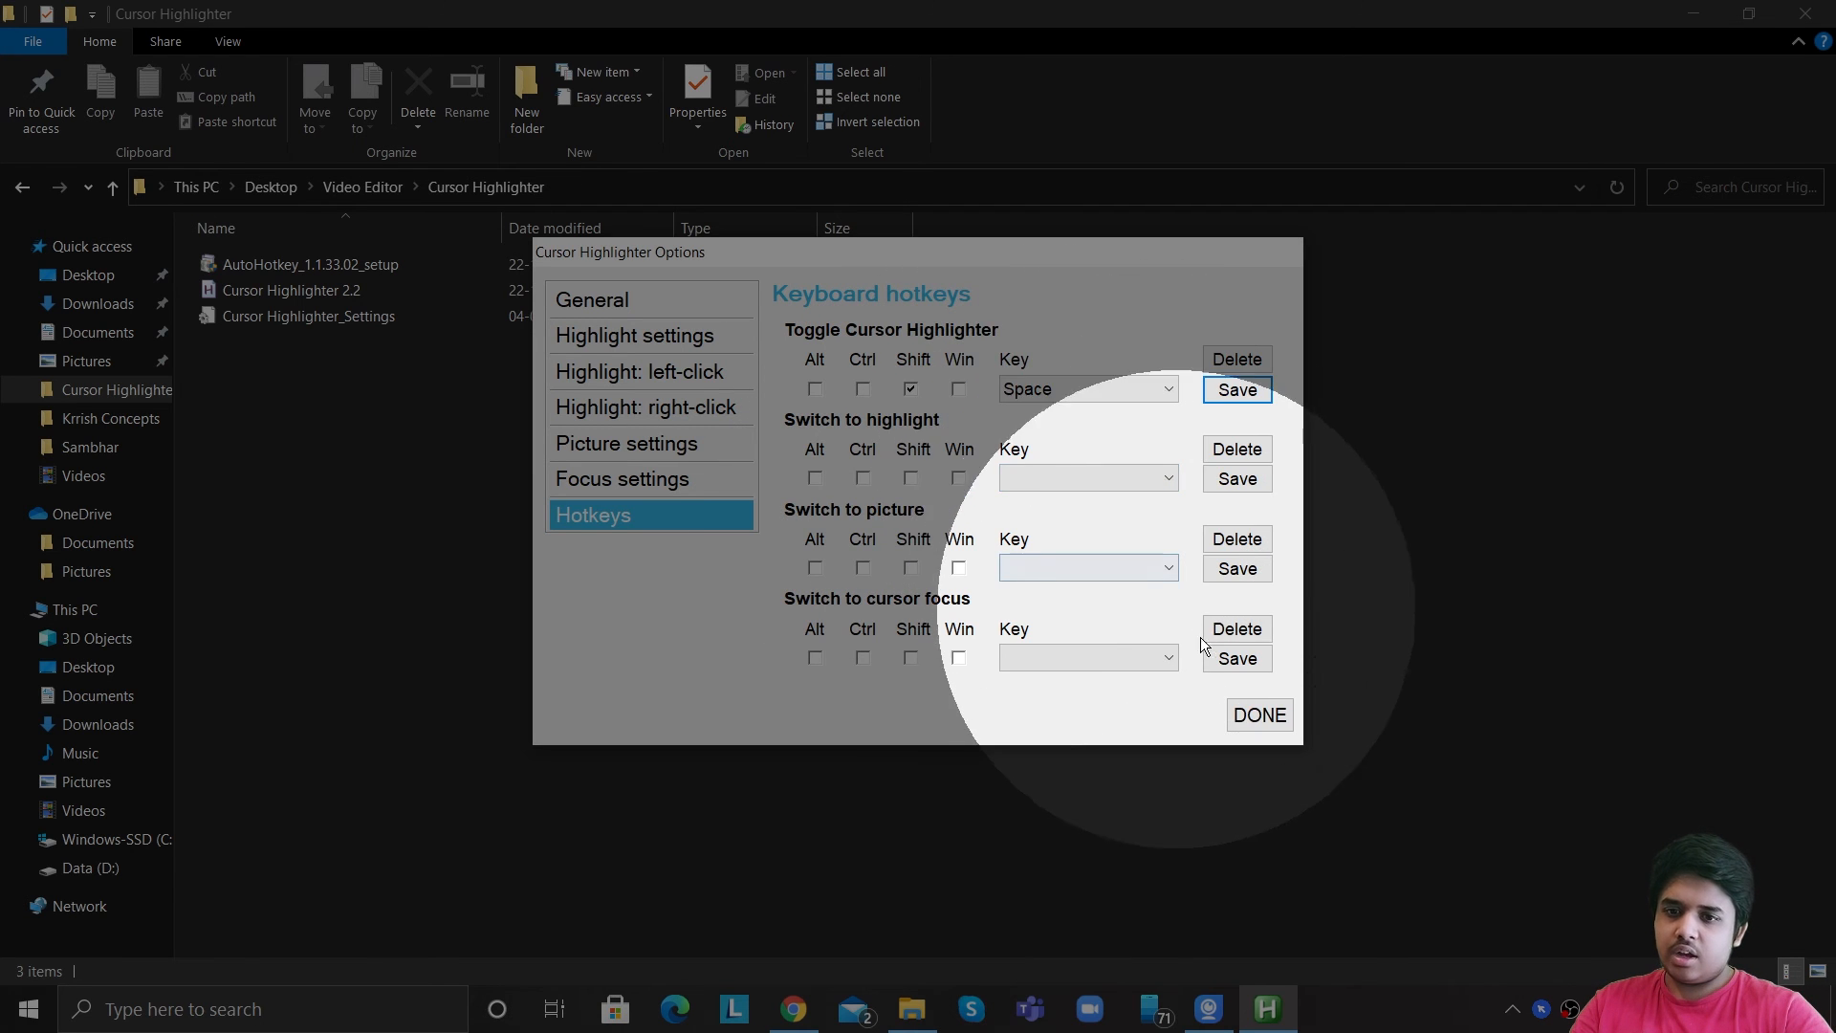
# Set the startup cursor type back to Color highlight and close the options dialog.
pyautogui.click(715, 310)
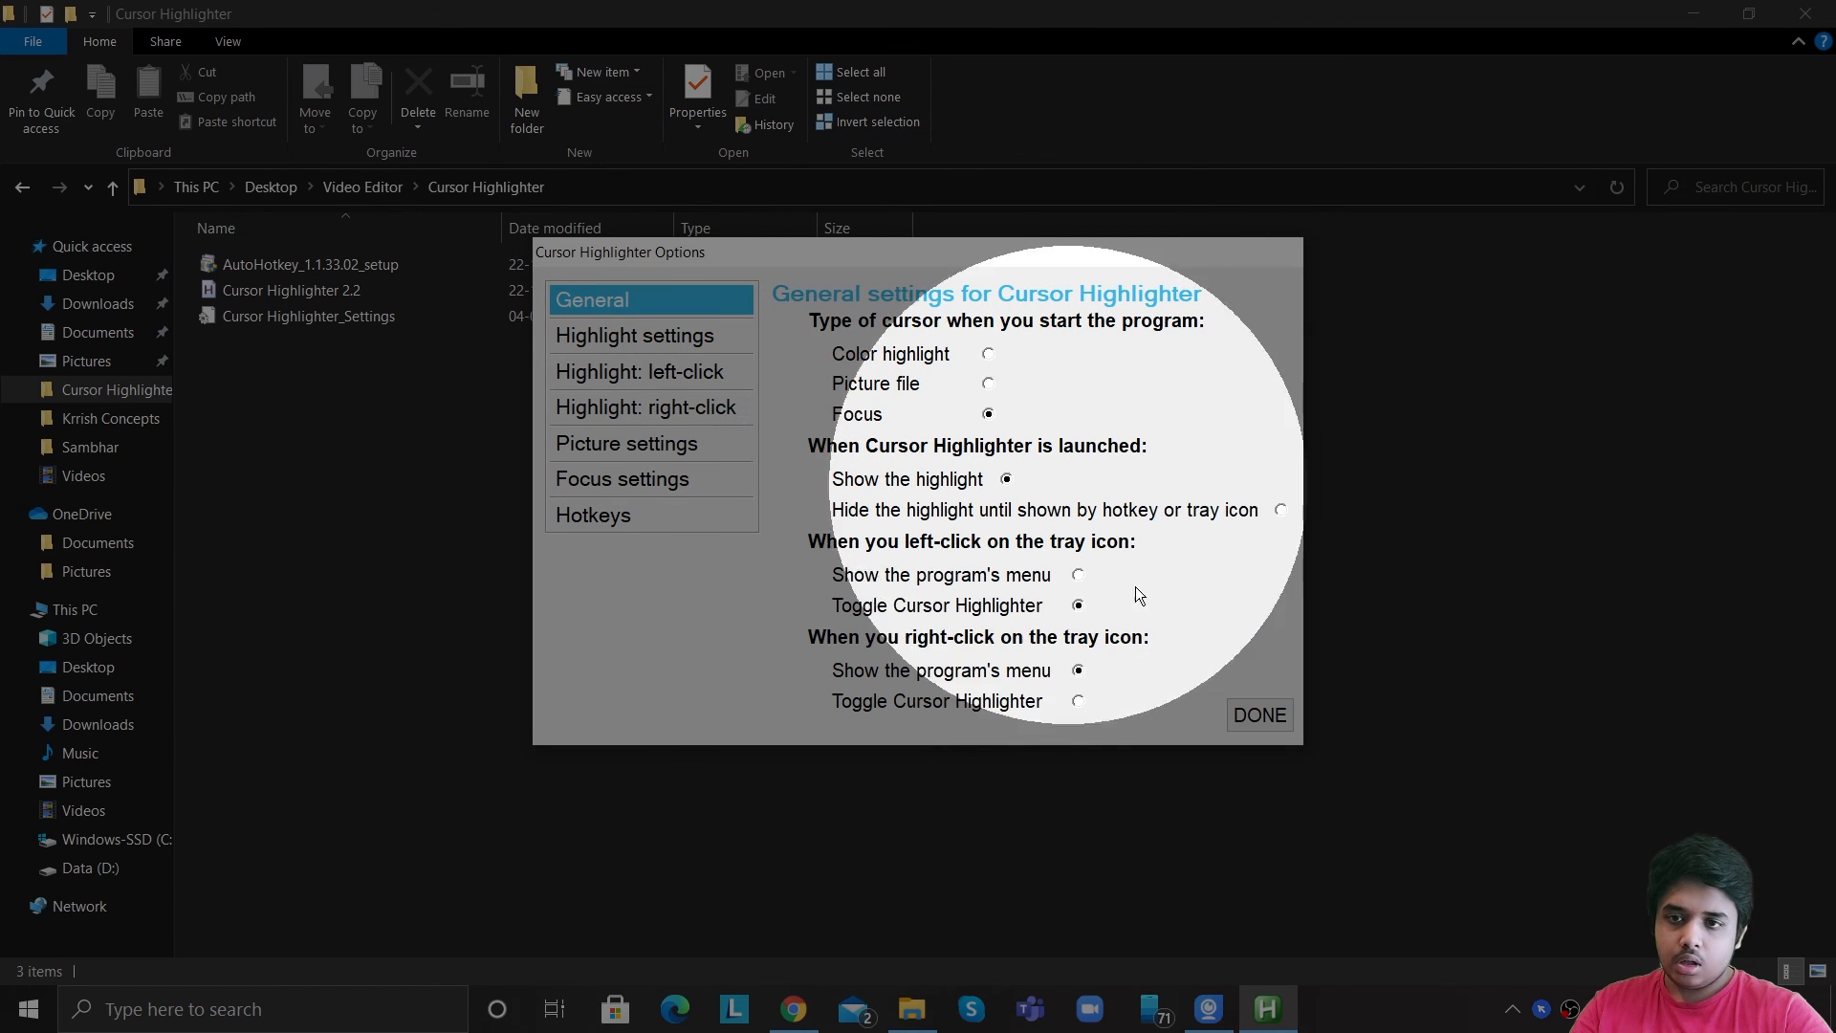
pyautogui.click(989, 354)
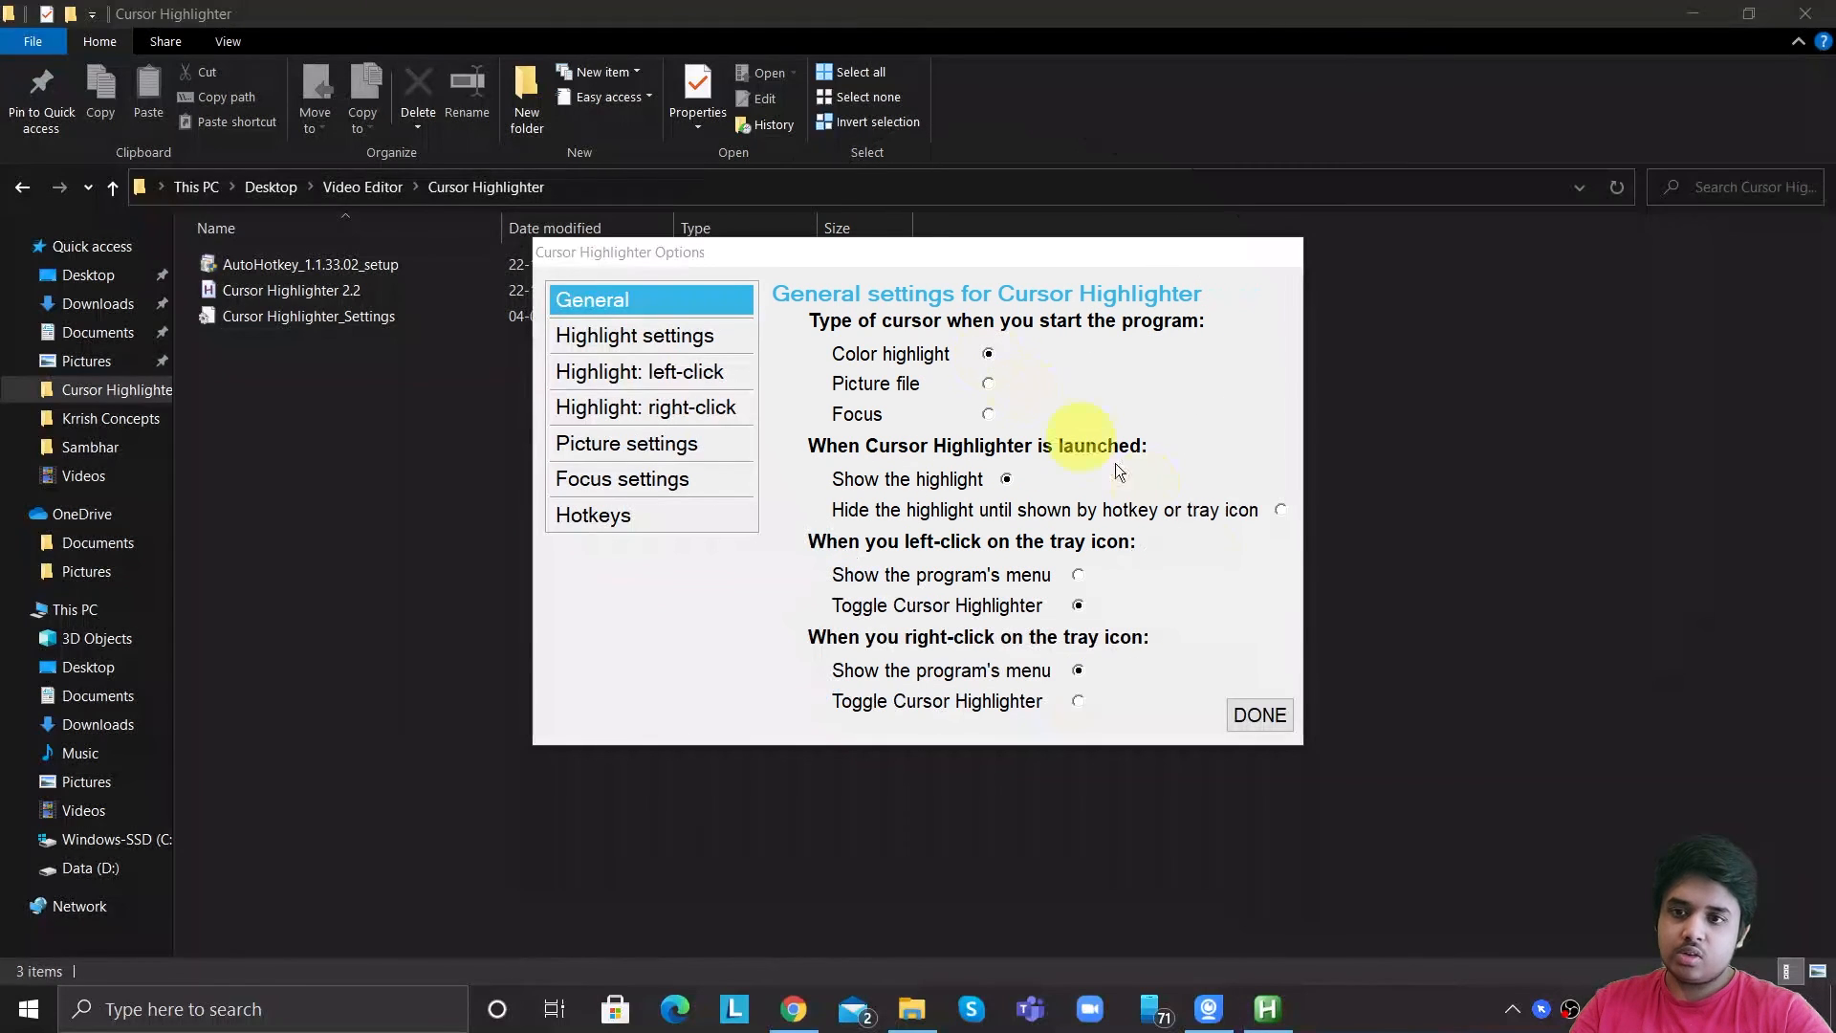
pyautogui.click(1264, 711)
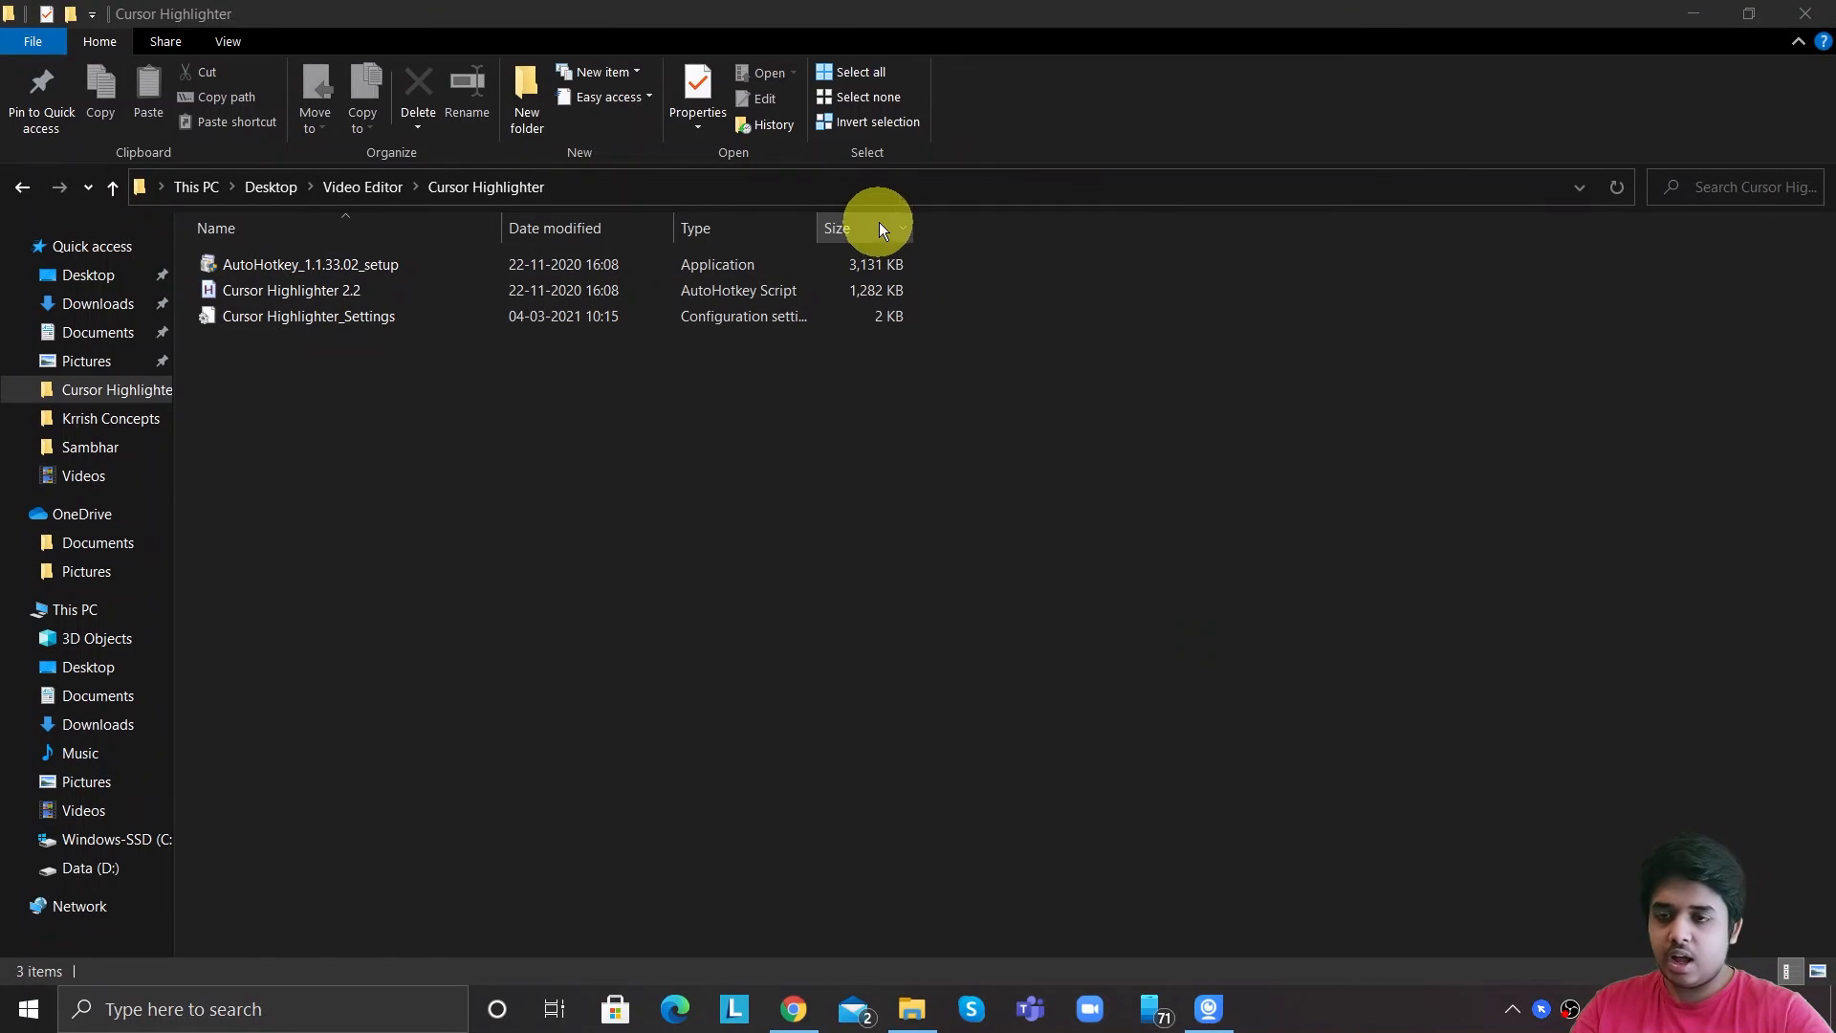
pyautogui.click(551, 182)
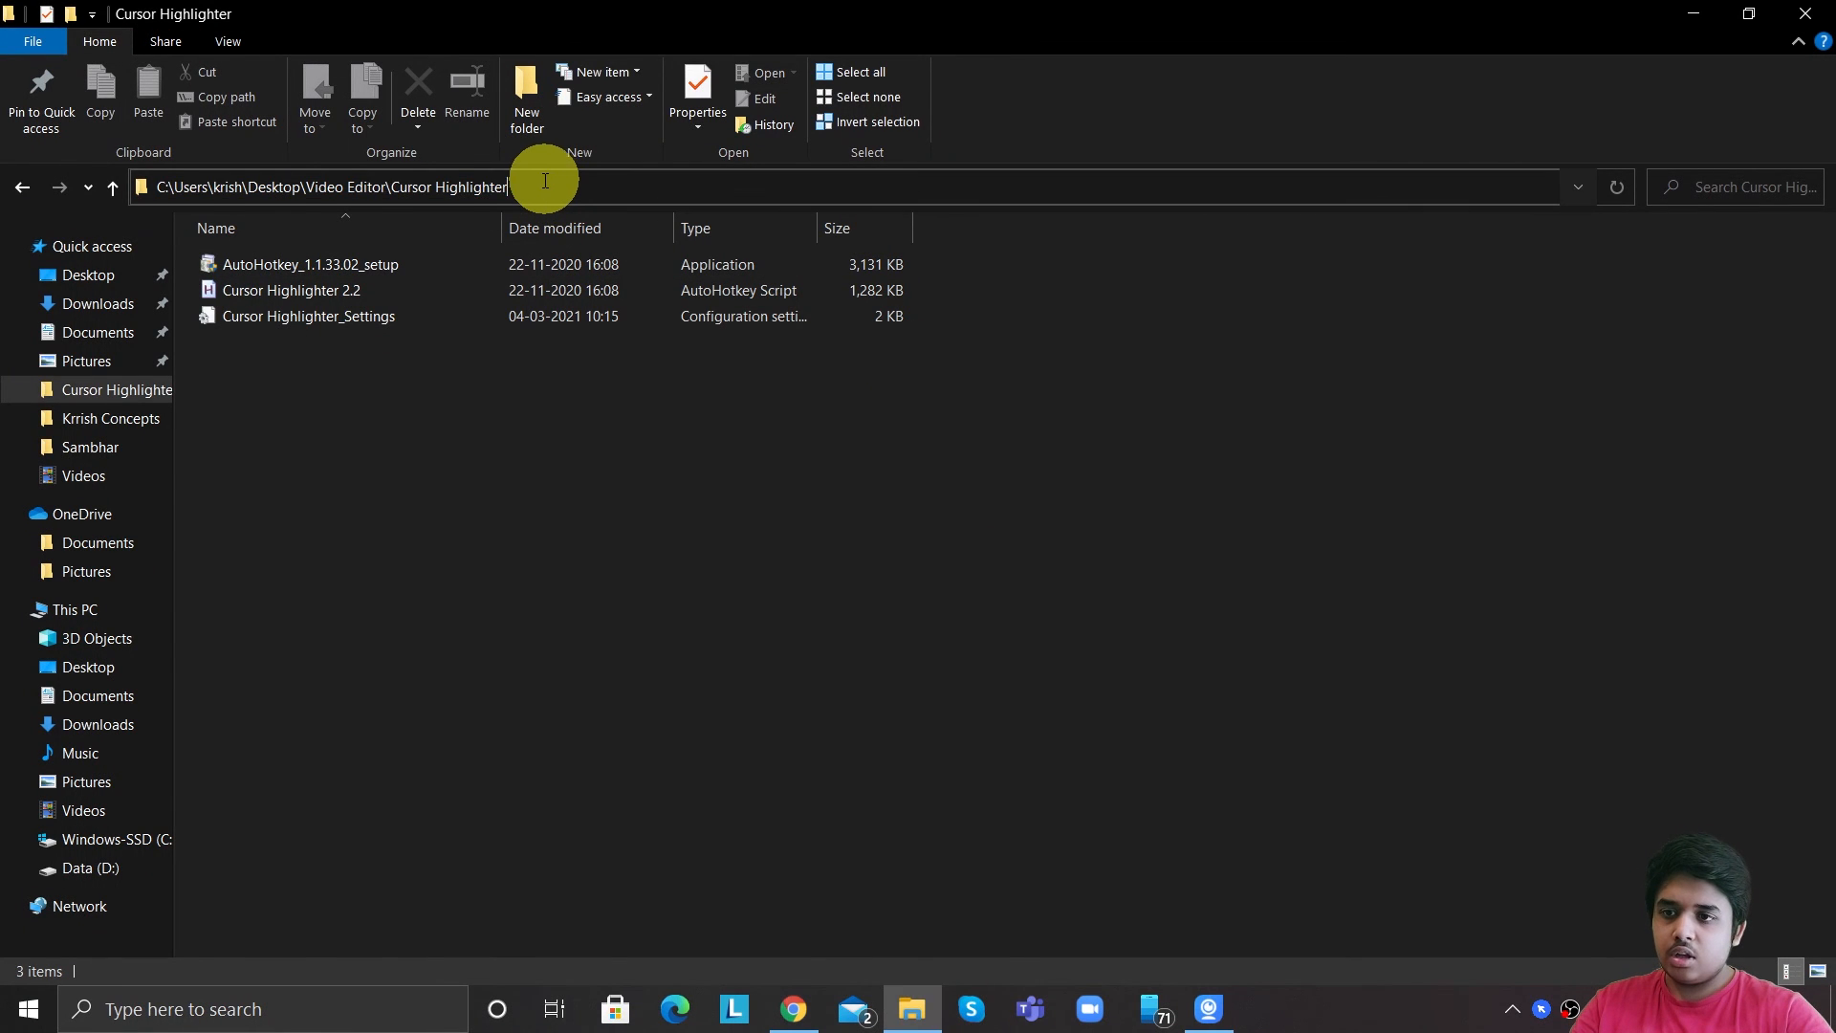
pyautogui.click(585, 489)
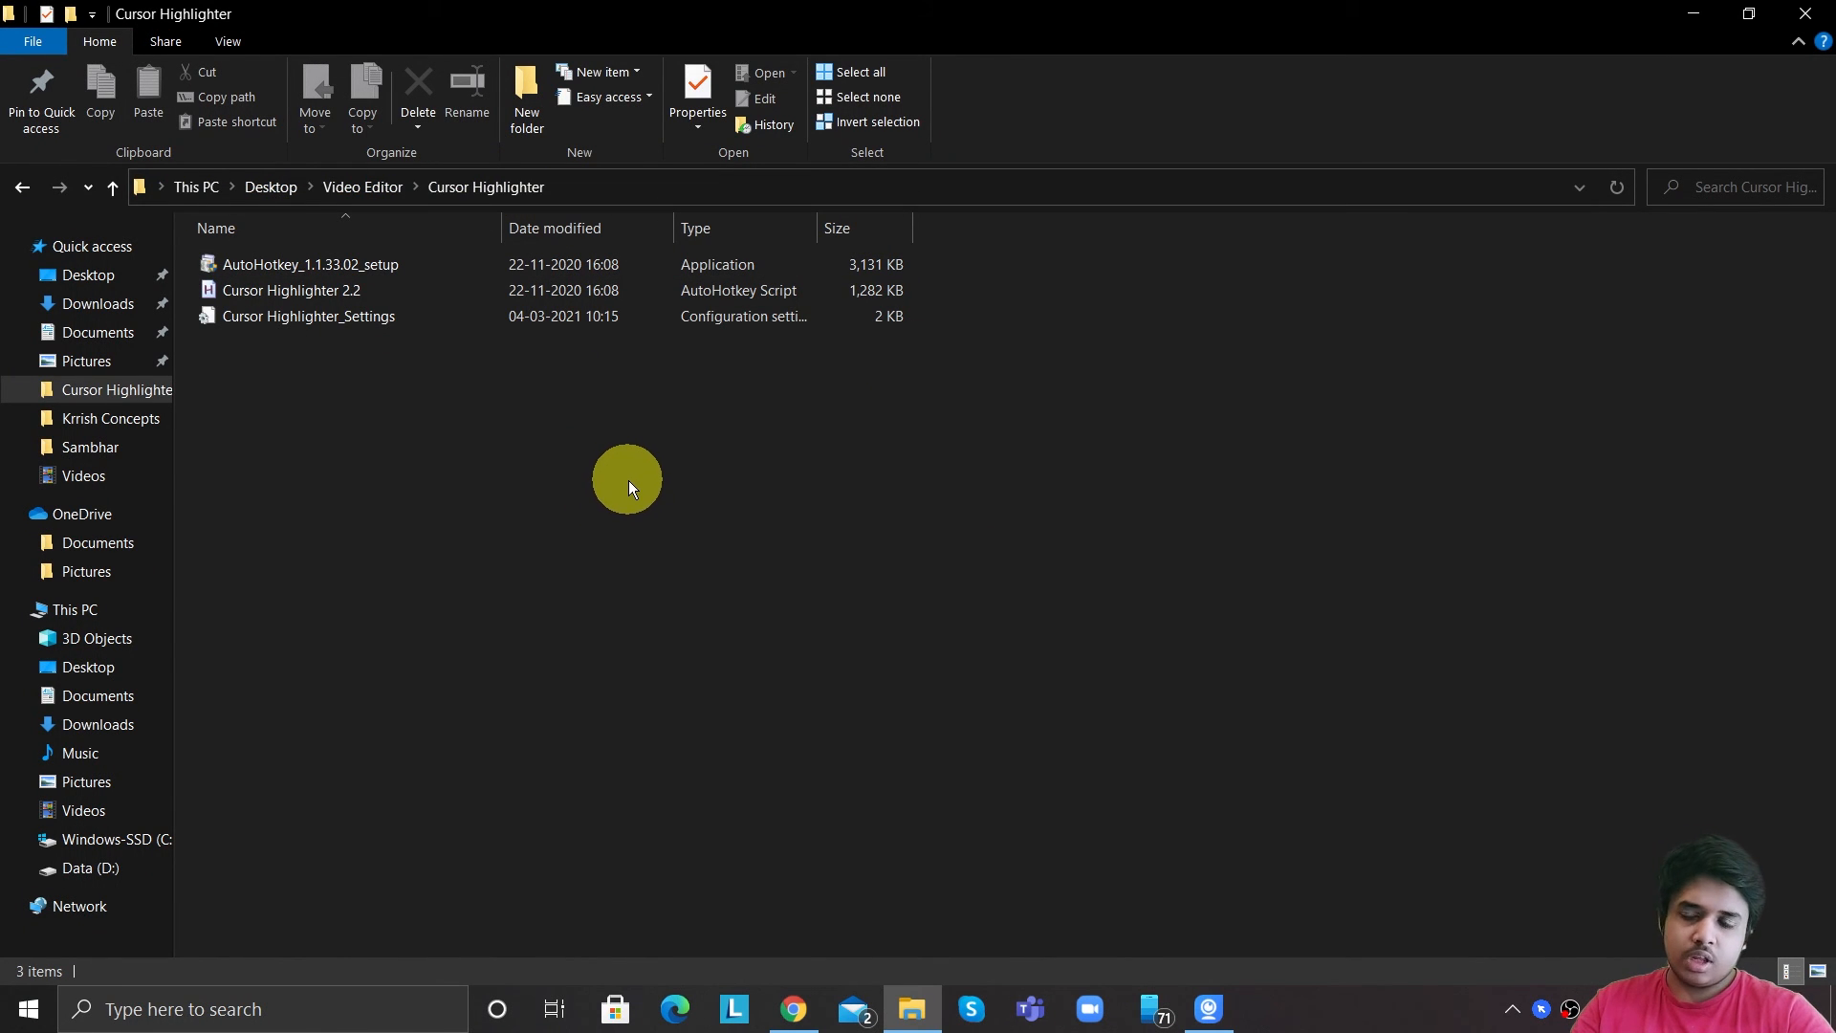